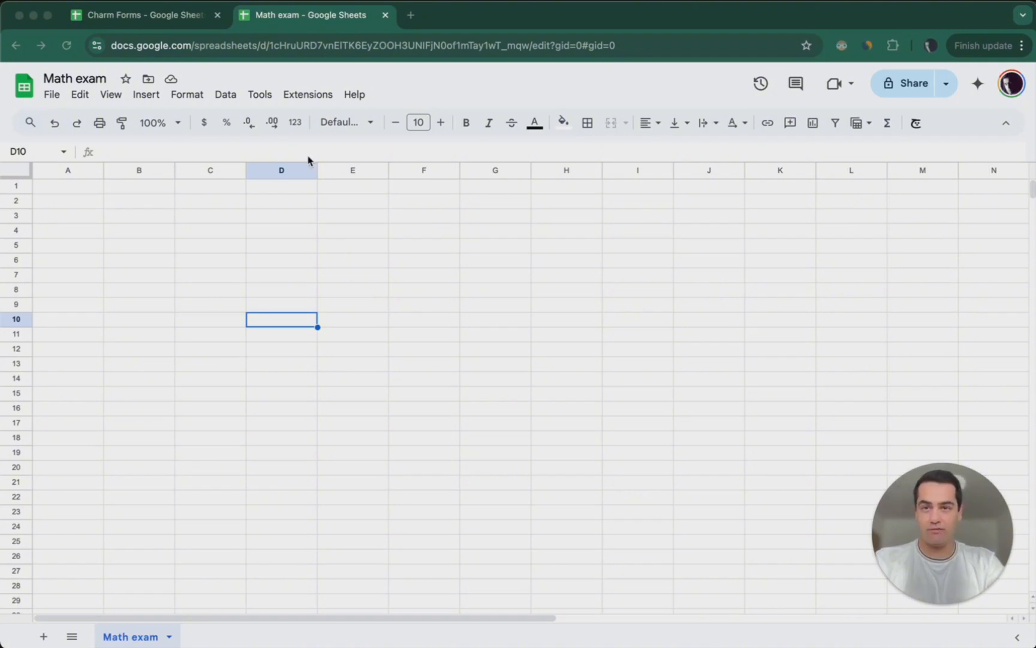
Step: Initialize the GPT Survey question types in the empty Math exam sheet
{"action": "left_click", "coordinate": [305, 98]}
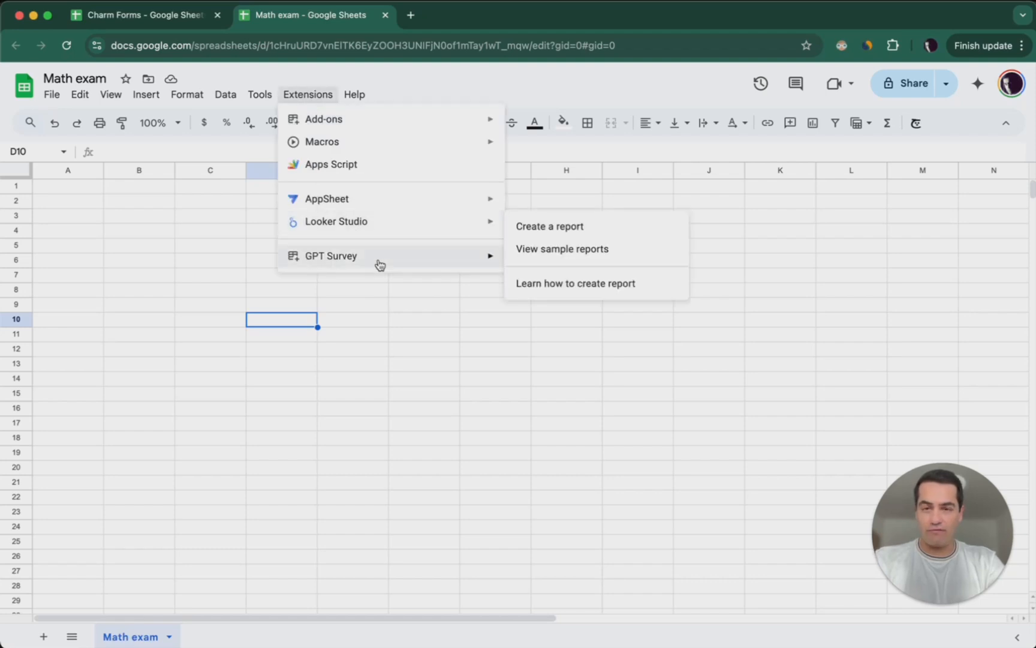
{"action": "mouse_move", "coordinate": [384, 264]}
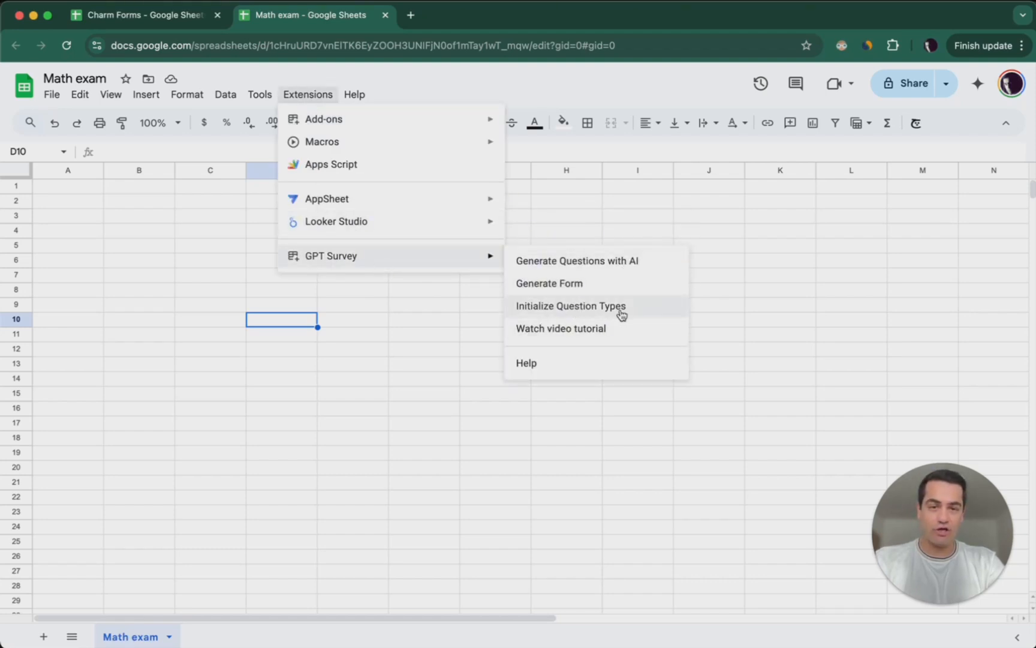
{"action": "left_click", "coordinate": [651, 309]}
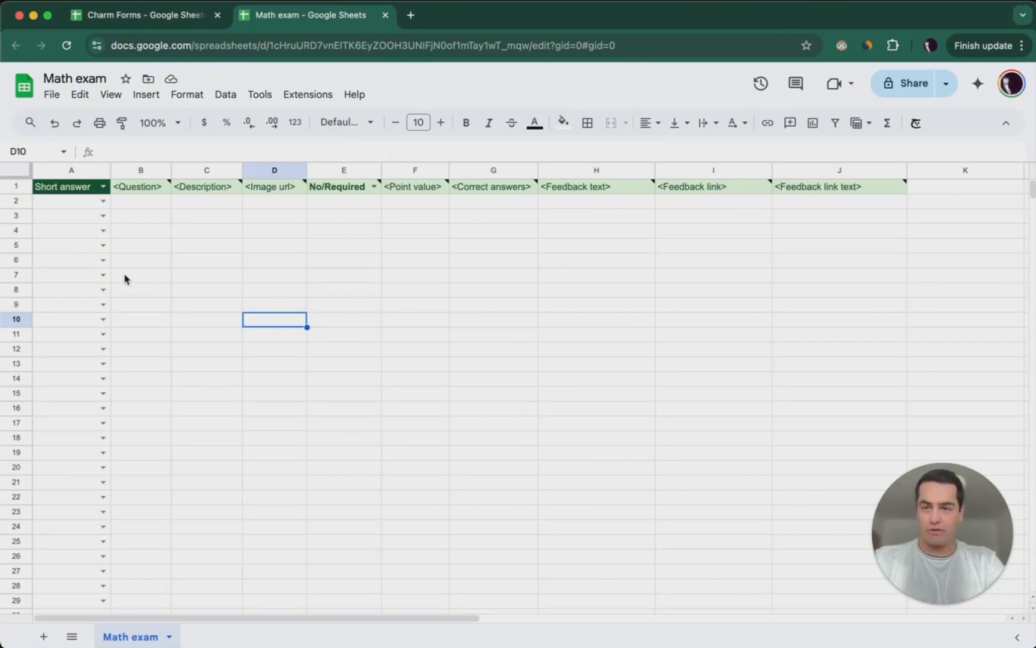
Step: Examine the question types available for cell A3, leaving the cell empty
{"action": "left_click", "coordinate": [104, 216]}
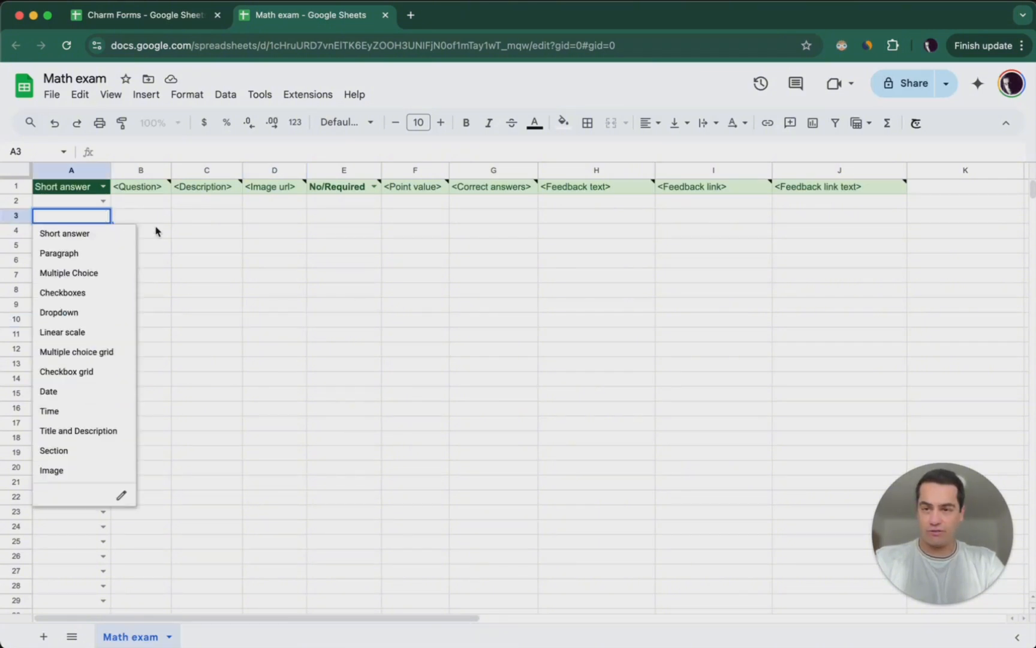
{"action": "left_click", "coordinate": [208, 251]}
{"action": "left_click", "coordinate": [65, 185]}
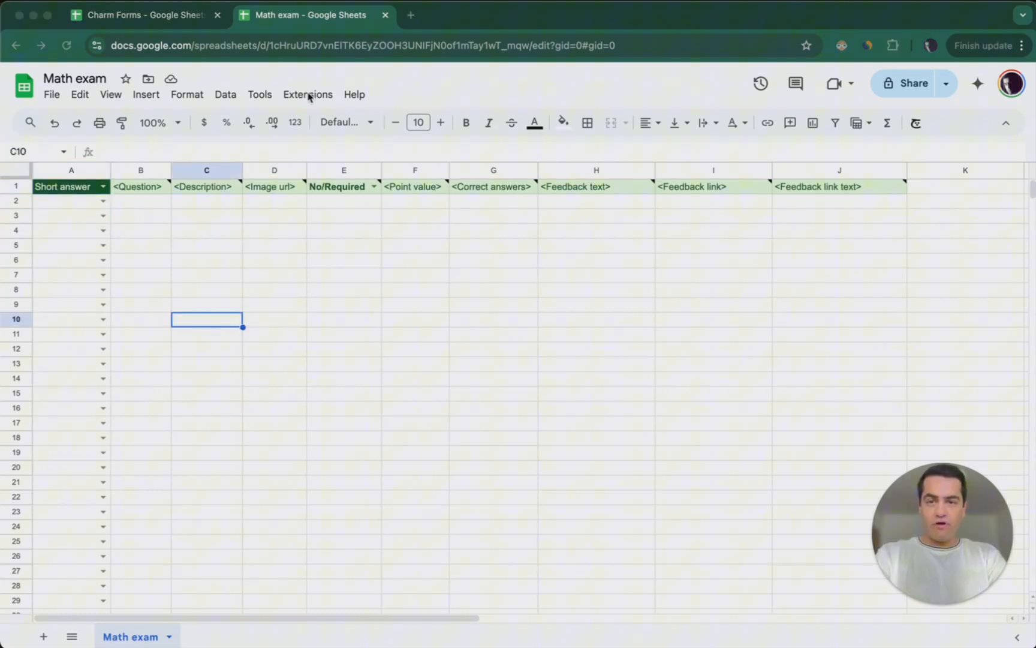
Step: Start GPT Survey's AI question generation and grant the add-on access to the Math exam spreadsheet
{"action": "left_click", "coordinate": [308, 96]}
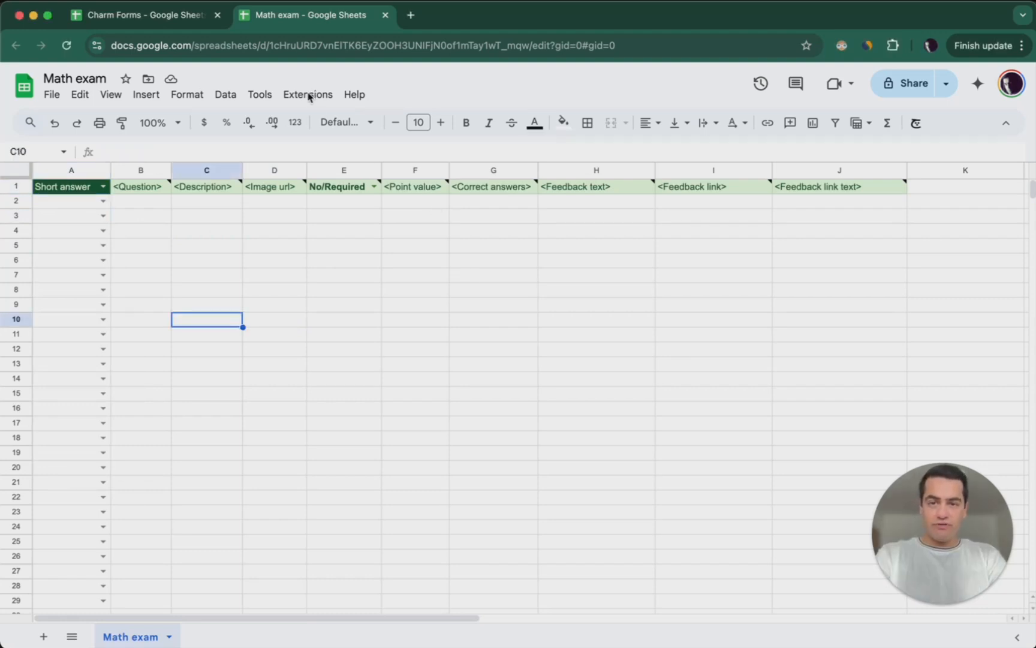
{"action": "left_click", "coordinate": [309, 94]}
{"action": "mouse_move", "coordinate": [406, 267]}
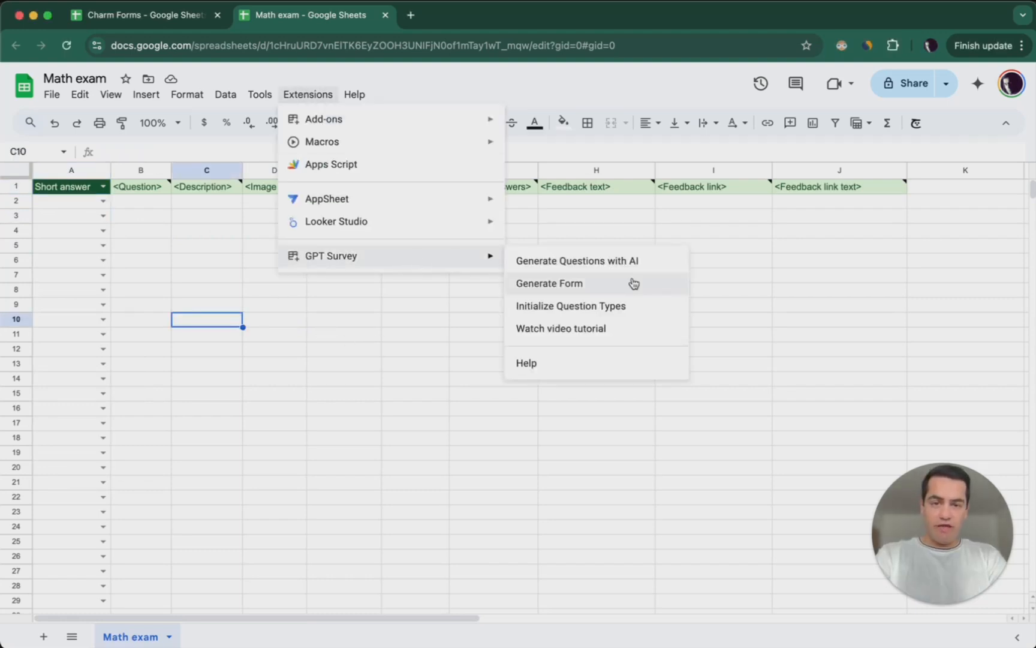
{"action": "left_click", "coordinate": [662, 266]}
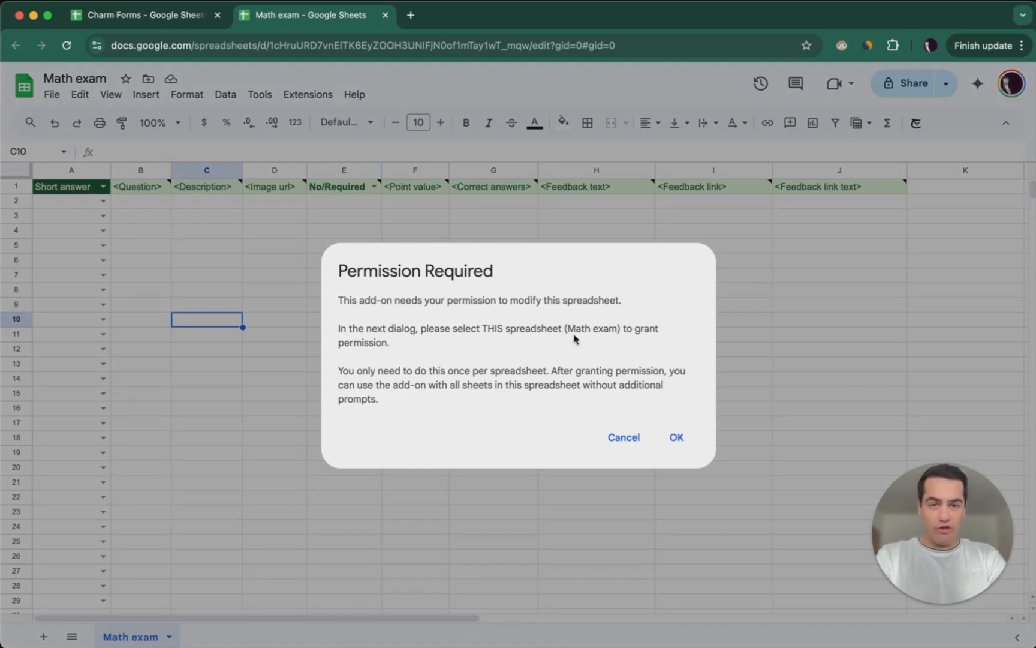
{"action": "left_click_drag", "start_coordinate": [567, 329], "coordinate": [604, 347]}
{"action": "left_click", "coordinate": [573, 361]}
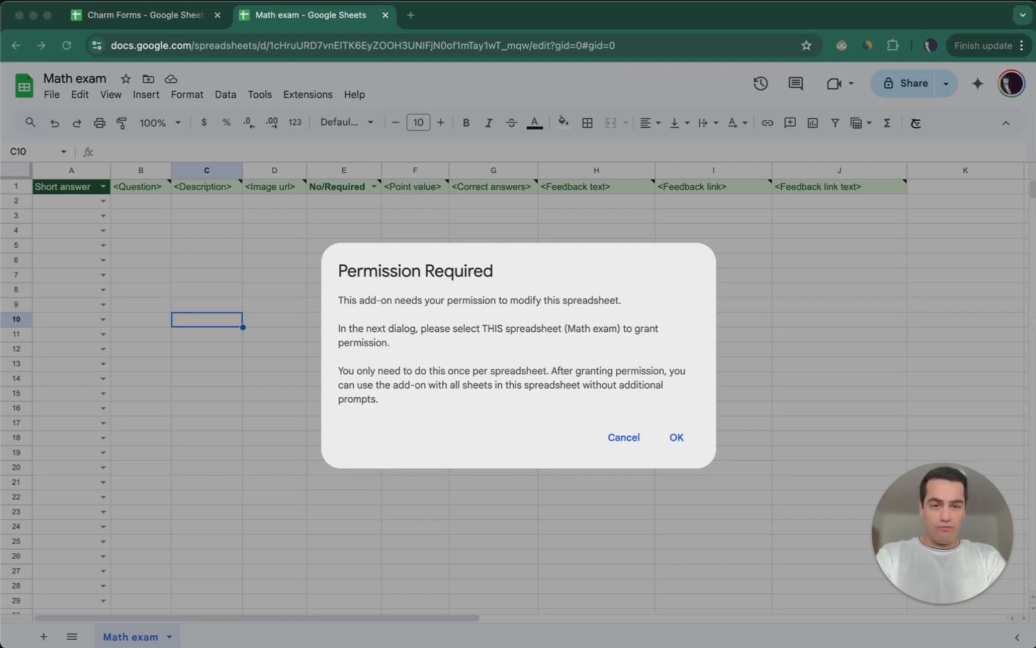
{"action": "left_click", "coordinate": [675, 438]}
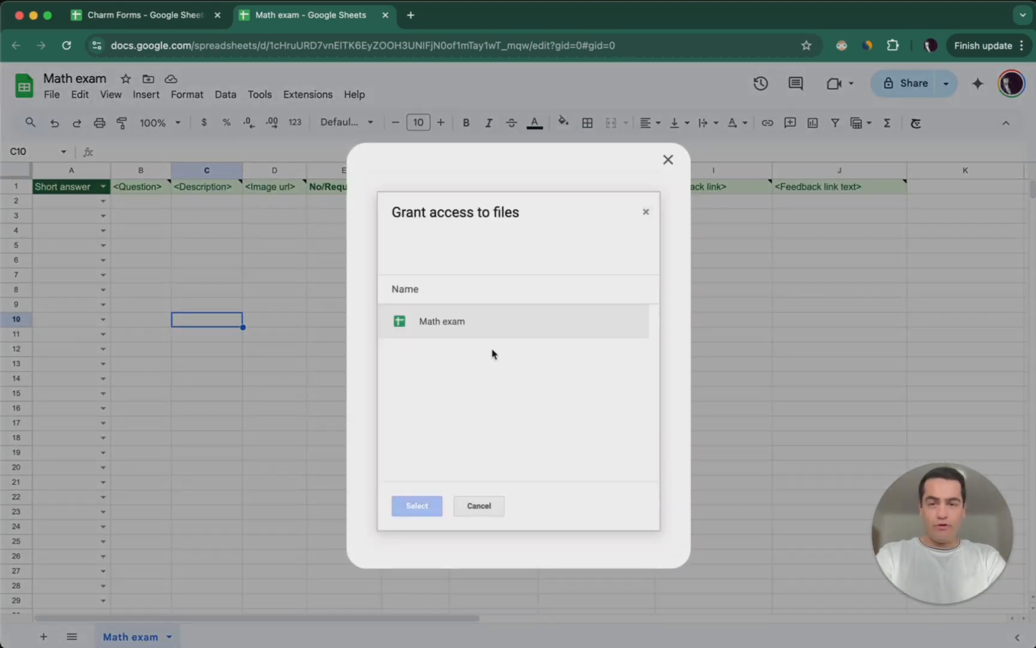
{"action": "left_click", "coordinate": [432, 324]}
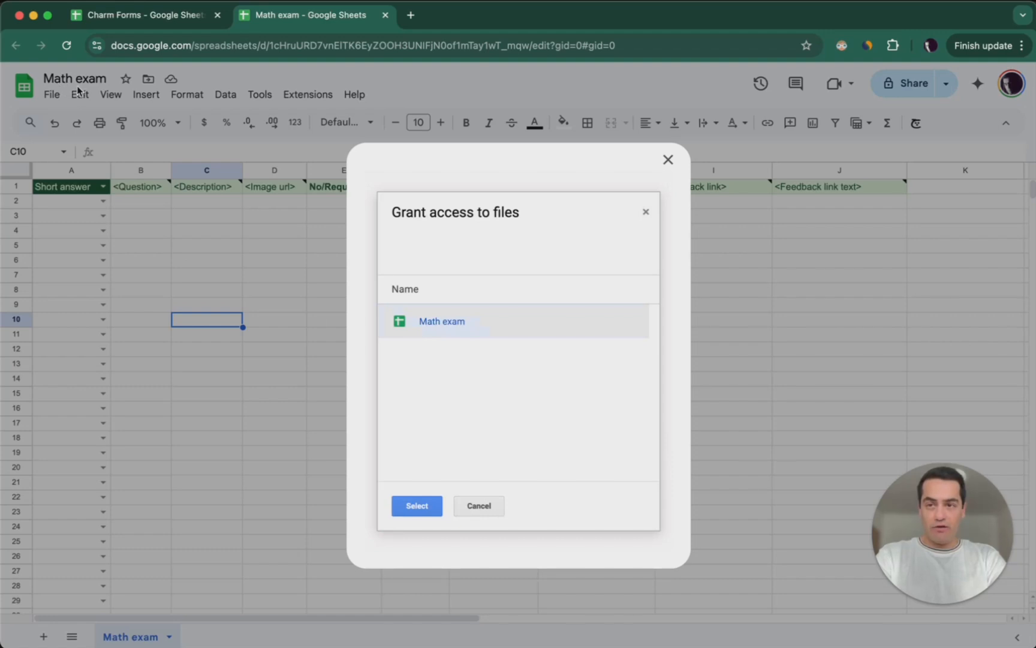
{"action": "left_click", "coordinate": [415, 507]}
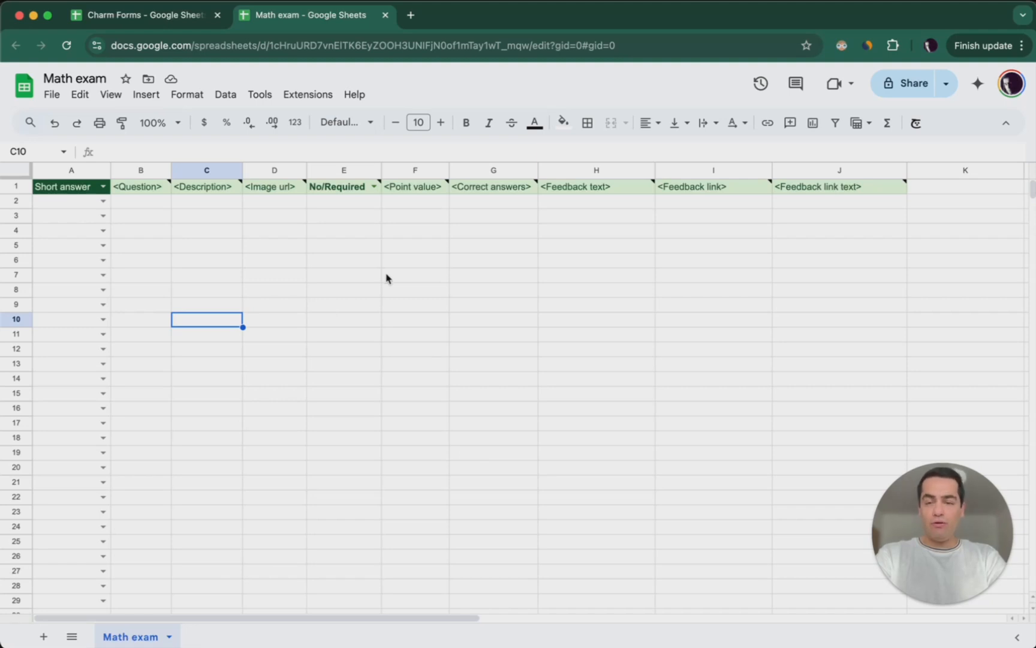
Step: Open GPT Survey's AI question generator and enter "5th grade math" as the topic
{"action": "left_click", "coordinate": [330, 260]}
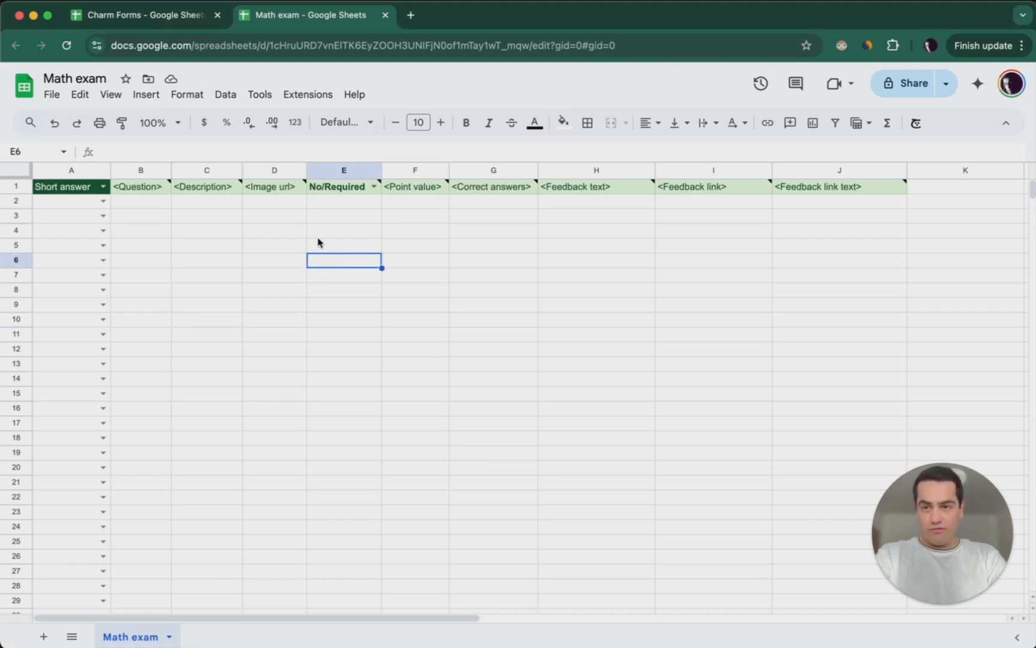
{"action": "left_click", "coordinate": [302, 101]}
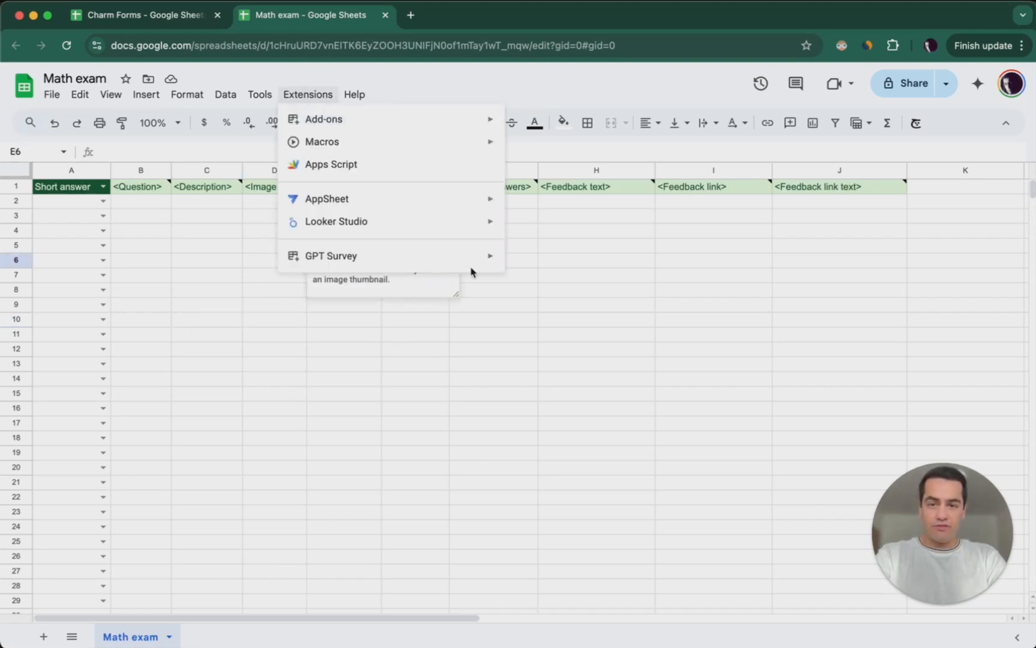
{"action": "mouse_move", "coordinate": [472, 261]}
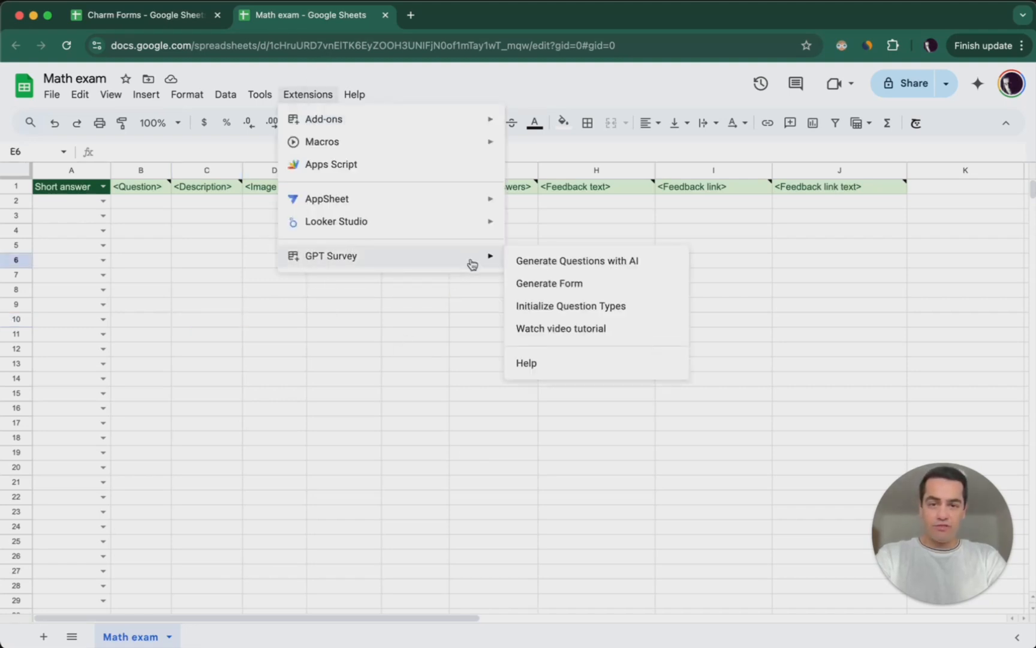
{"action": "left_click", "coordinate": [653, 263]}
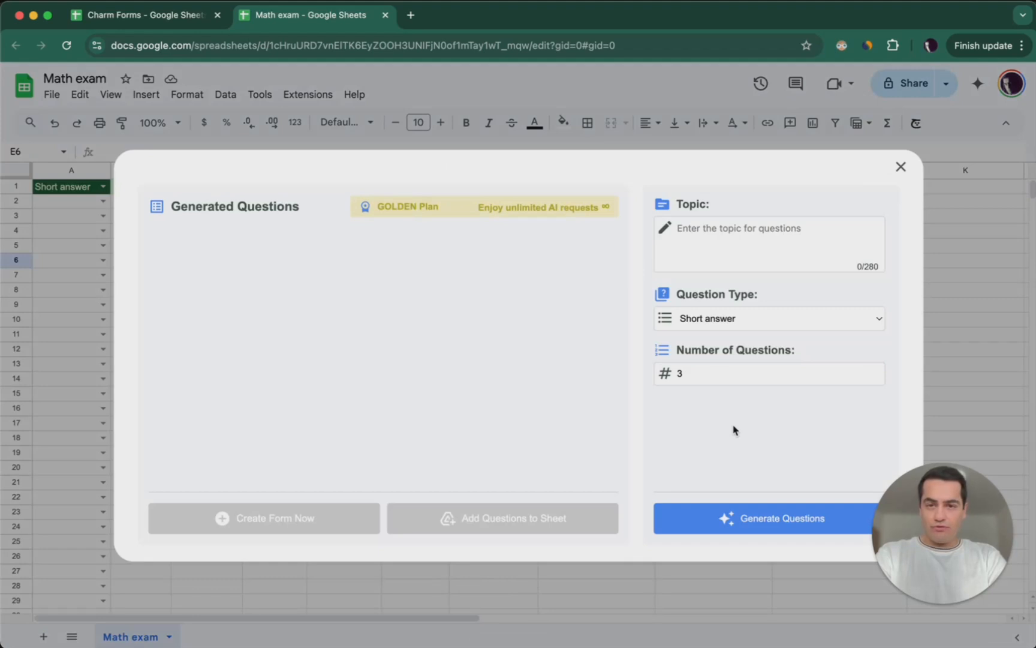
{"action": "left_click", "coordinate": [783, 228]}
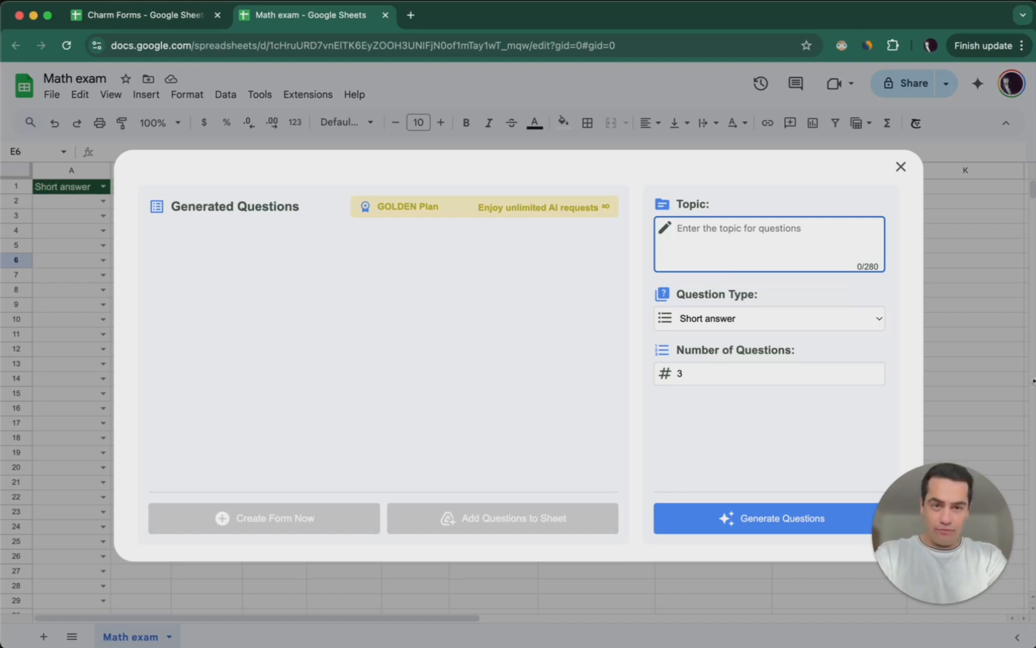
{"action": "type", "text": "5th "}
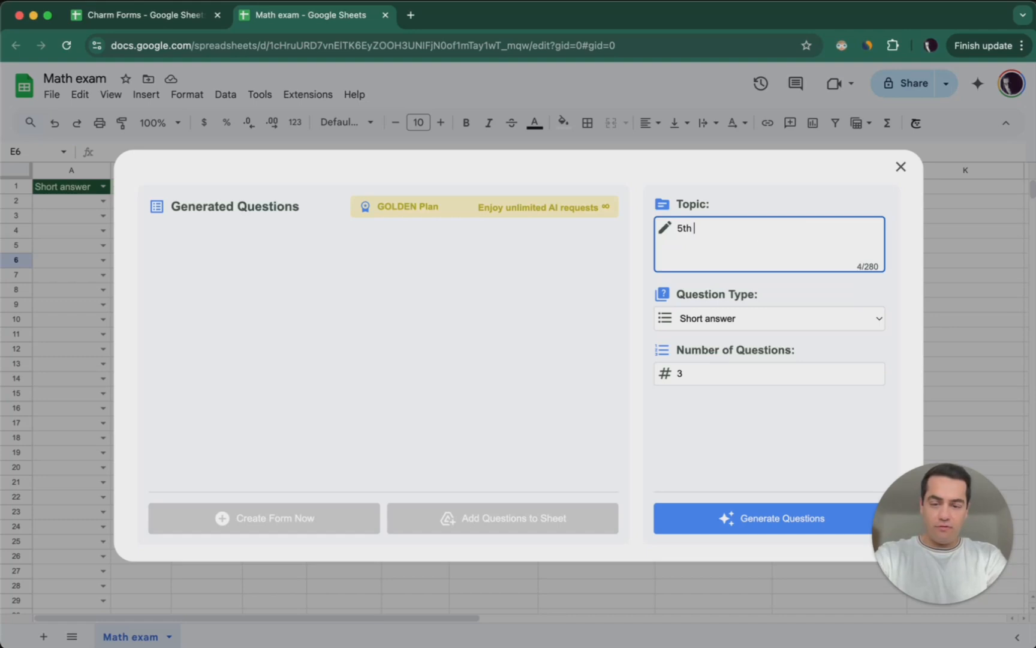
{"action": "type", "text": "grade math"}
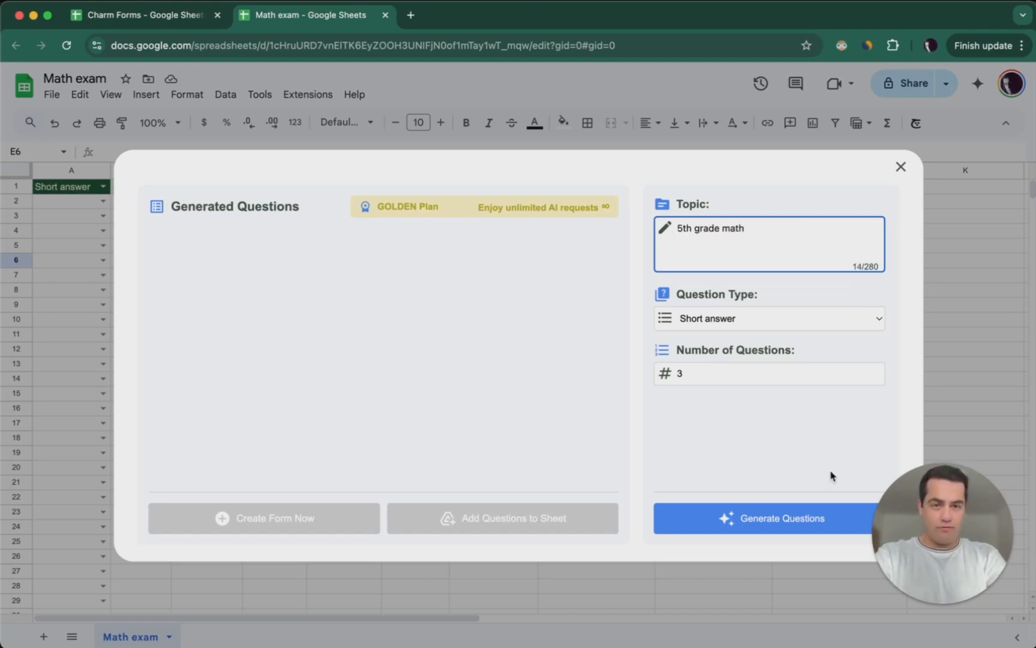
Step: Generate 5 short answer questions and swap the positions of the 1/2 + 1/4 question and the milliliters question
{"action": "left_click", "coordinate": [881, 320]}
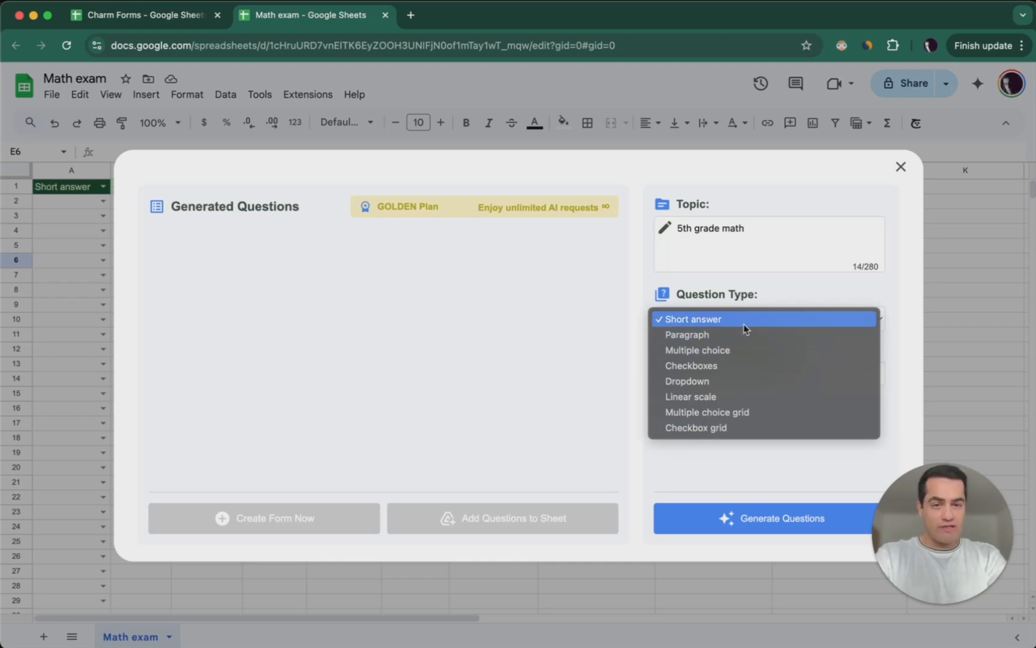
{"action": "left_click", "coordinate": [697, 319]}
{"action": "left_click", "coordinate": [705, 371]}
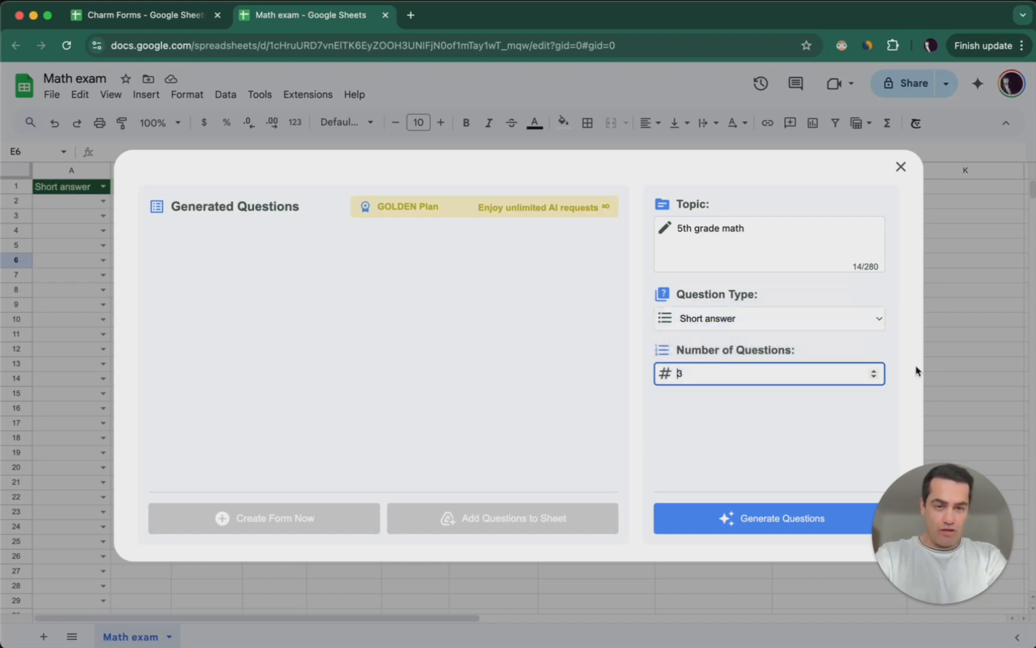
{"action": "left_click", "coordinate": [875, 370]}
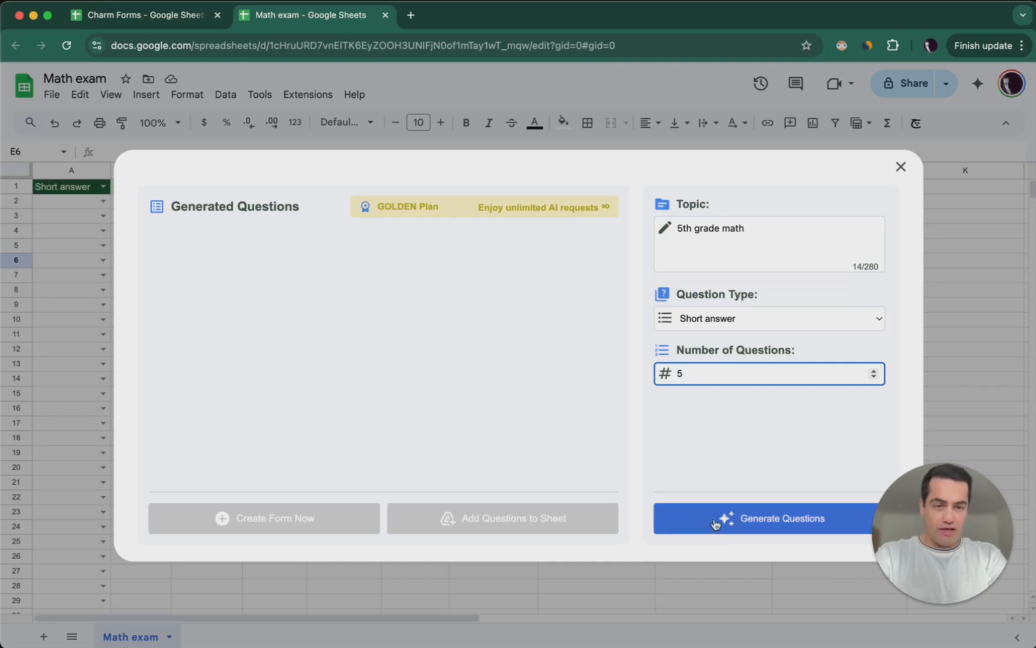
{"action": "left_click", "coordinate": [744, 522]}
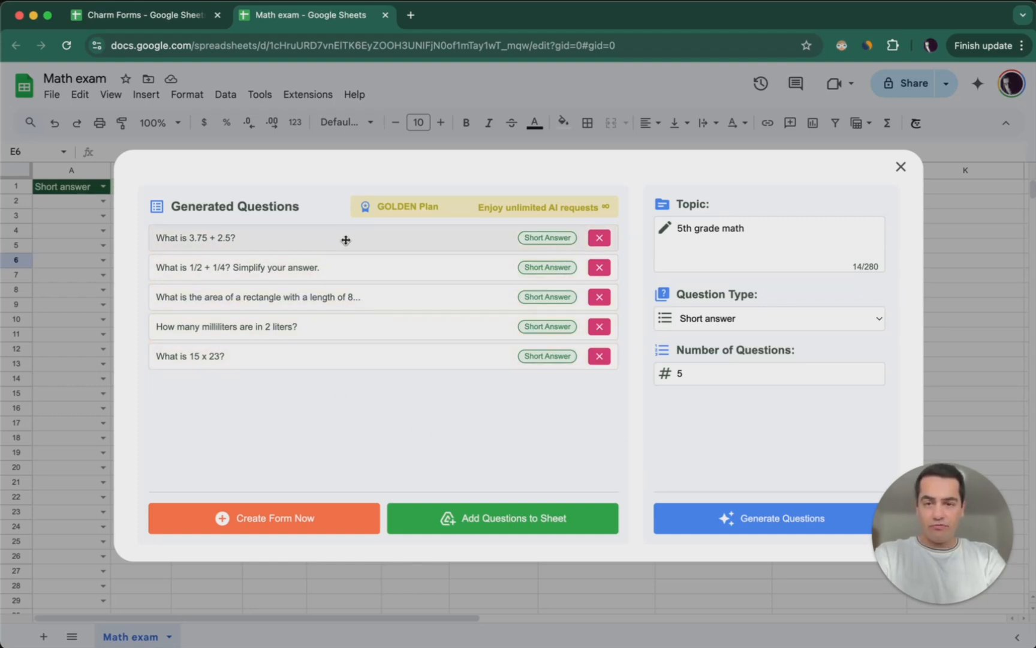
{"action": "left_click_drag", "start_coordinate": [346, 240], "coordinate": [266, 335]}
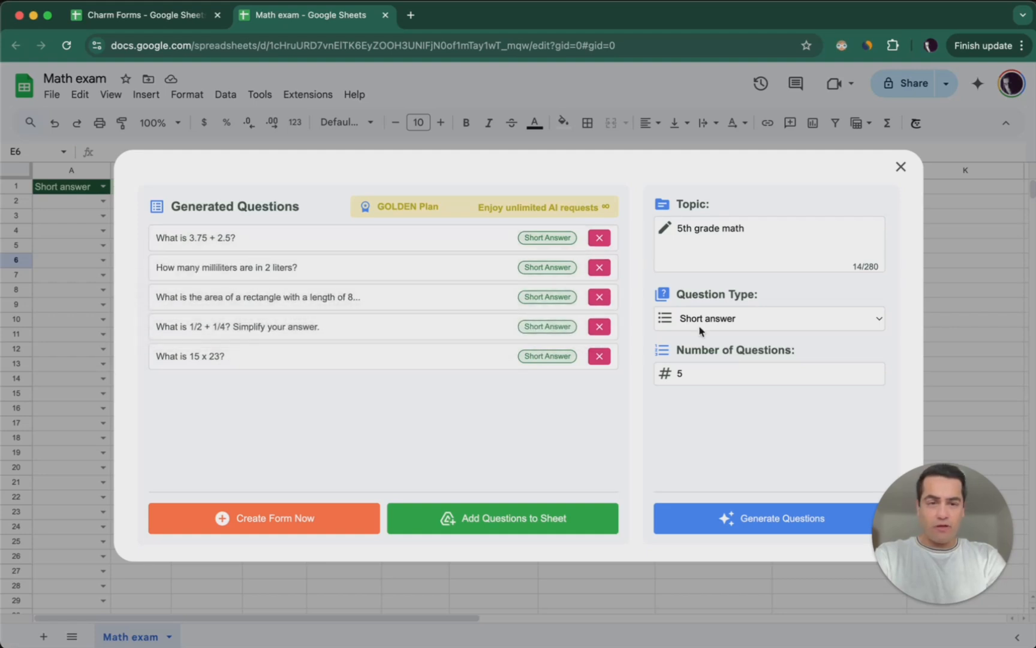
Step: Generate 5 dropdown questions on the same topic and look through the extended question list
{"action": "left_click", "coordinate": [877, 320]}
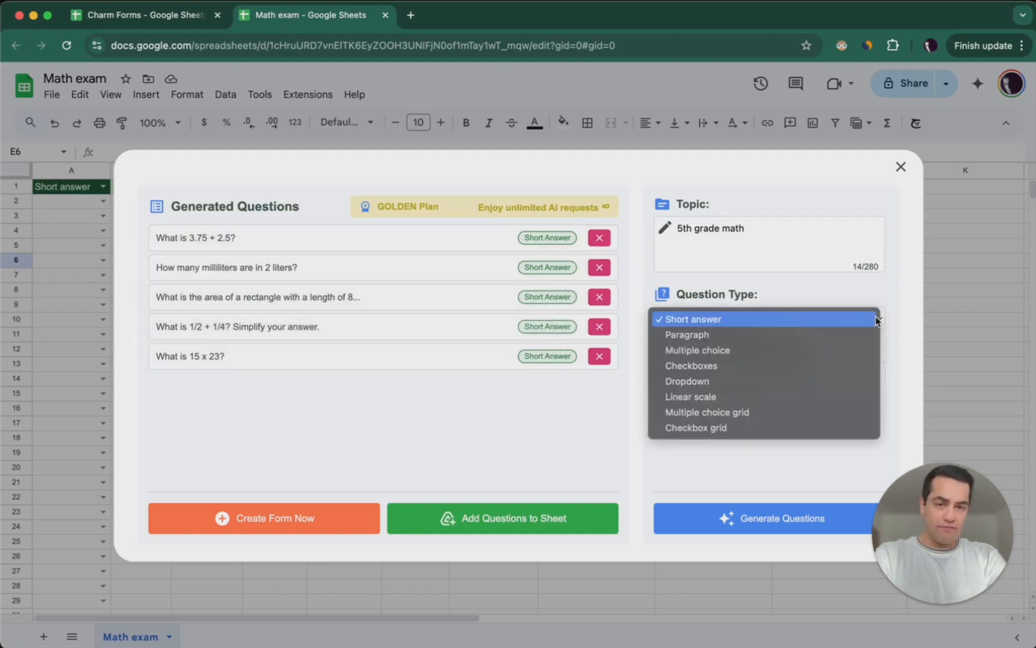
{"action": "left_click", "coordinate": [710, 380]}
{"action": "left_click", "coordinate": [718, 418]}
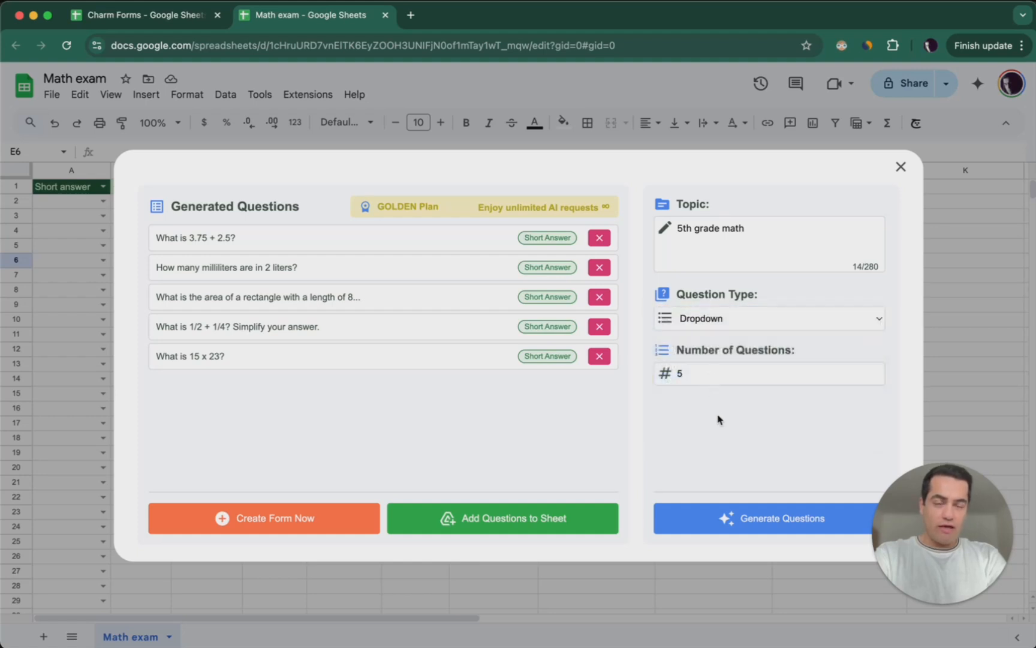
{"action": "left_click_drag", "start_coordinate": [761, 230], "coordinate": [657, 231]}
{"action": "left_click", "coordinate": [731, 412]}
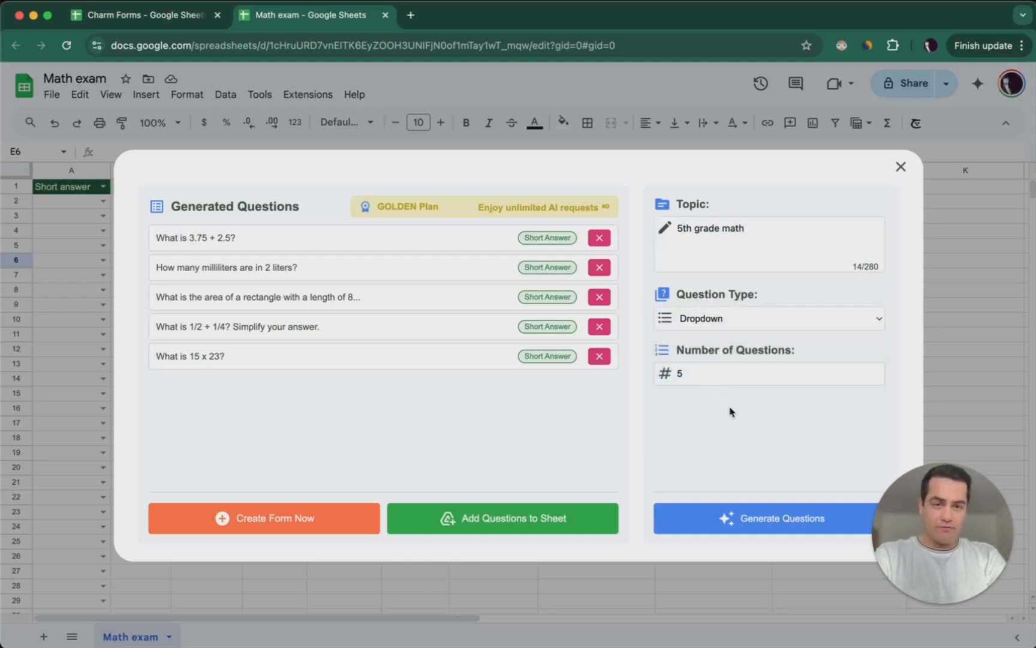
{"action": "left_click", "coordinate": [701, 376]}
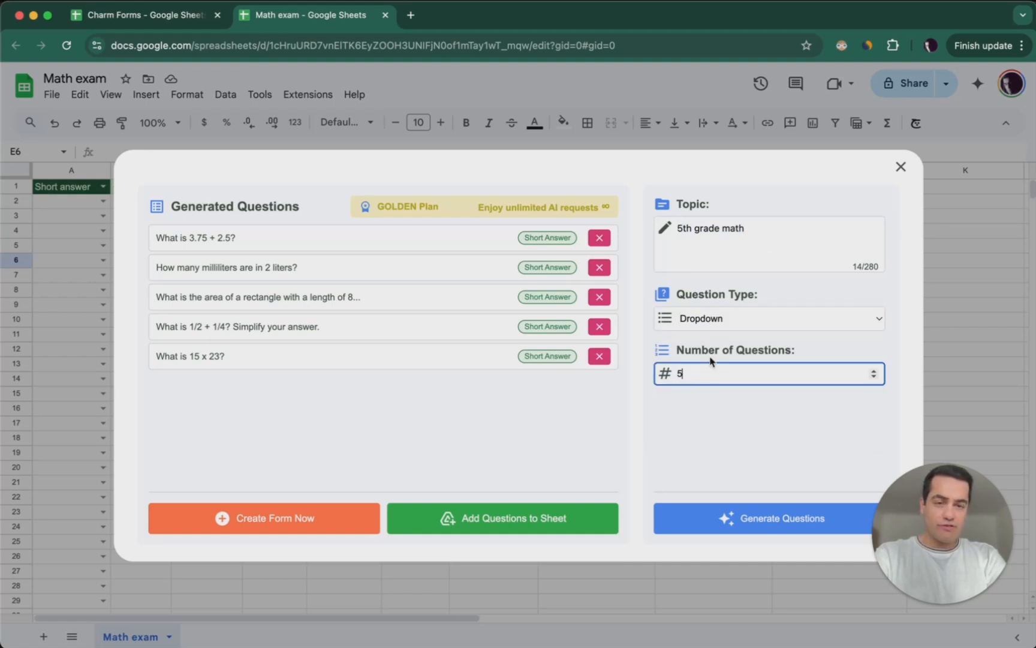
{"action": "left_click", "coordinate": [759, 245]}
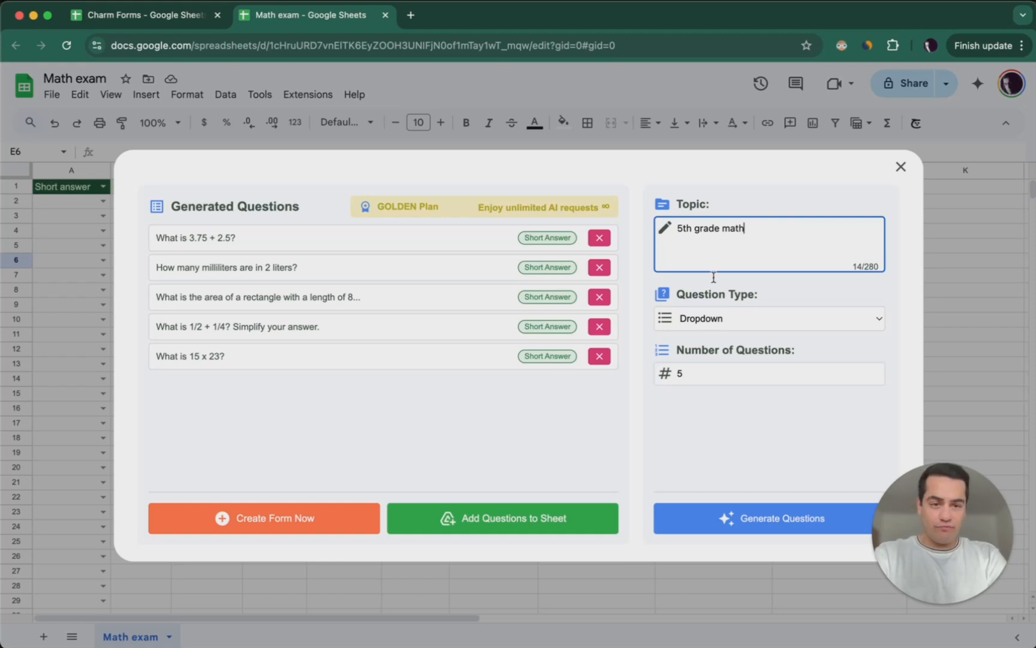
{"action": "left_click", "coordinate": [708, 480]}
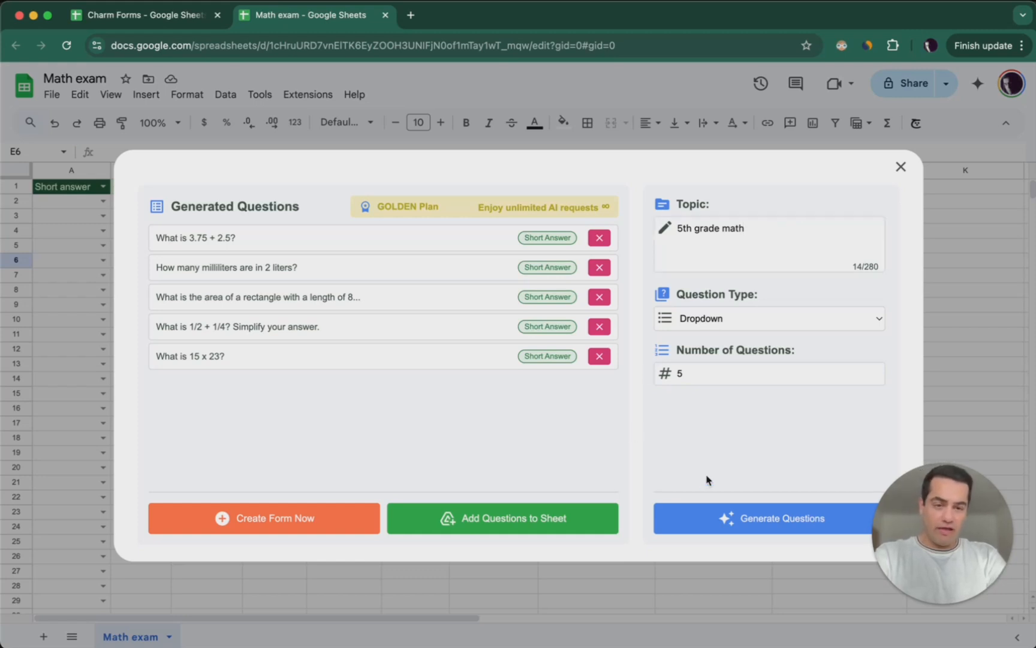
{"action": "left_click", "coordinate": [753, 520]}
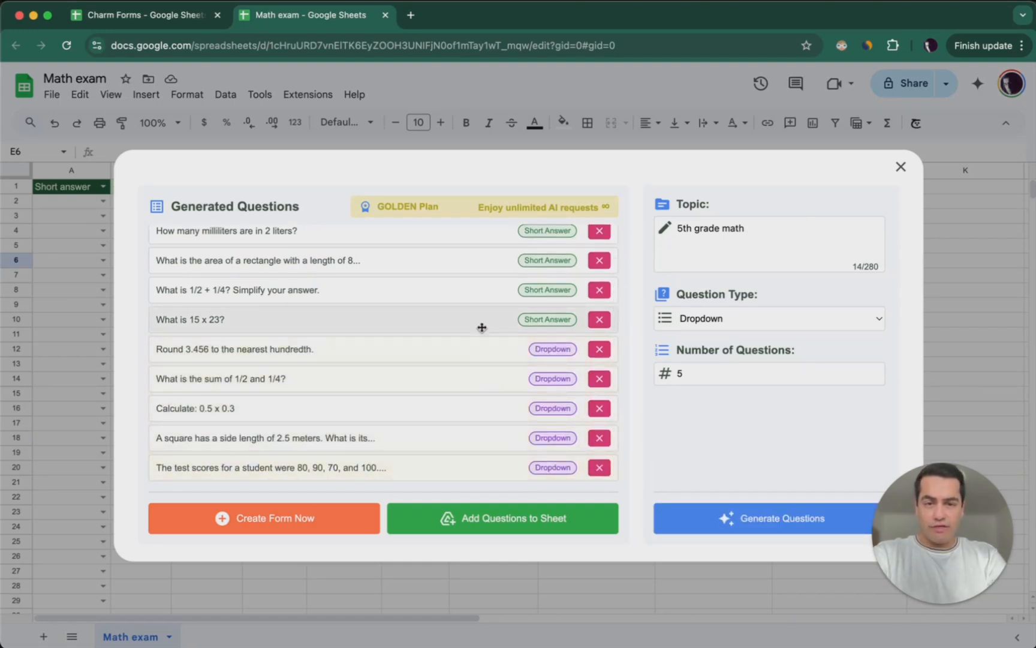
{"action": "scroll", "coordinate": [482, 328], "scroll_direction": "up", "scroll_amount": 1}
{"action": "scroll", "coordinate": [482, 327], "scroll_direction": "down", "scroll_amount": 1}
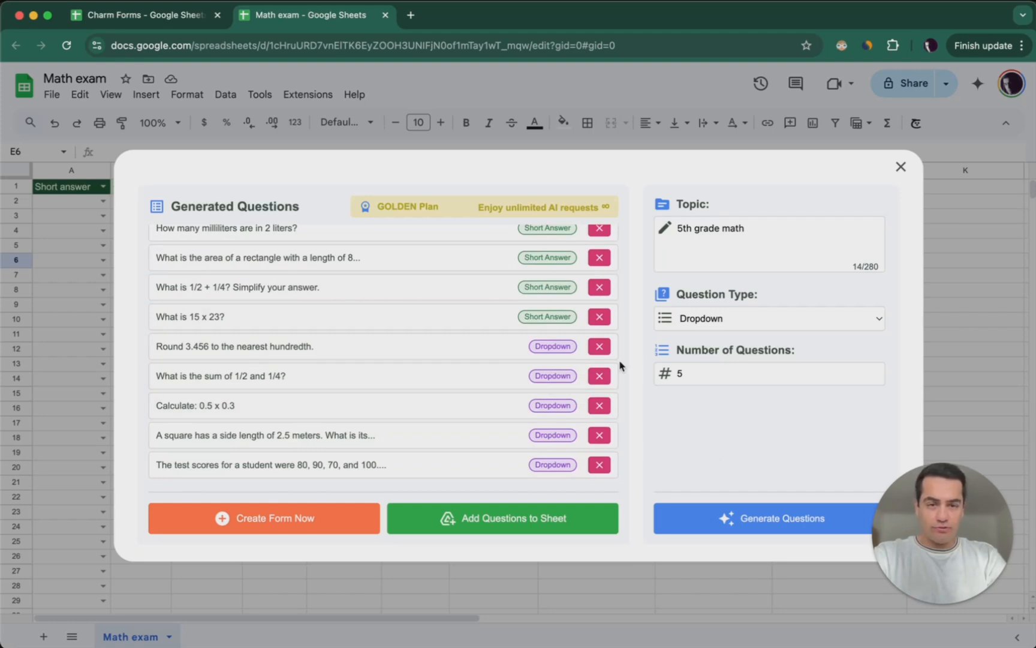
Step: Switch the question type to Checkbox grid and generate 5 more questions
{"action": "left_click", "coordinate": [736, 322]}
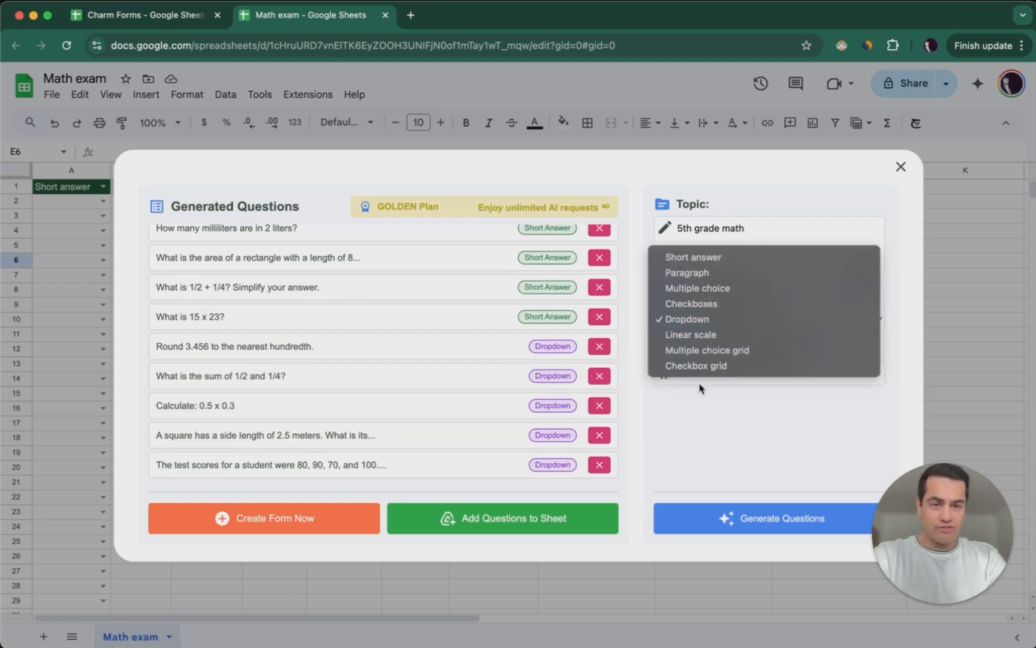
{"action": "left_click", "coordinate": [714, 367]}
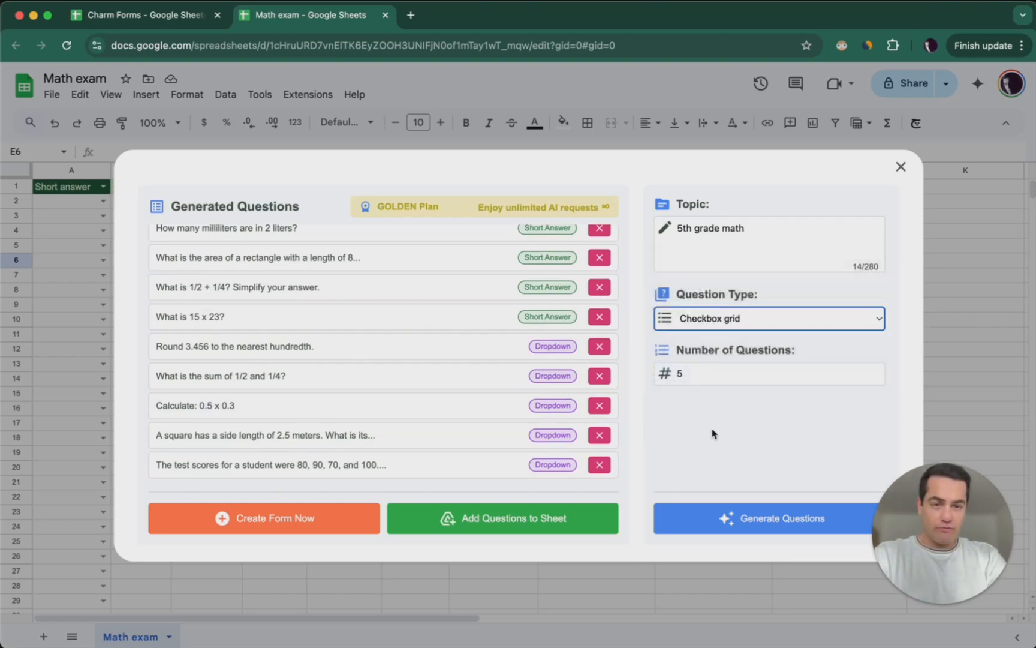
{"action": "left_click", "coordinate": [727, 519]}
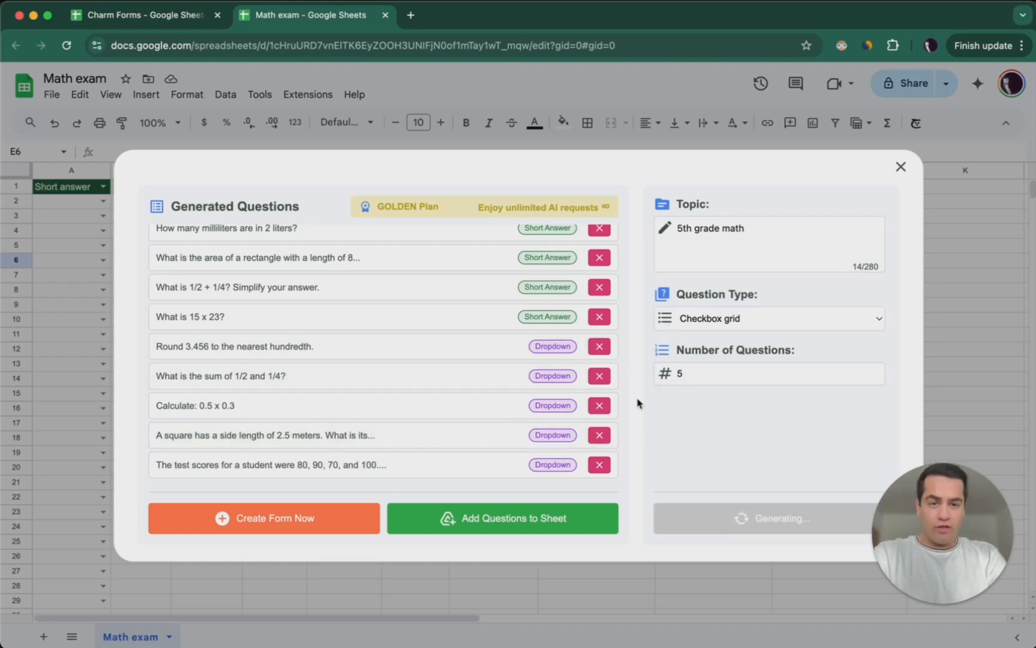
Step: Swap the rounding question with the rectangle area one, 0.5 x 0.3 with 3.75 + 2.5, and the fraction checkbox grid with the square question
{"action": "scroll", "coordinate": [509, 364], "scroll_direction": "up", "scroll_amount": 1}
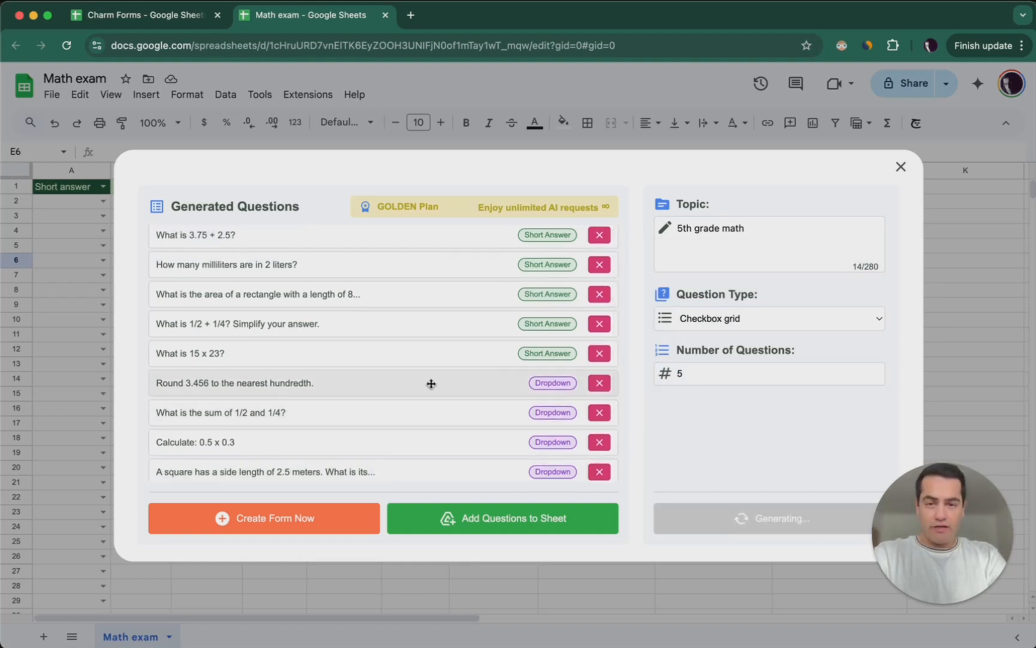
{"action": "left_click_drag", "start_coordinate": [431, 383], "coordinate": [434, 288]}
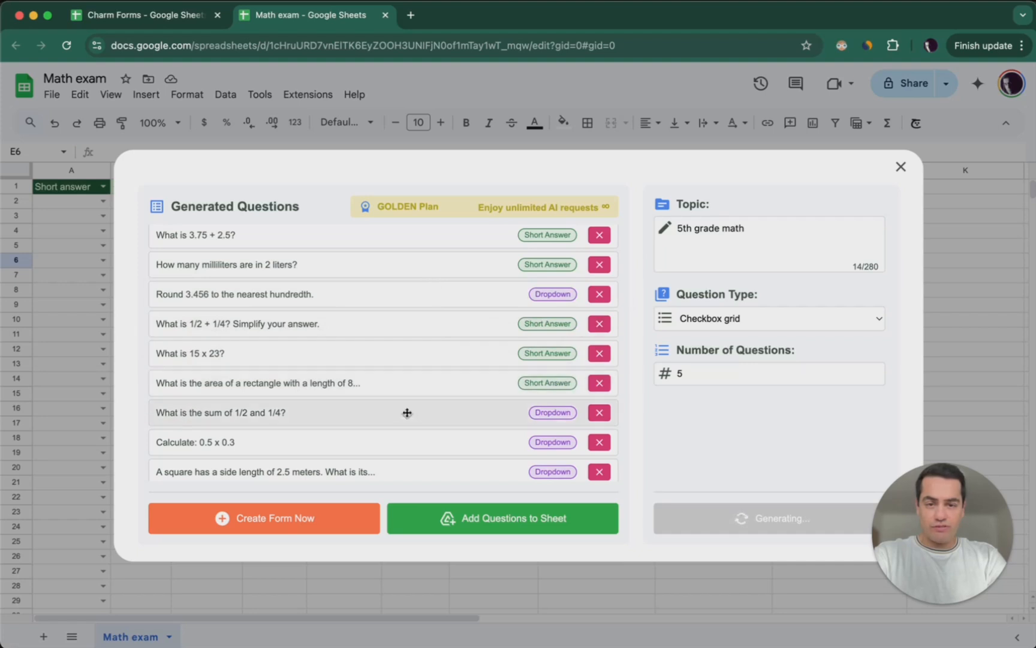
{"action": "left_click_drag", "start_coordinate": [398, 446], "coordinate": [398, 246]}
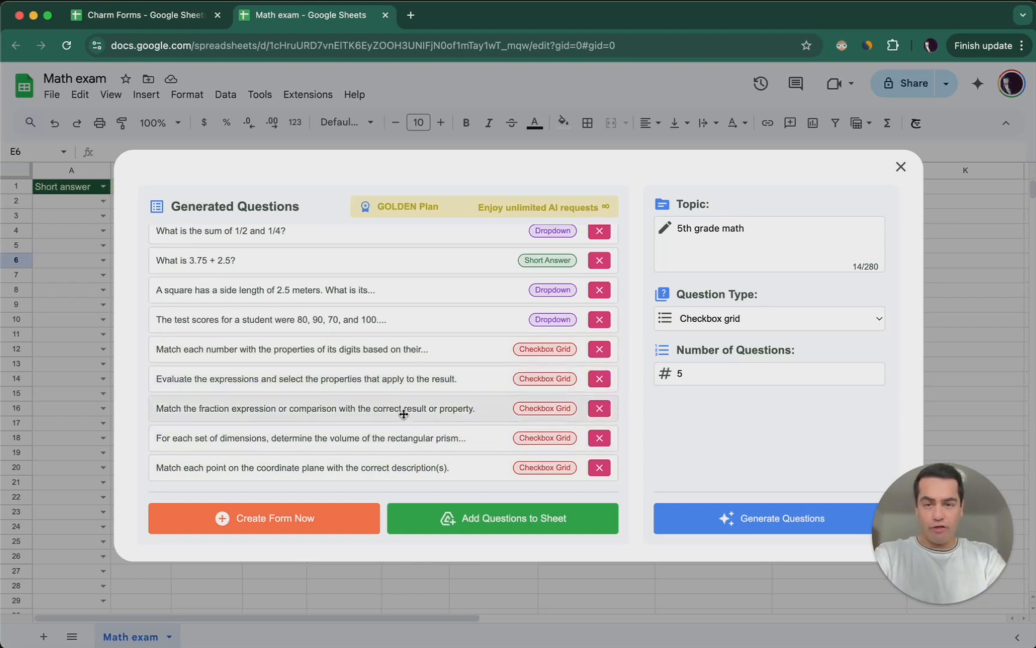
{"action": "left_click_drag", "start_coordinate": [405, 410], "coordinate": [412, 277]}
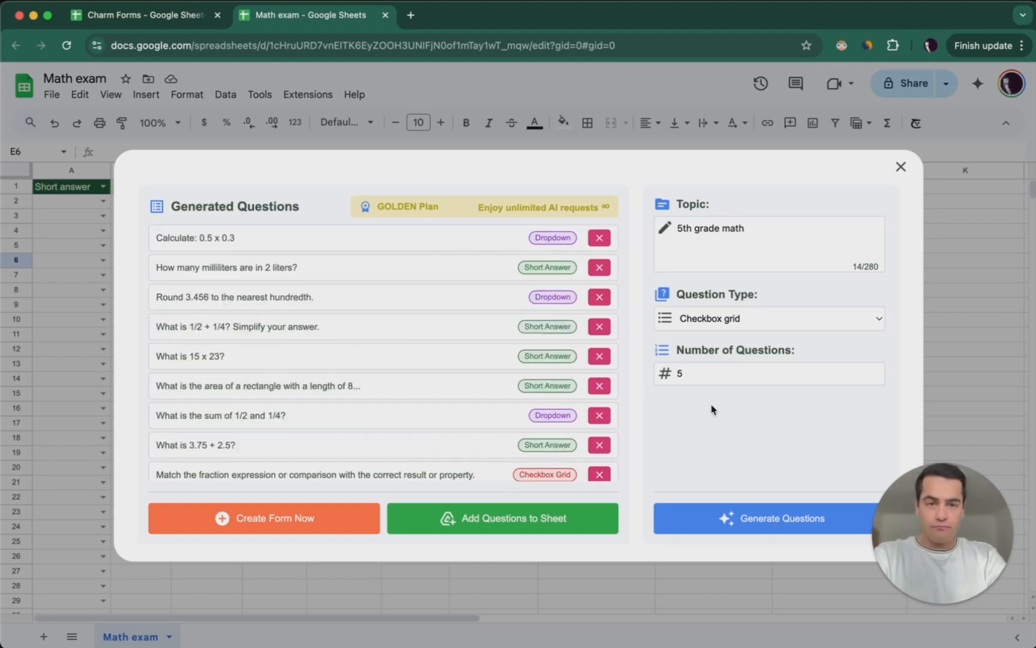
{"action": "left_click", "coordinate": [698, 372]}
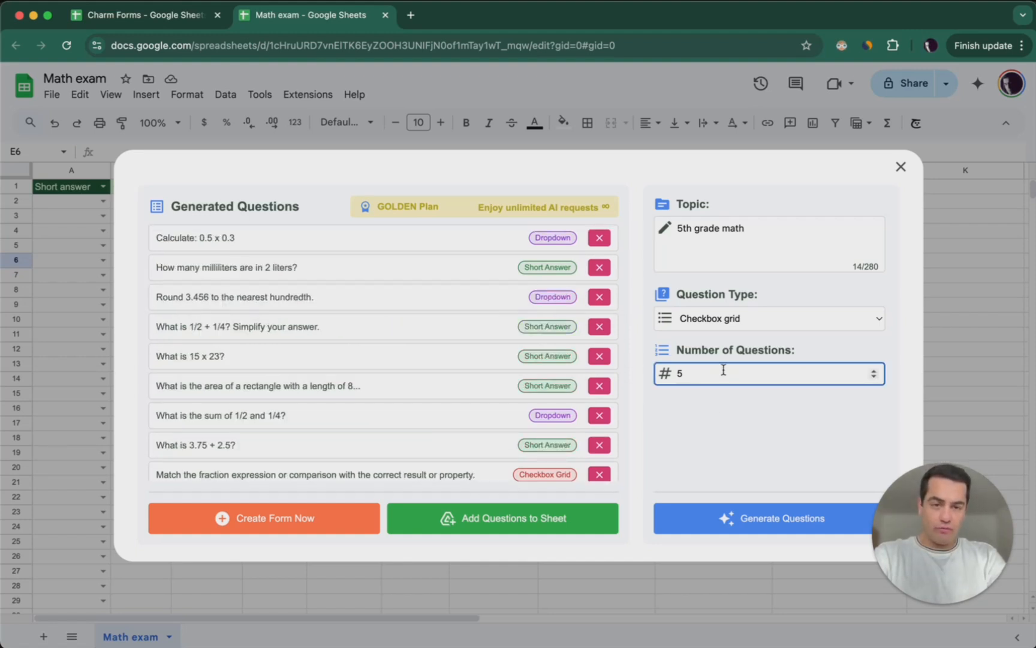
{"action": "left_click", "coordinate": [868, 320]}
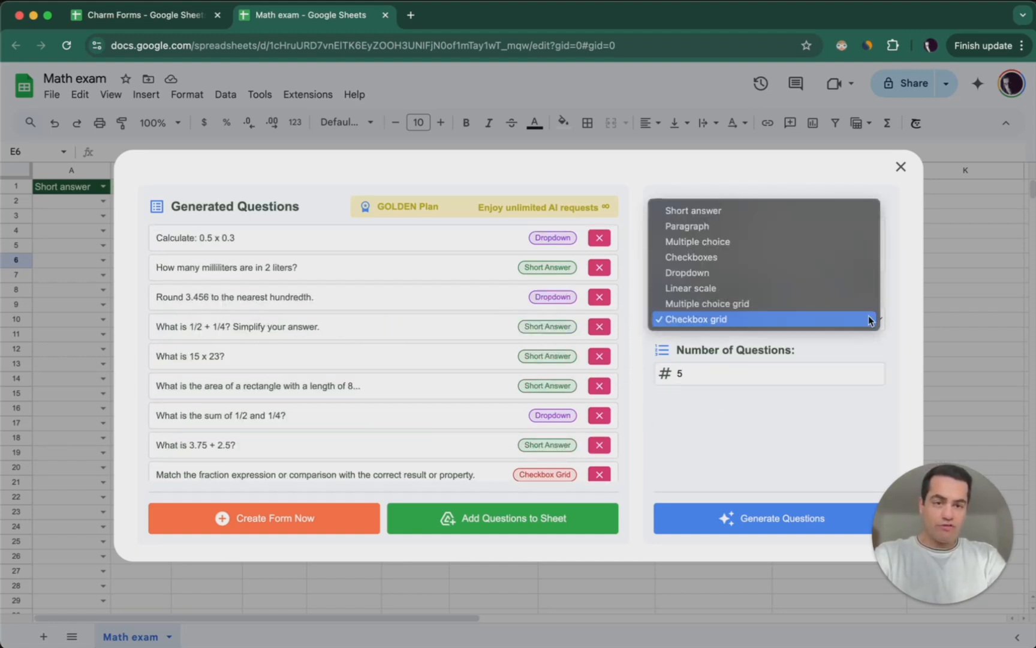
{"action": "left_click", "coordinate": [702, 406]}
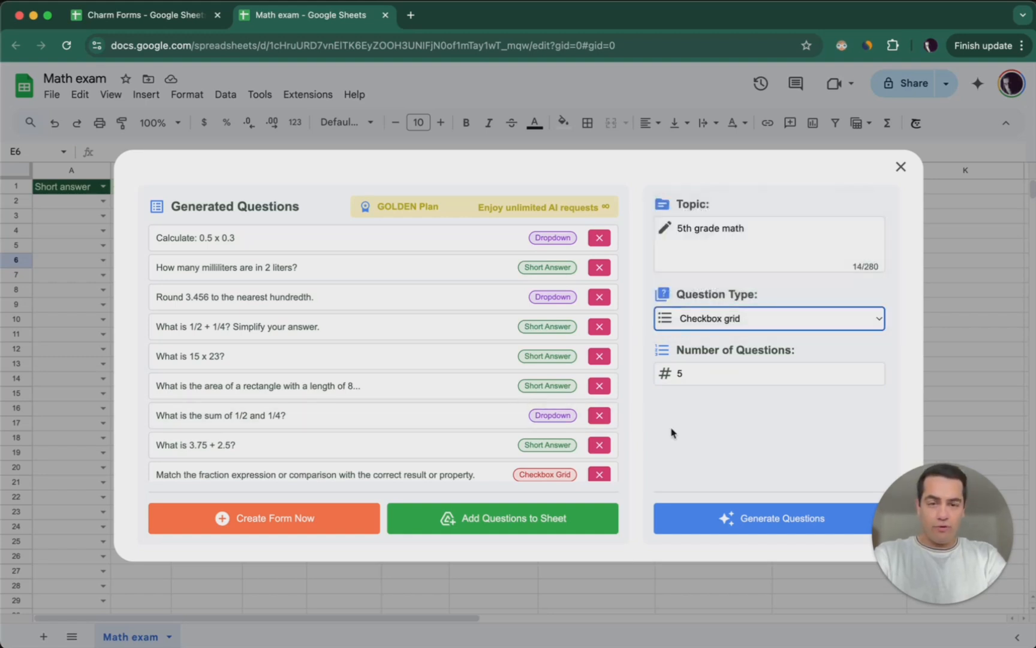
Step: Create a form from the generated questions, named "Math exam", with the form type set to Quiz
{"action": "scroll", "coordinate": [508, 405], "scroll_direction": "down", "scroll_amount": 5}
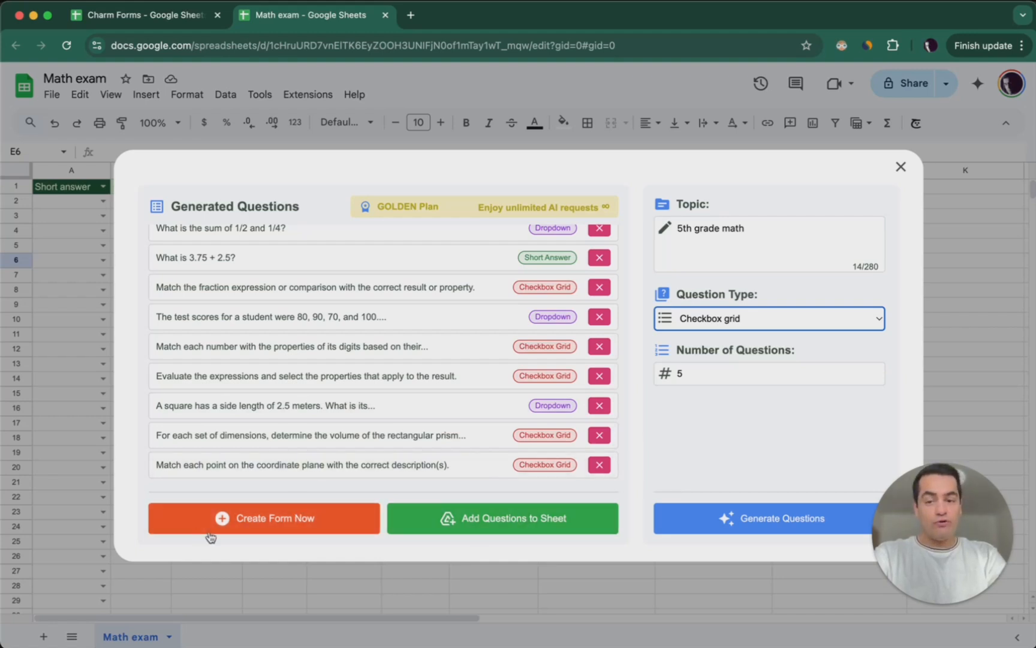
{"action": "left_click", "coordinate": [254, 519]}
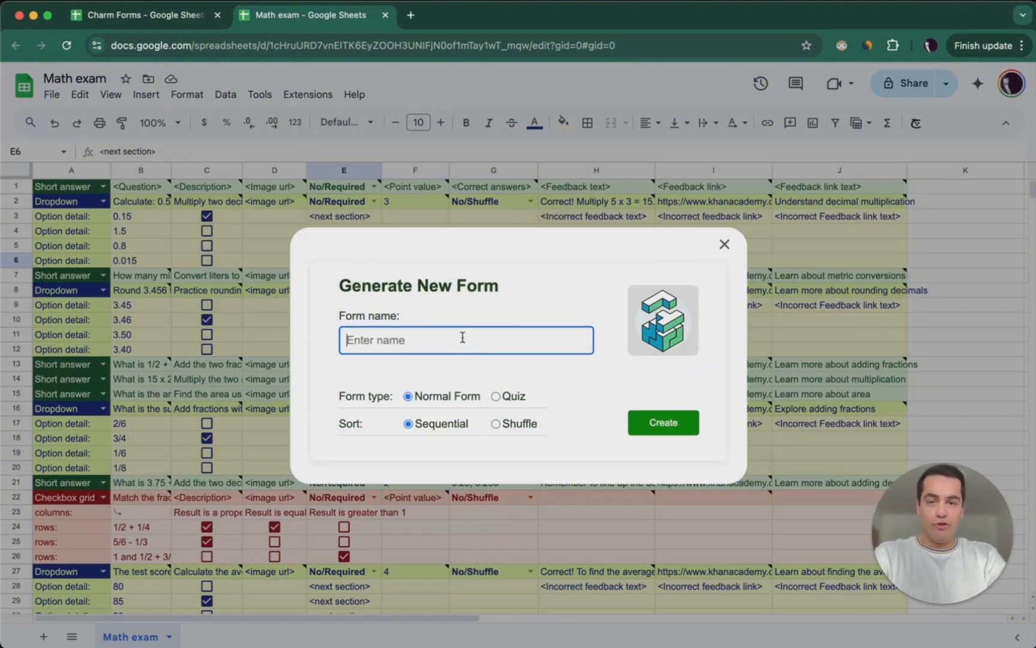
{"action": "left_click", "coordinate": [462, 338]}
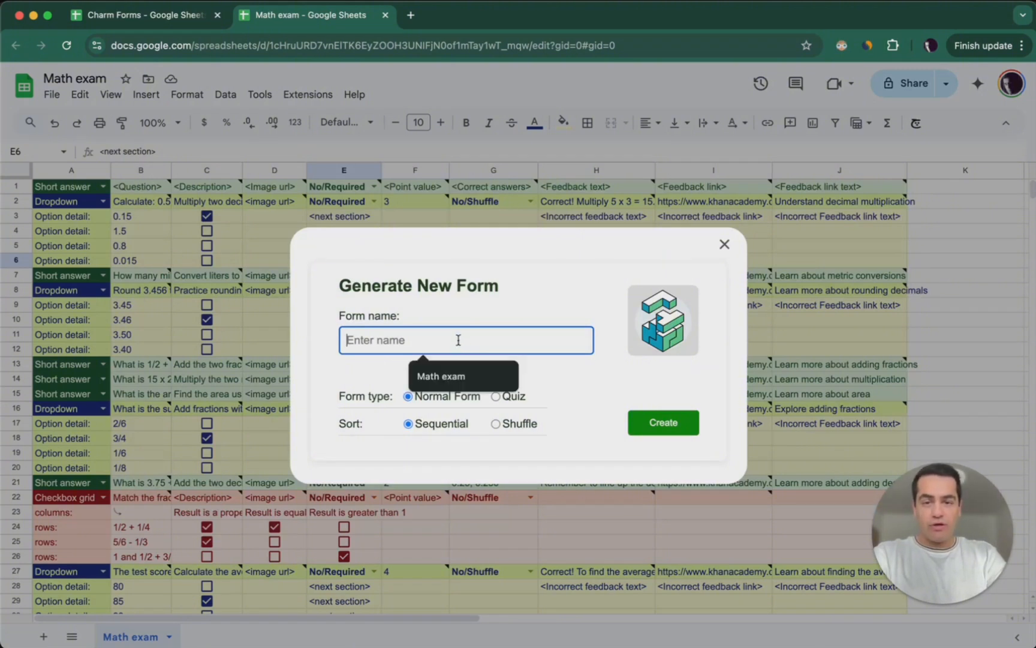
{"action": "left_click", "coordinate": [445, 378]}
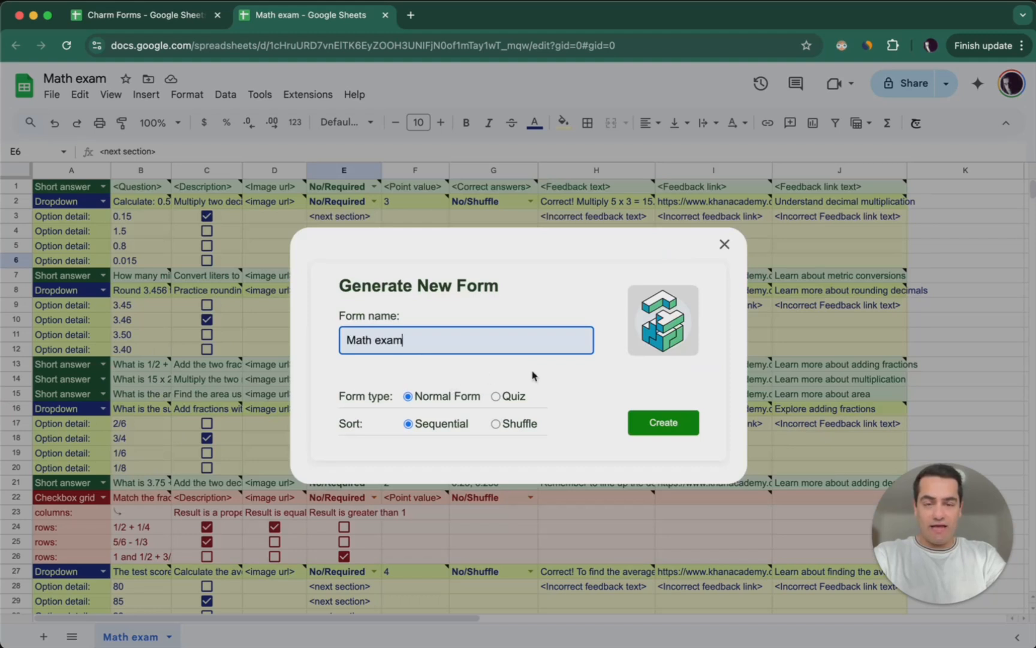
{"action": "left_click", "coordinate": [496, 397]}
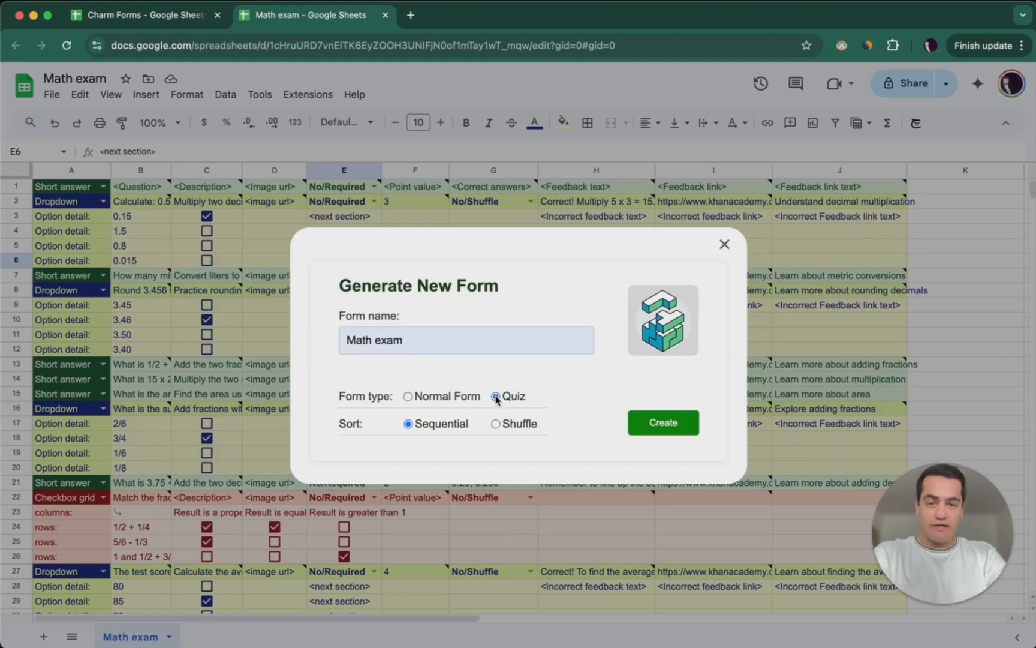
{"action": "left_click", "coordinate": [657, 424]}
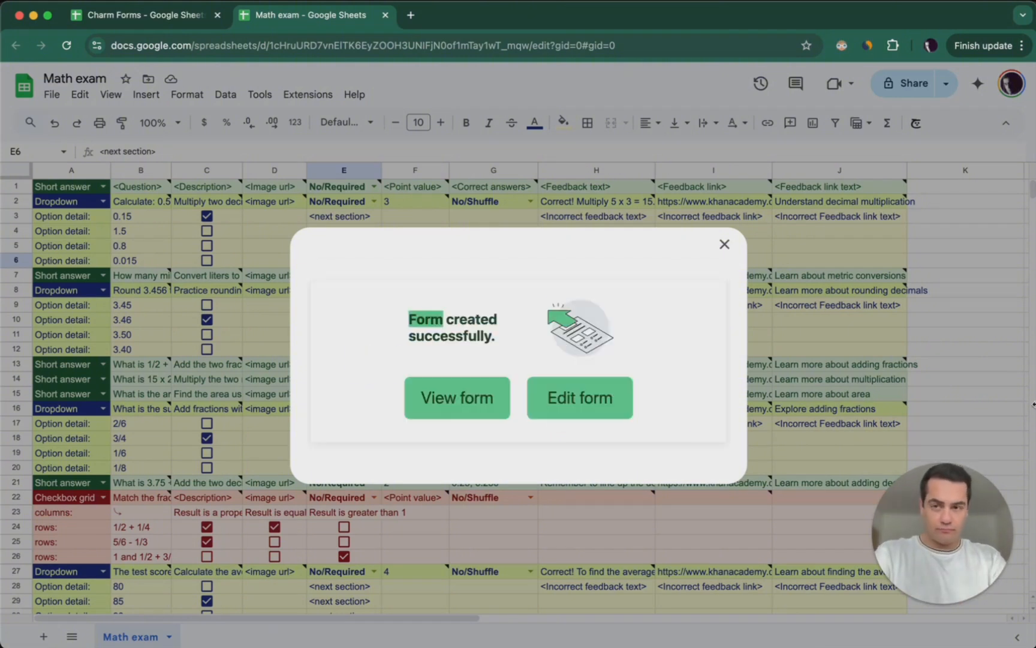
Step: View the newly created Math exam form and look through its questions
{"action": "left_click", "coordinate": [439, 425]}
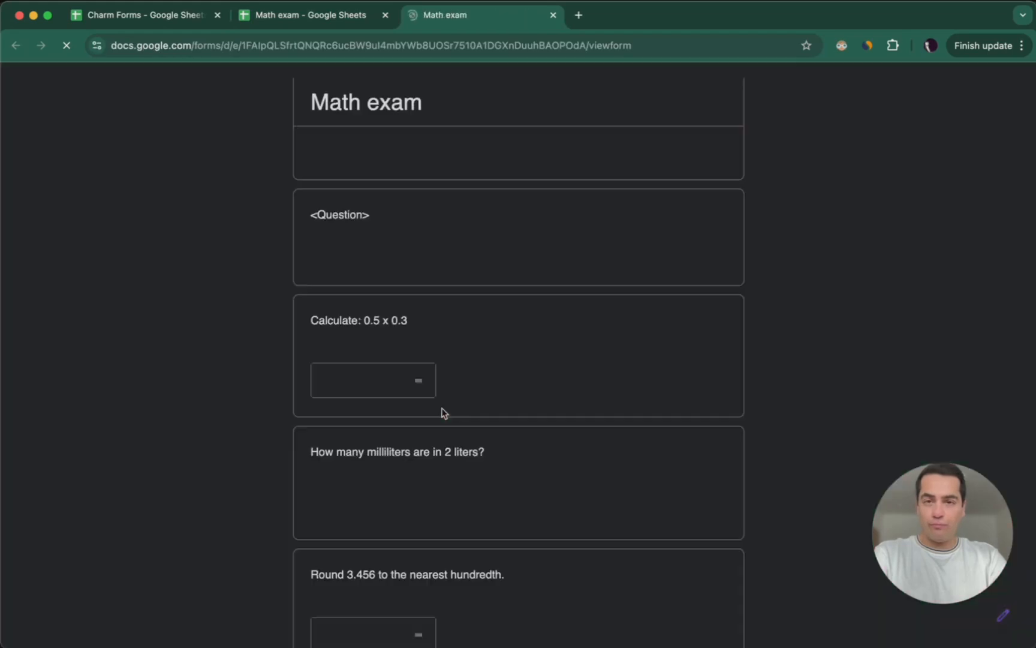
{"action": "scroll", "coordinate": [282, 276], "scroll_direction": "down", "scroll_amount": 5}
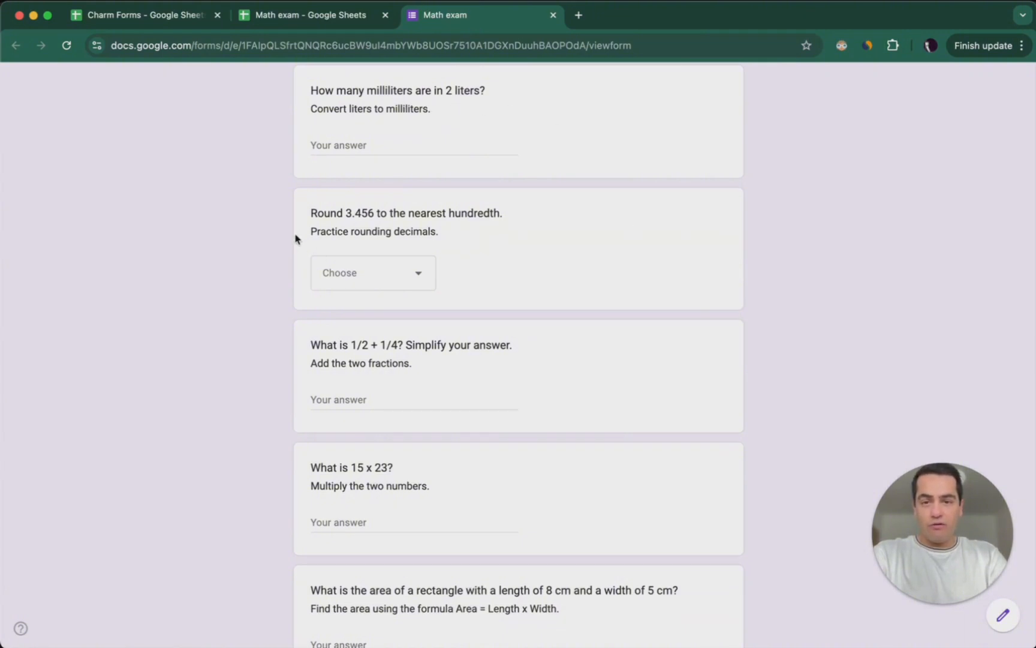
{"action": "scroll", "coordinate": [724, 342], "scroll_direction": "down", "scroll_amount": 3}
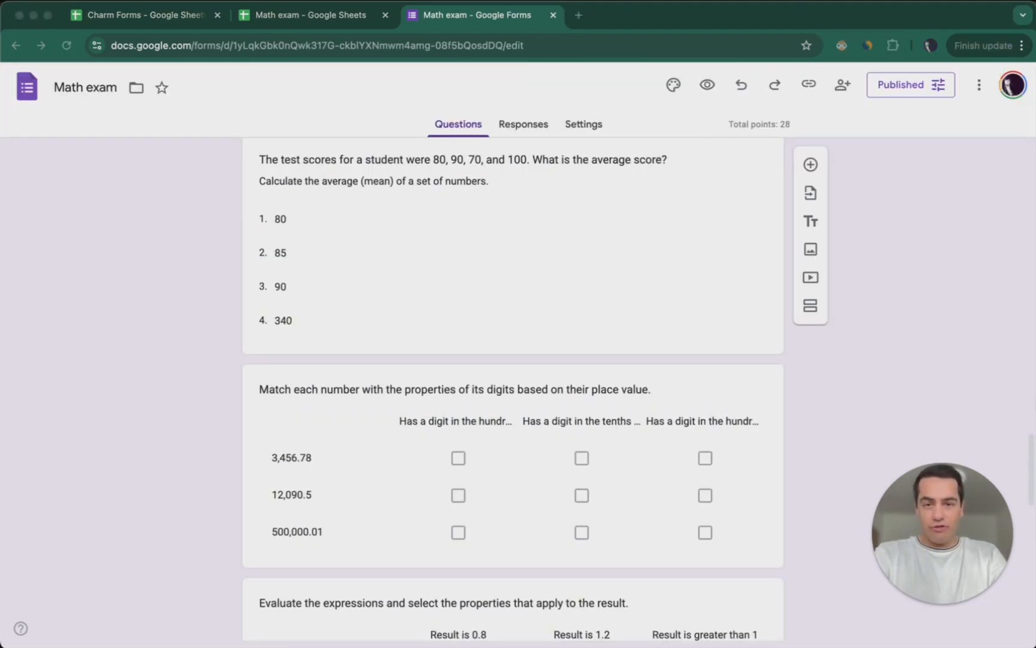
Step: Examine the average test score question and the place-value checkbox grid question in the form editor, and open the grid's answer key
{"action": "scroll", "coordinate": [571, 340], "scroll_direction": "up", "scroll_amount": 1}
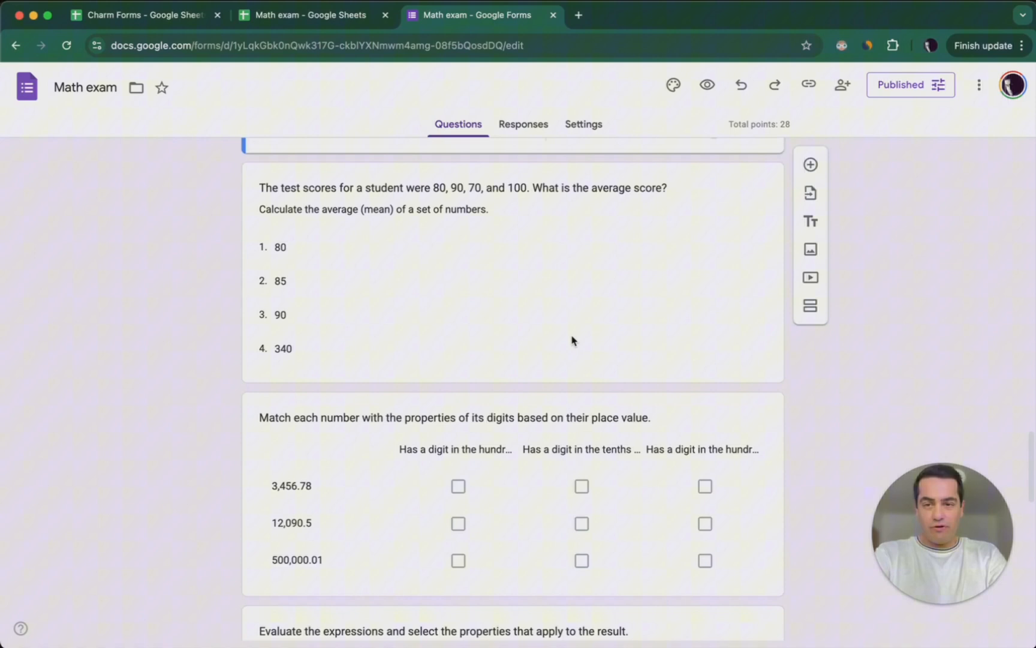
{"action": "left_click", "coordinate": [343, 292]}
{"action": "left_click", "coordinate": [477, 341]}
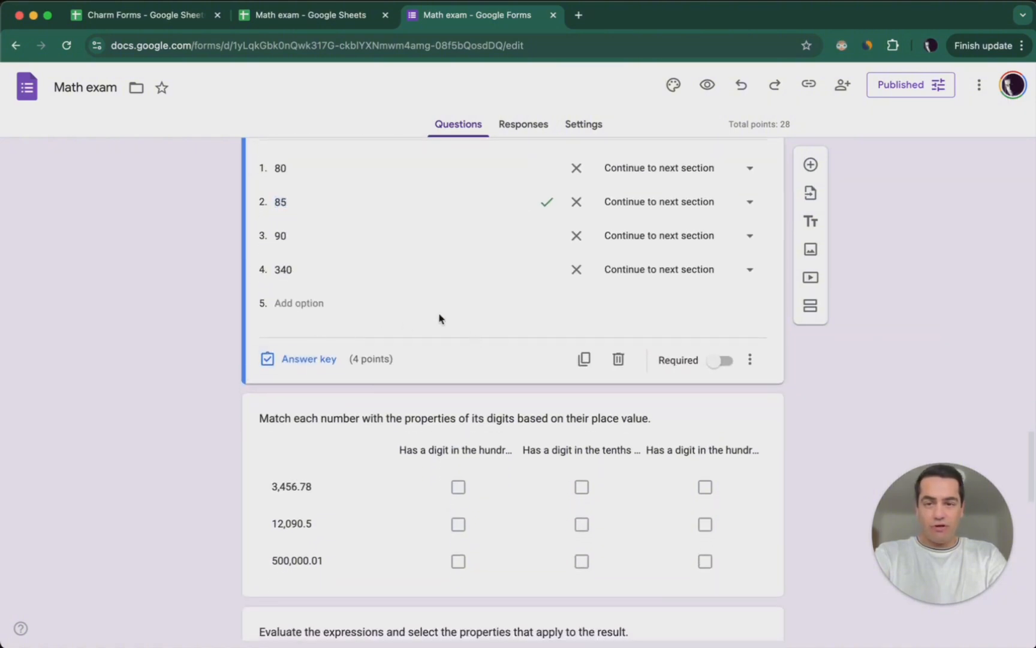
{"action": "scroll", "coordinate": [424, 248], "scroll_direction": "up", "scroll_amount": 4}
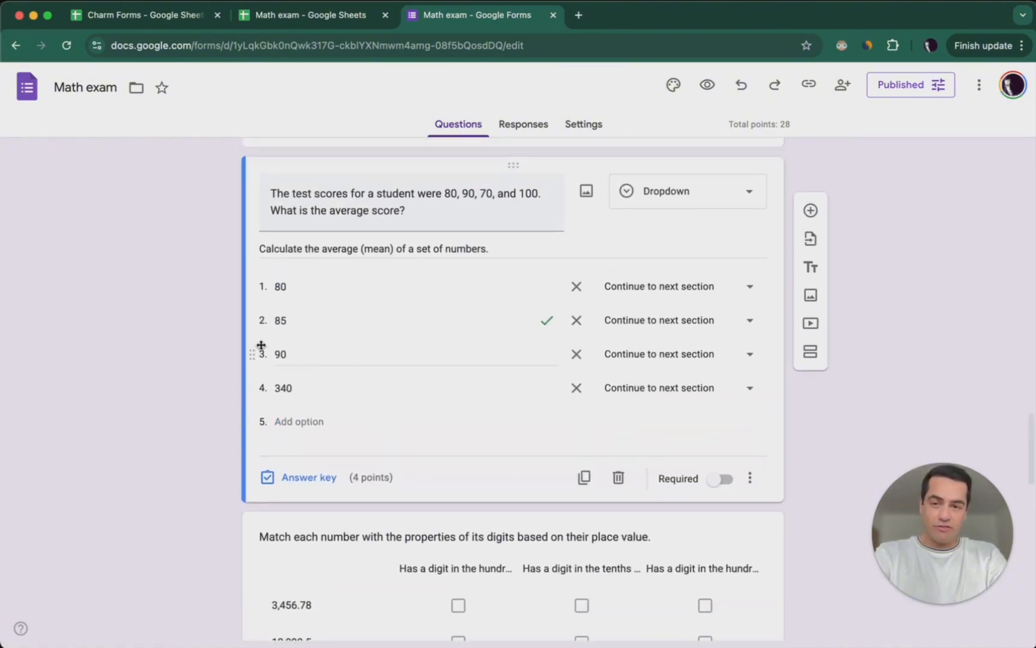
{"action": "scroll", "coordinate": [425, 423], "scroll_direction": "down", "scroll_amount": 3}
{"action": "left_click", "coordinate": [274, 527]}
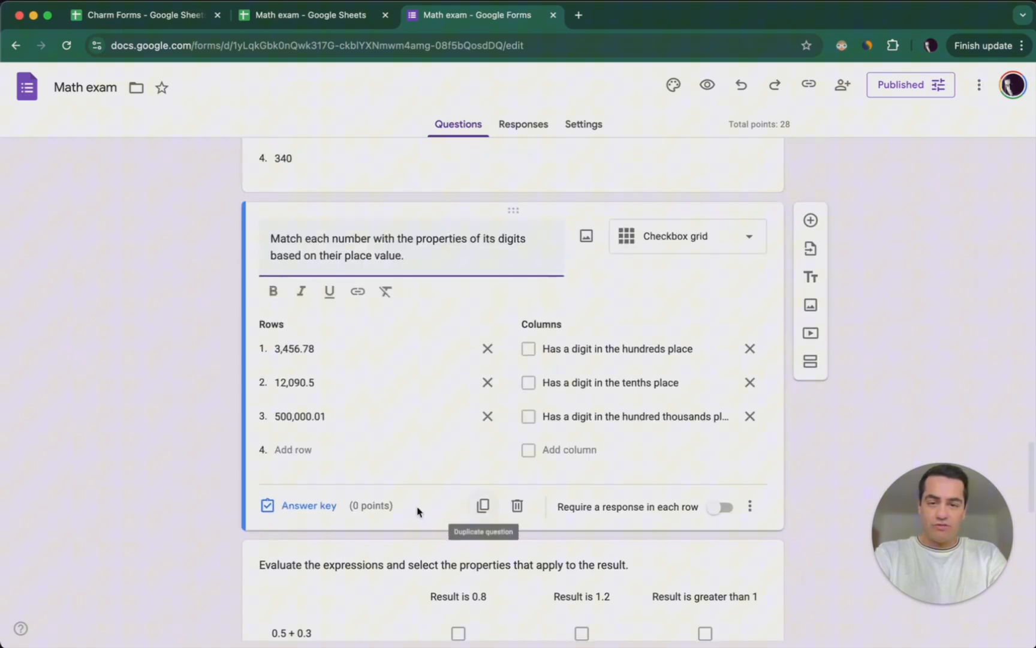
{"action": "left_click", "coordinate": [287, 507]}
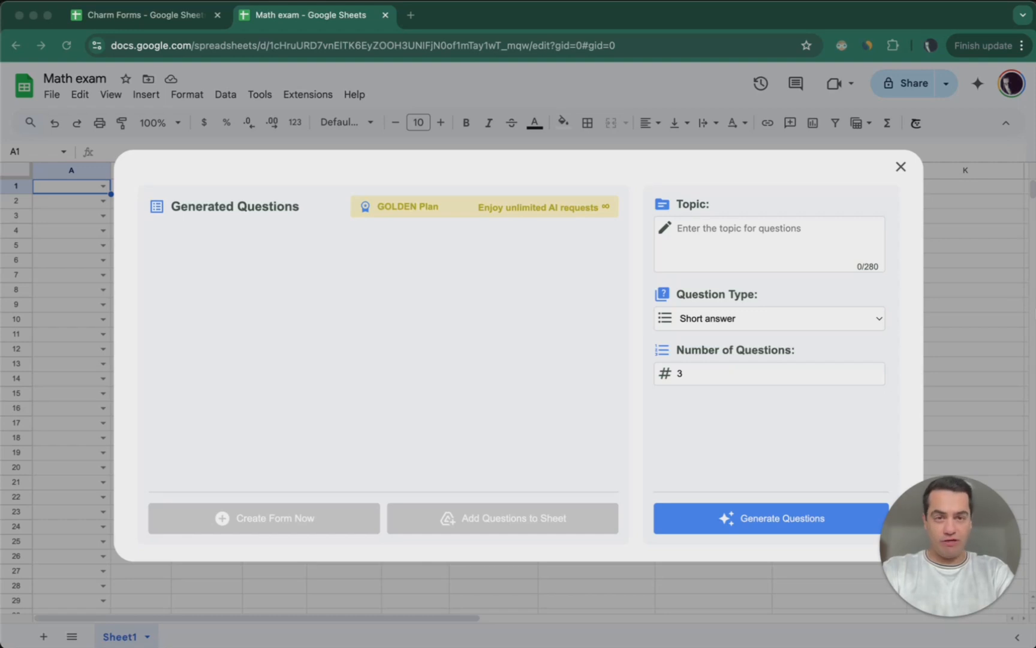
Step: Enter "The effects of moon on planet earth" as the topic in the empty AI question generator
{"action": "left_click", "coordinate": [703, 227]}
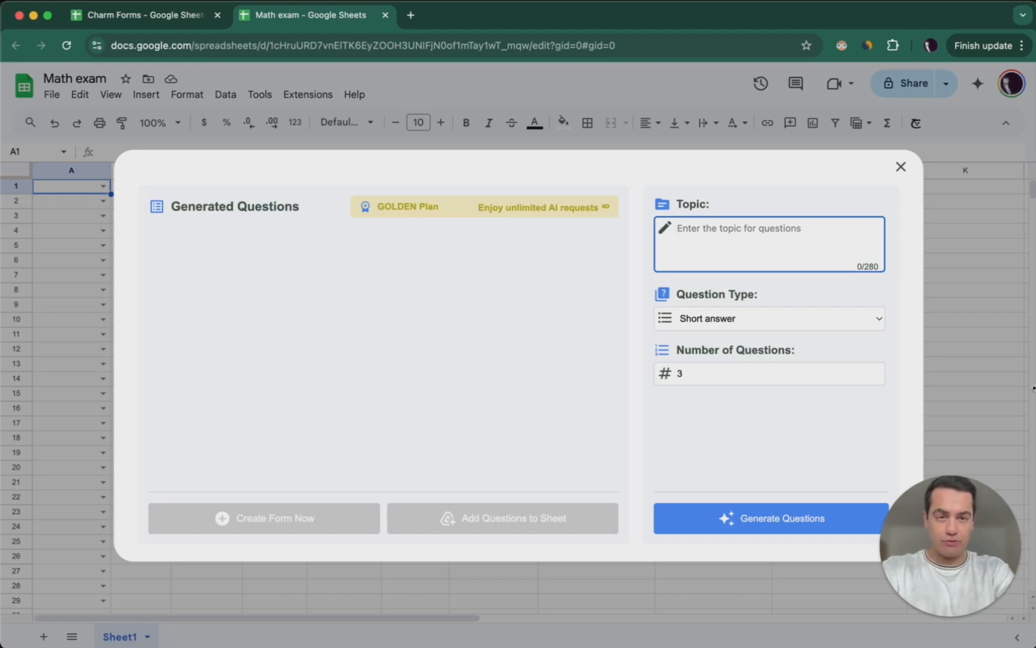
{"action": "type", "text": "Th"}
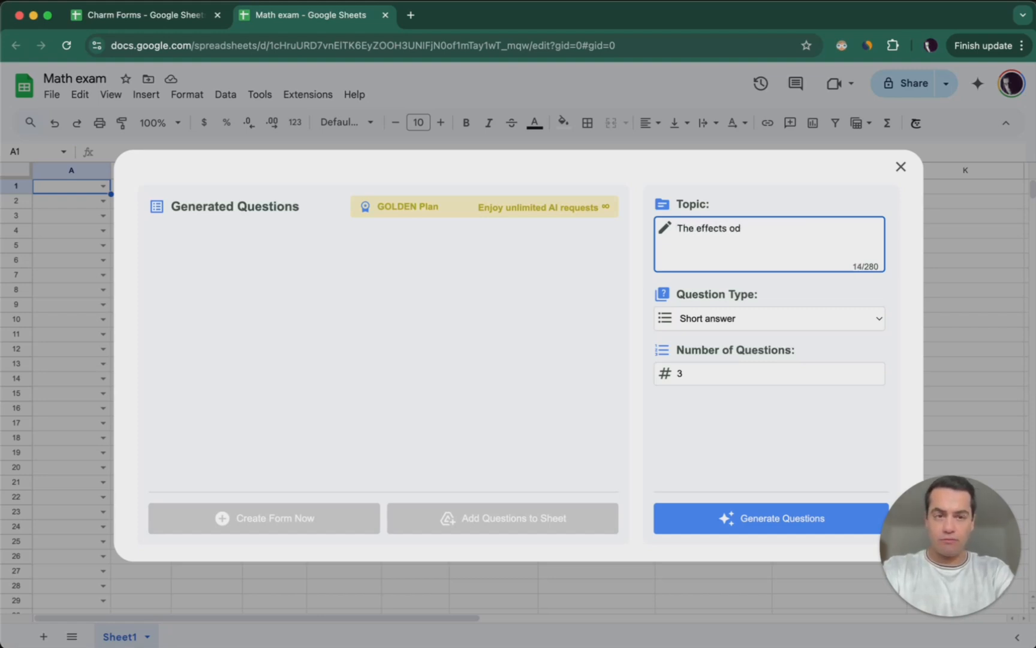
{"action": "type", "text": "e effects ofmoon on "}
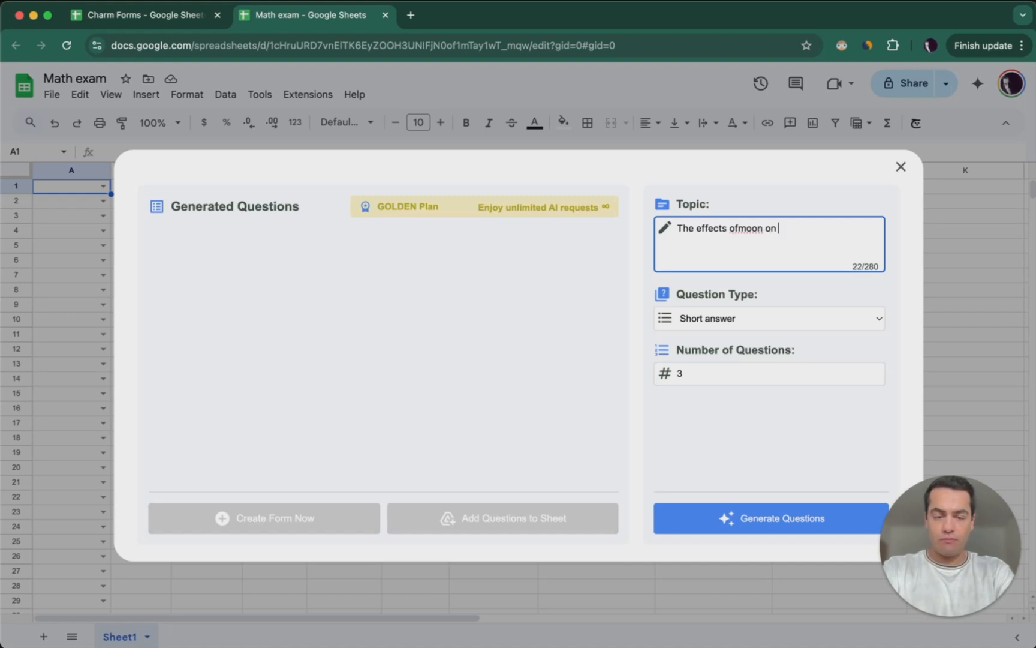
{"action": "type", "text": "planet"}
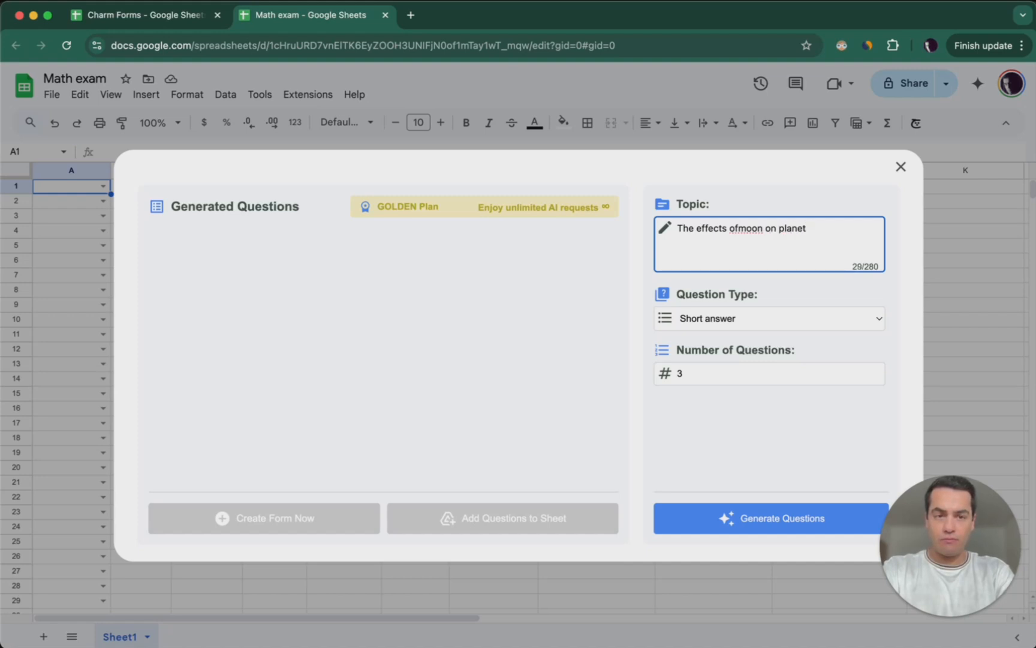
{"action": "type", "text": " earth"}
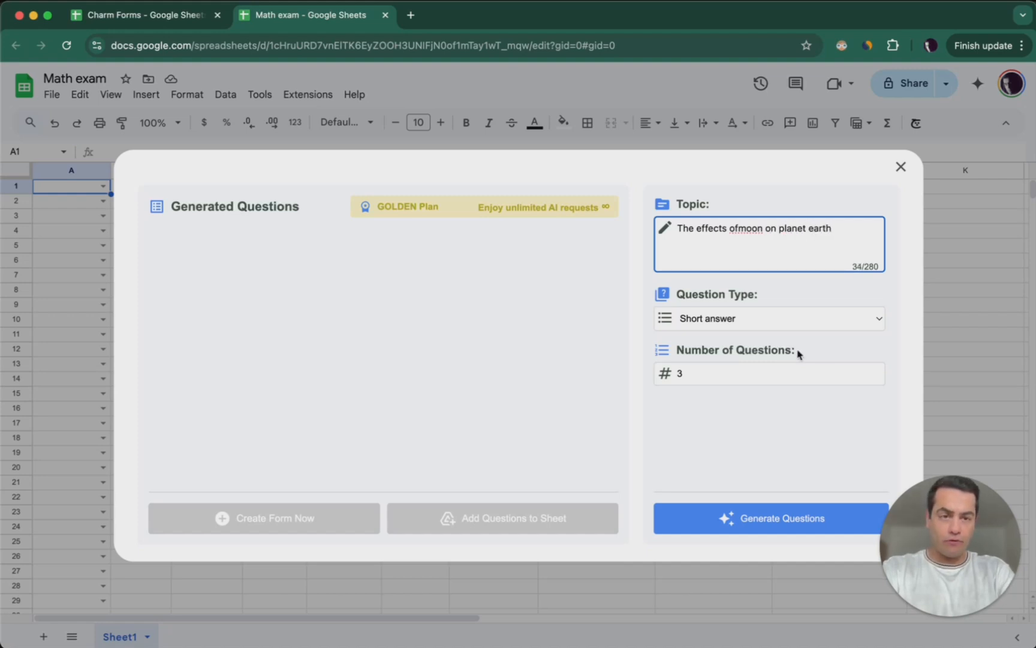
{"action": "left_click", "coordinate": [738, 228]}
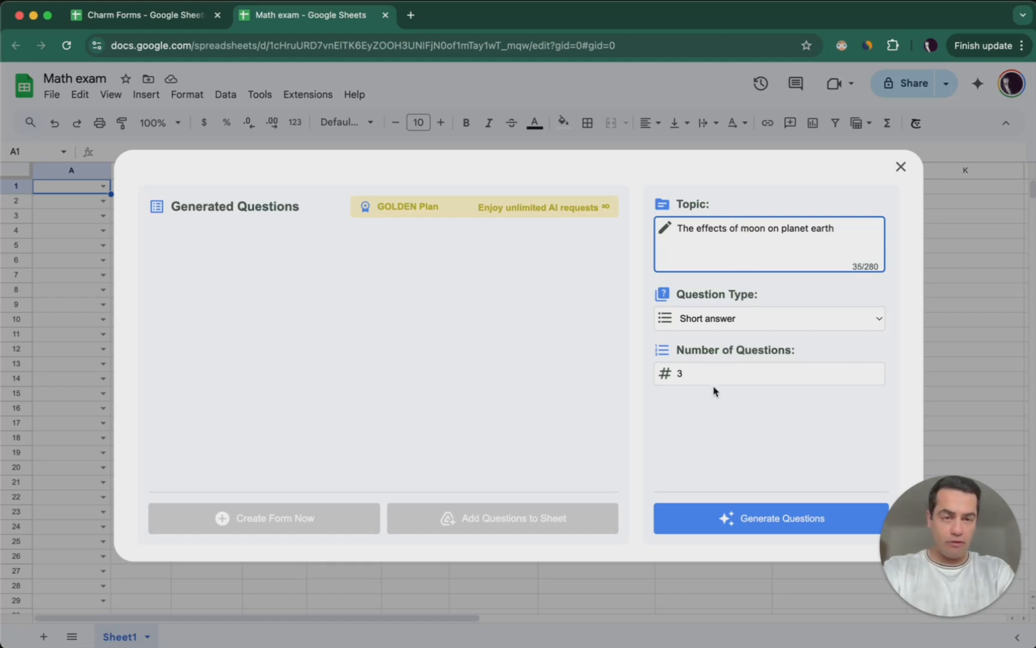
Step: Generate 3 questions of the Paragraph type on the moon topic
{"action": "left_click", "coordinate": [719, 318]}
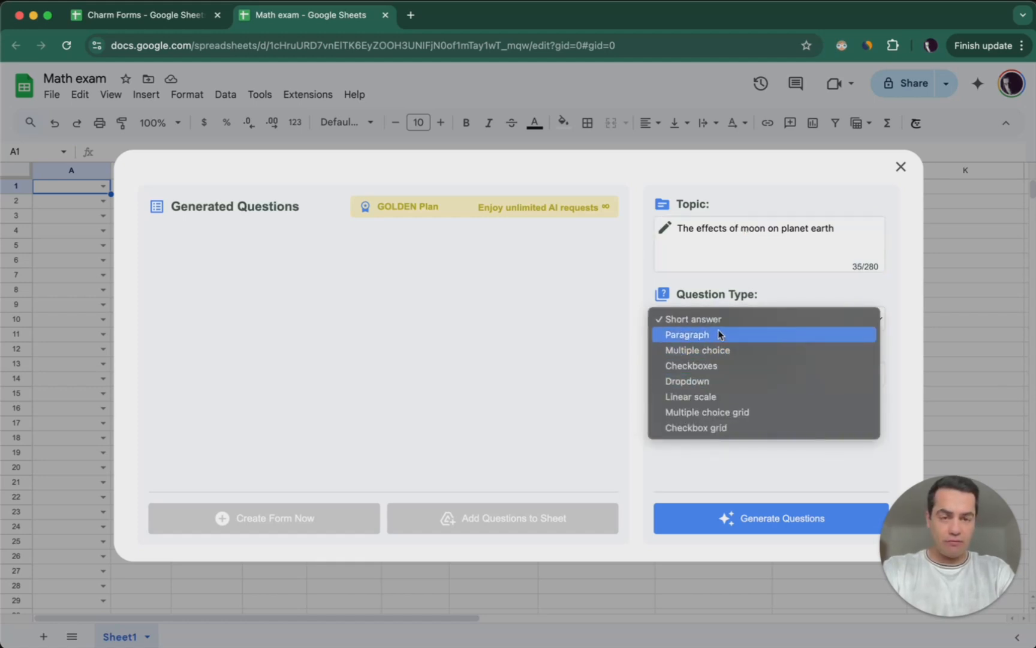
{"action": "left_click", "coordinate": [715, 335]}
{"action": "left_click", "coordinate": [696, 373]}
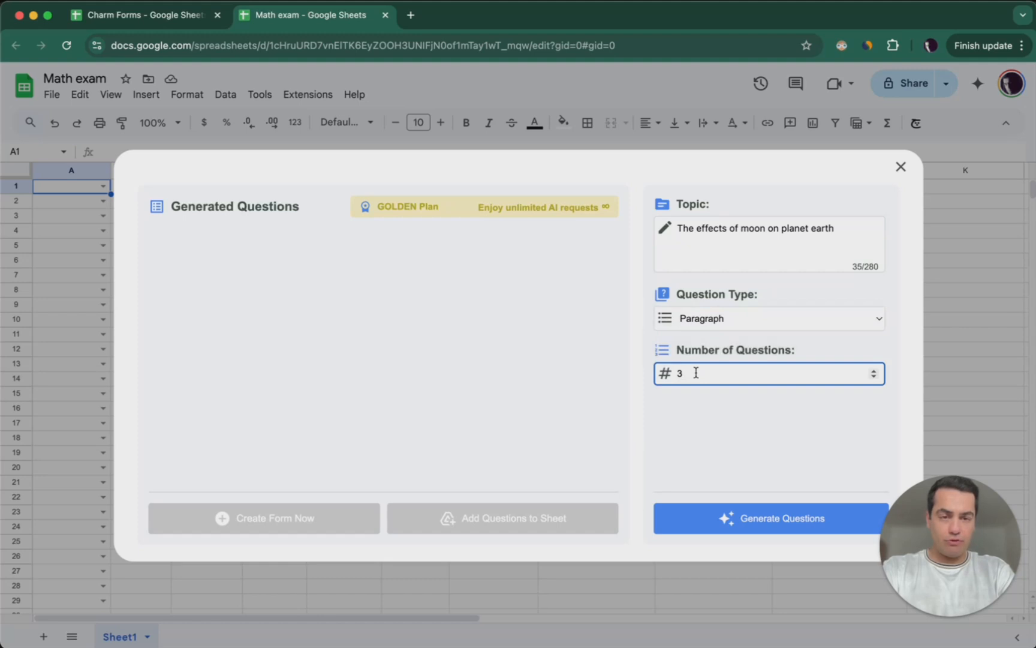
{"action": "left_click", "coordinate": [726, 517]}
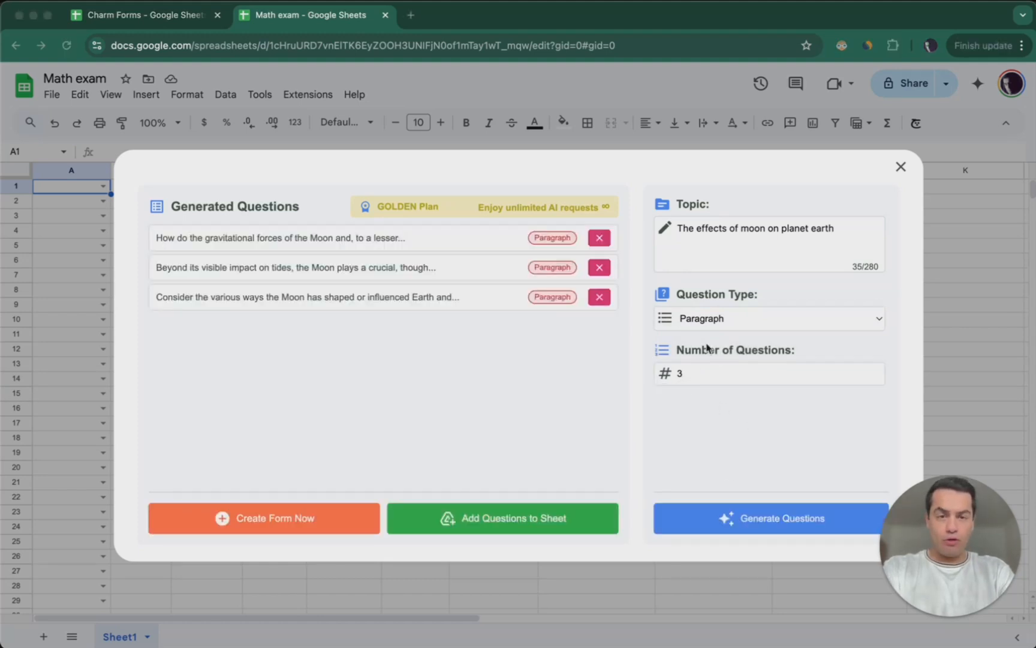
Step: Switch the question type to Multiple choice grid and generate 5 more questions on the moon topic
{"action": "left_click", "coordinate": [729, 318]}
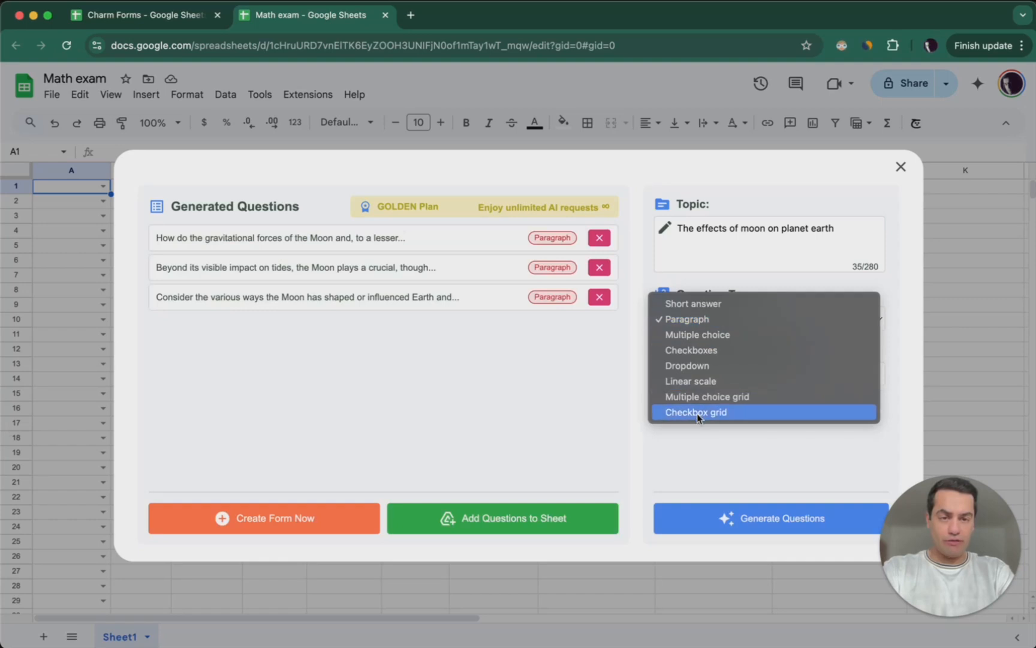
{"action": "left_click", "coordinate": [679, 401]}
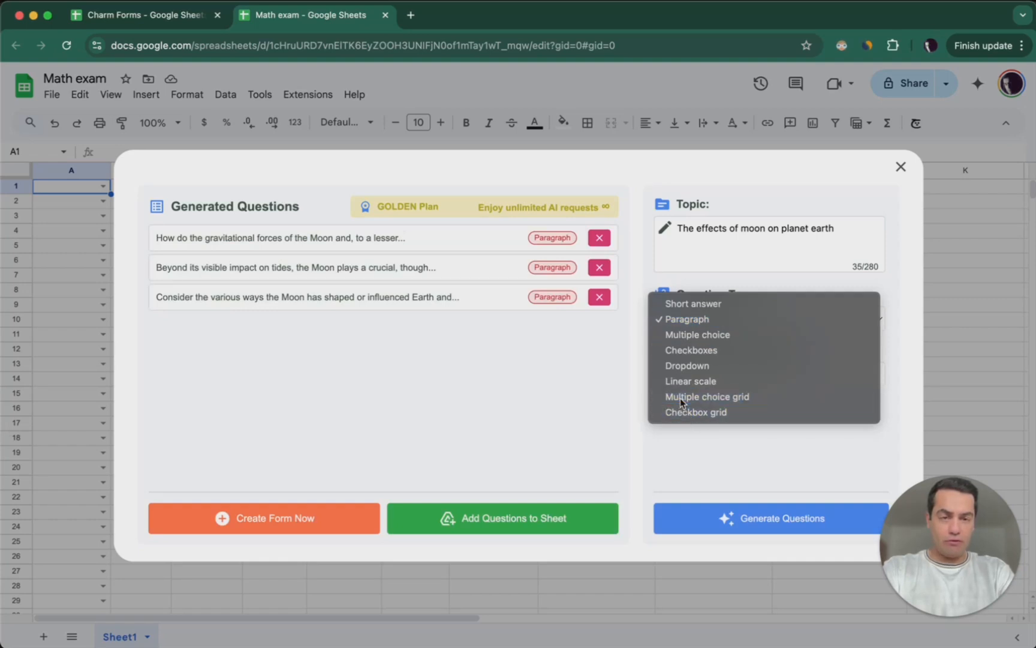
{"action": "left_click", "coordinate": [705, 370]}
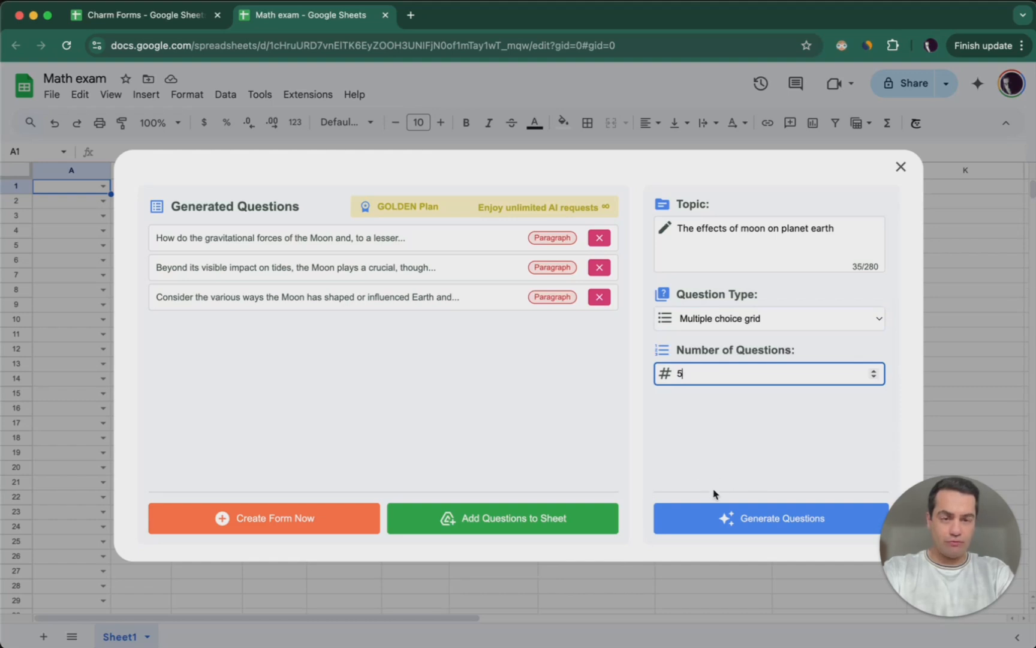
{"action": "left_click", "coordinate": [718, 518]}
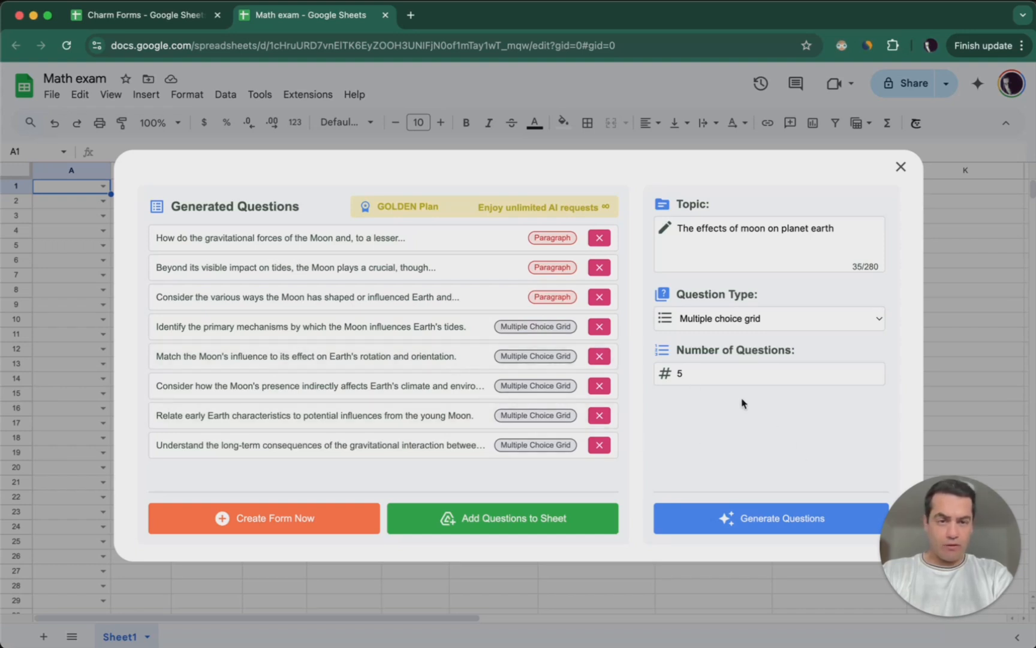
Step: Switch the question type to Dropdown and generate 5 more questions on the moon topic
{"action": "left_click", "coordinate": [742, 320]}
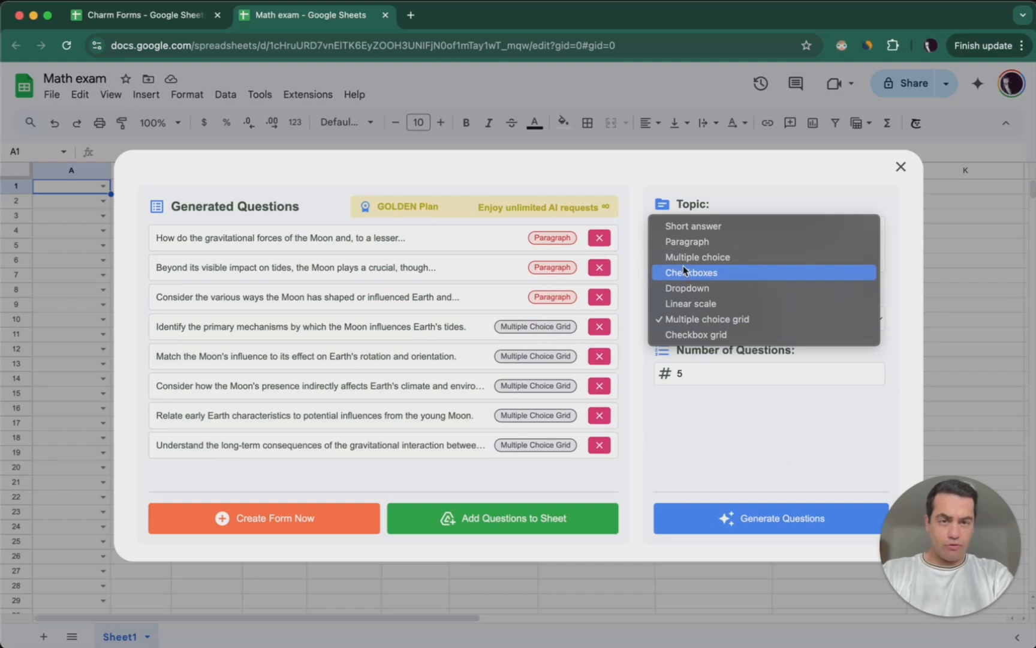
{"action": "left_click", "coordinate": [704, 289]}
{"action": "left_click", "coordinate": [739, 517]}
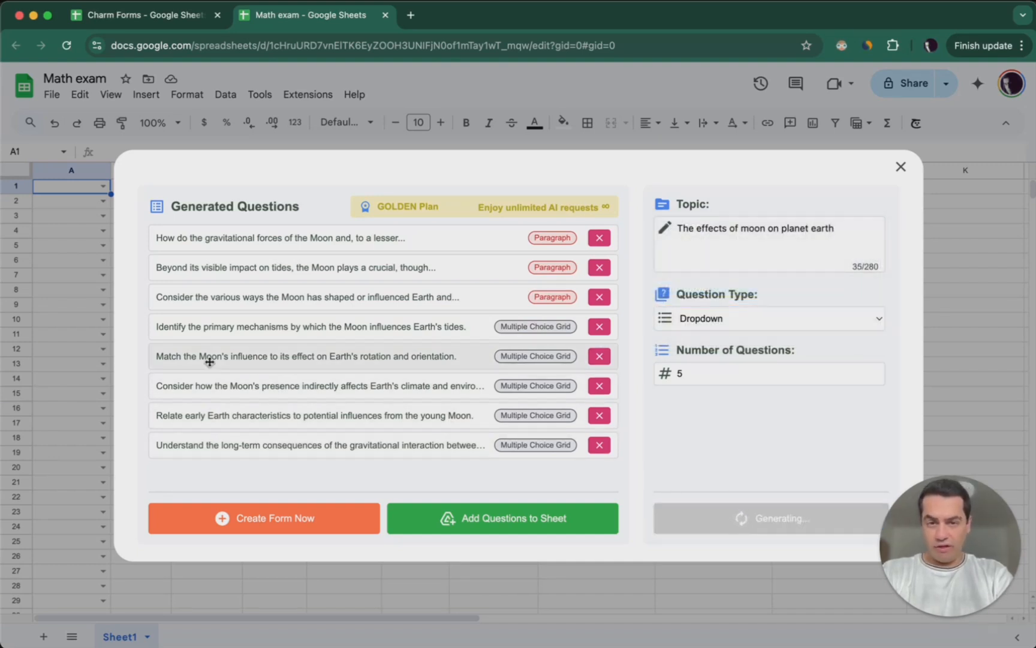
Step: Move the "Consider how the Moon's presence" grid question to second place and the "Beyond its visible impact" paragraph question after the rotation one
{"action": "left_click_drag", "start_coordinate": [297, 385], "coordinate": [300, 267]}
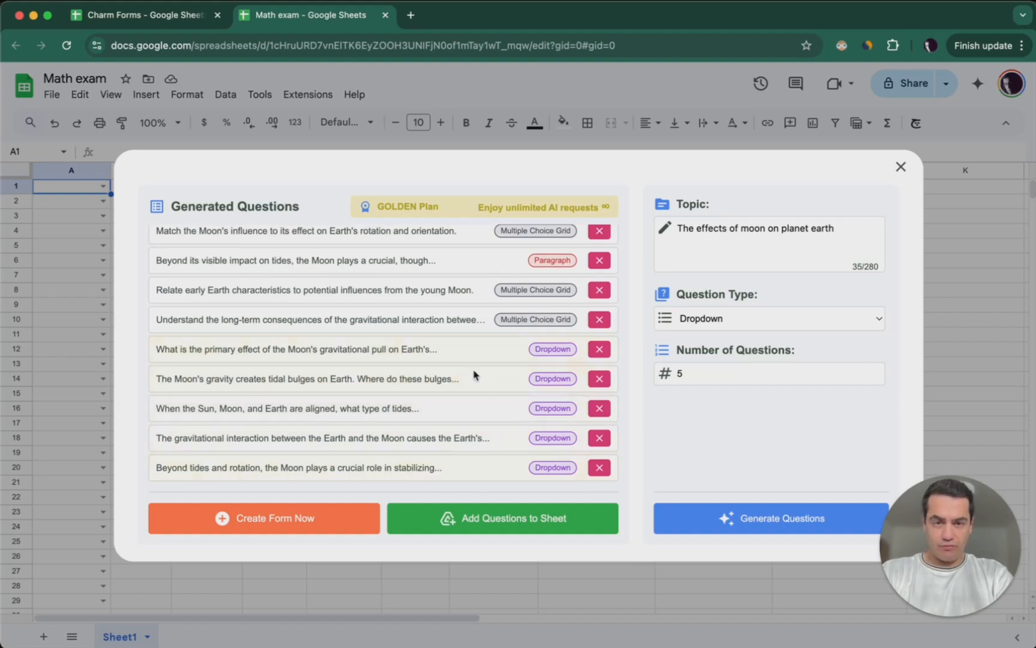
{"action": "scroll", "coordinate": [474, 375], "scroll_direction": "up", "scroll_amount": 5}
{"action": "scroll", "coordinate": [453, 338], "scroll_direction": "down", "scroll_amount": 5}
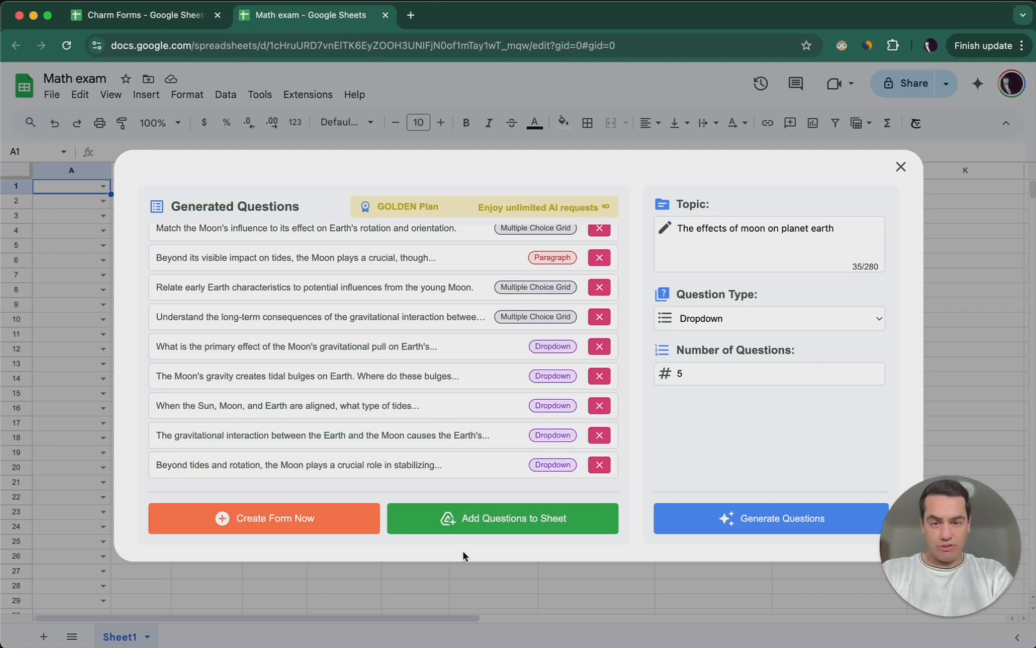
Step: Add all generated moon questions to the sheet, close the question generator, and look through the new question rows
{"action": "left_click", "coordinate": [479, 520]}
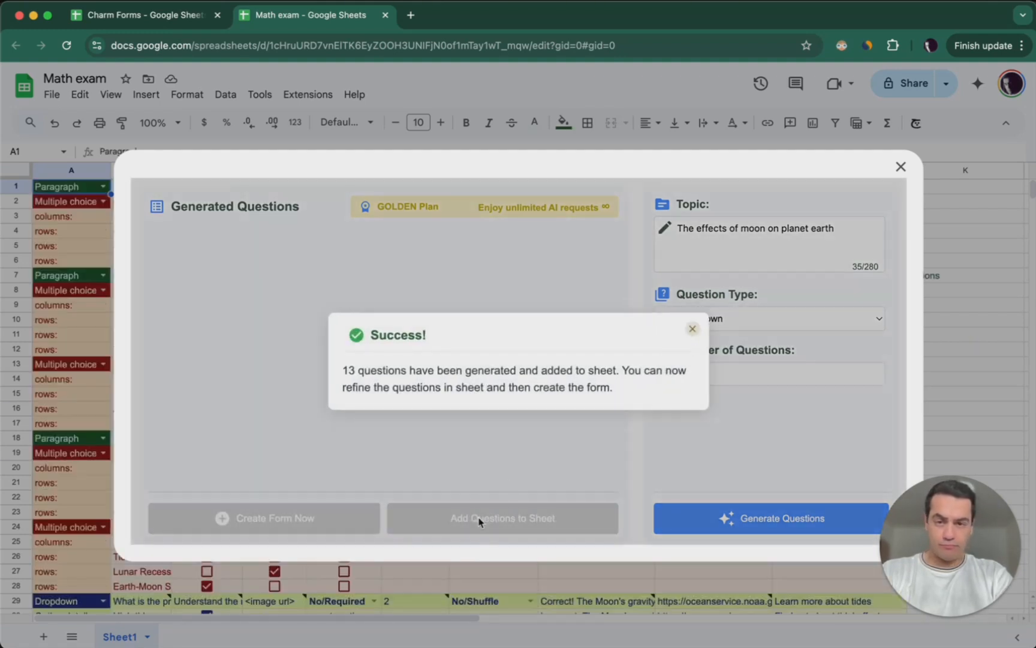
{"action": "left_click", "coordinate": [689, 330]}
{"action": "left_click", "coordinate": [901, 166]}
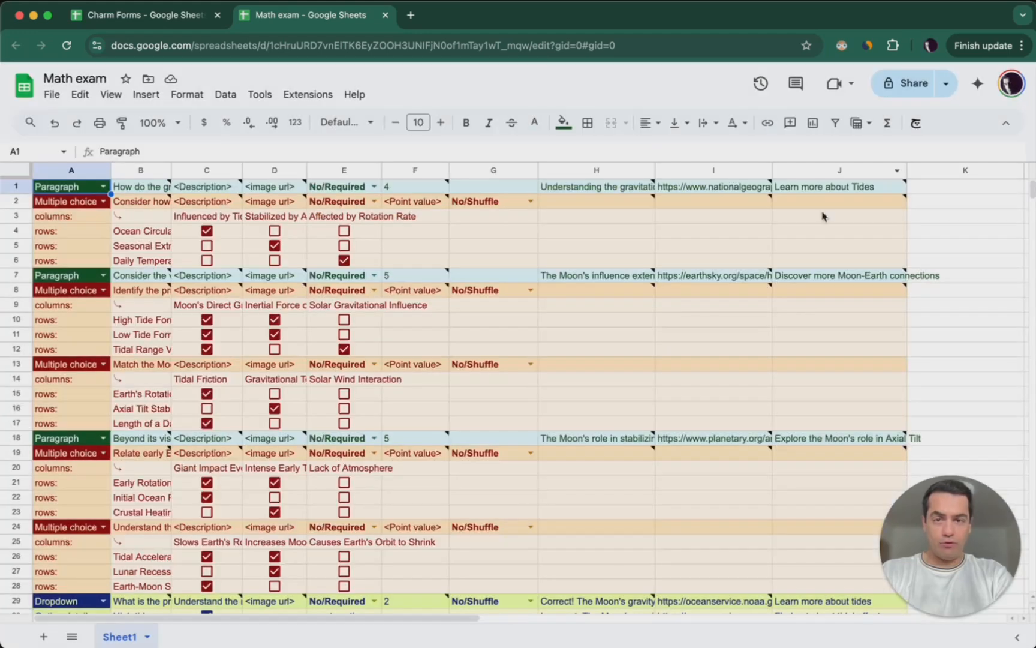
{"action": "scroll", "coordinate": [301, 326], "scroll_direction": "down", "scroll_amount": 5}
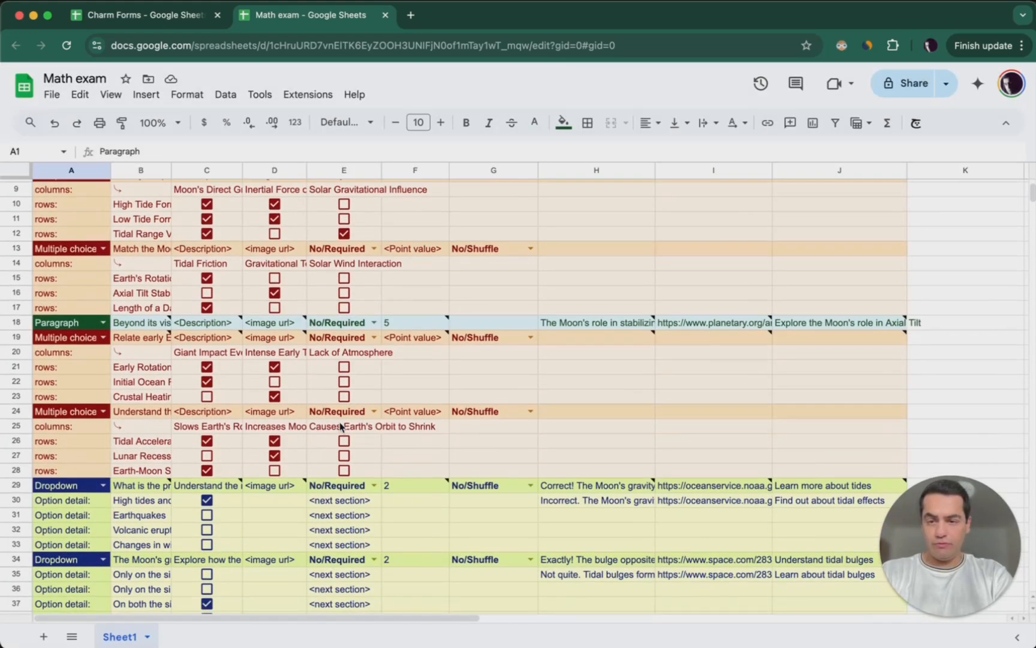
{"action": "scroll", "coordinate": [340, 426], "scroll_direction": "down", "scroll_amount": 6}
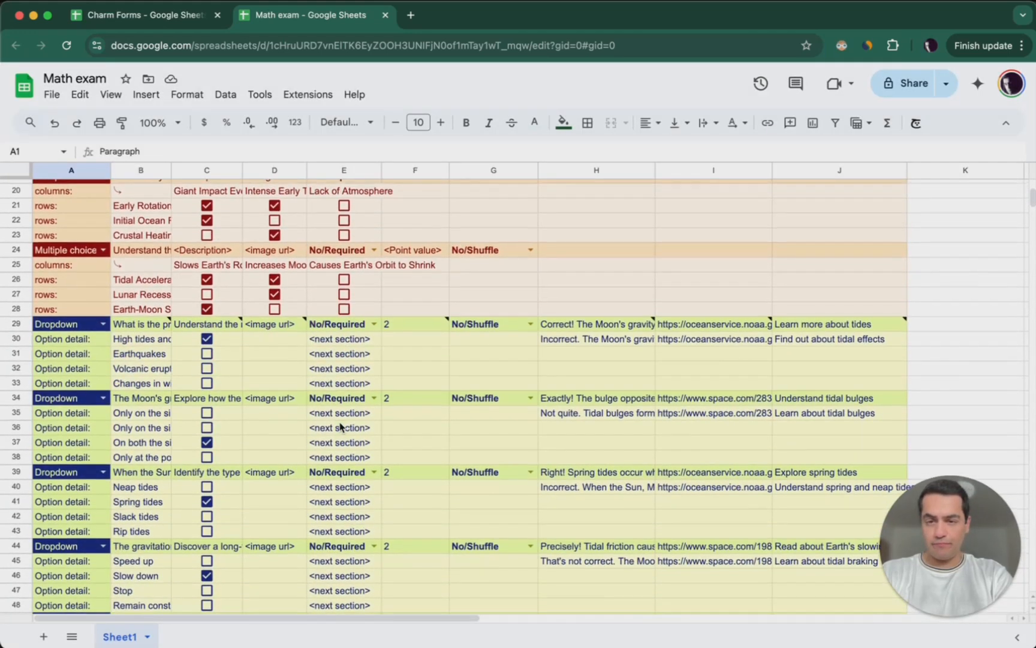
{"action": "scroll", "coordinate": [340, 426], "scroll_direction": "up", "scroll_amount": 10}
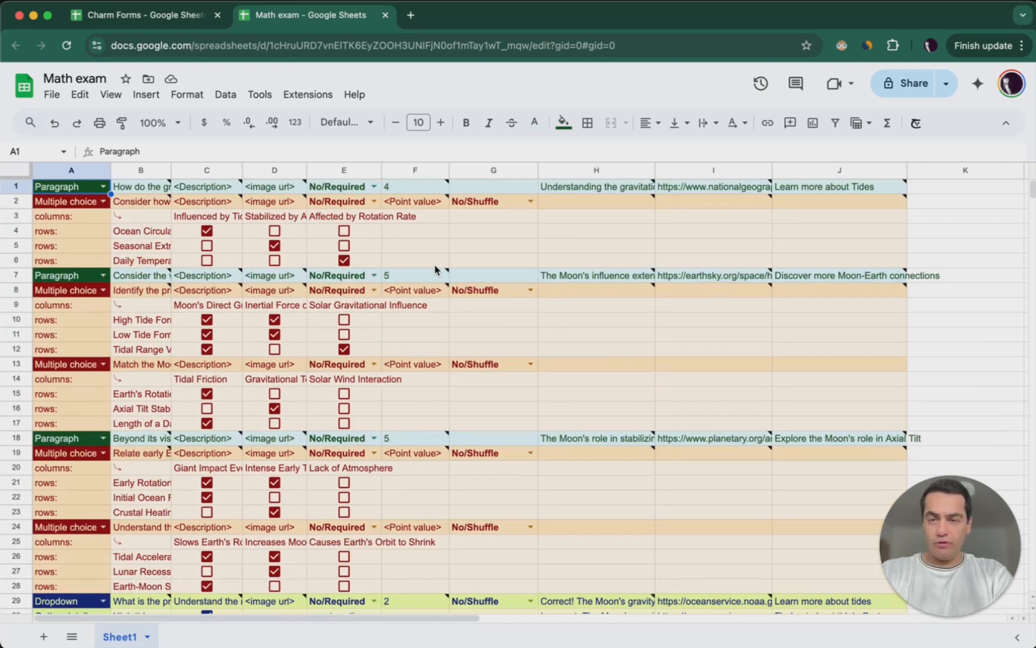
{"action": "left_click", "coordinate": [438, 247]}
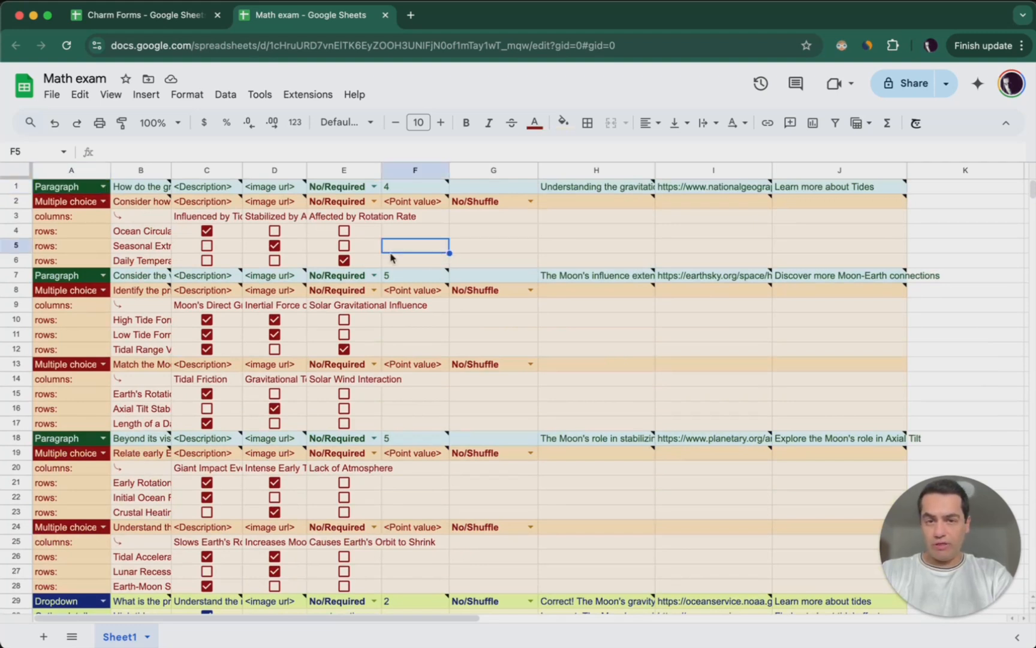
{"action": "mouse_move", "coordinate": [301, 275]}
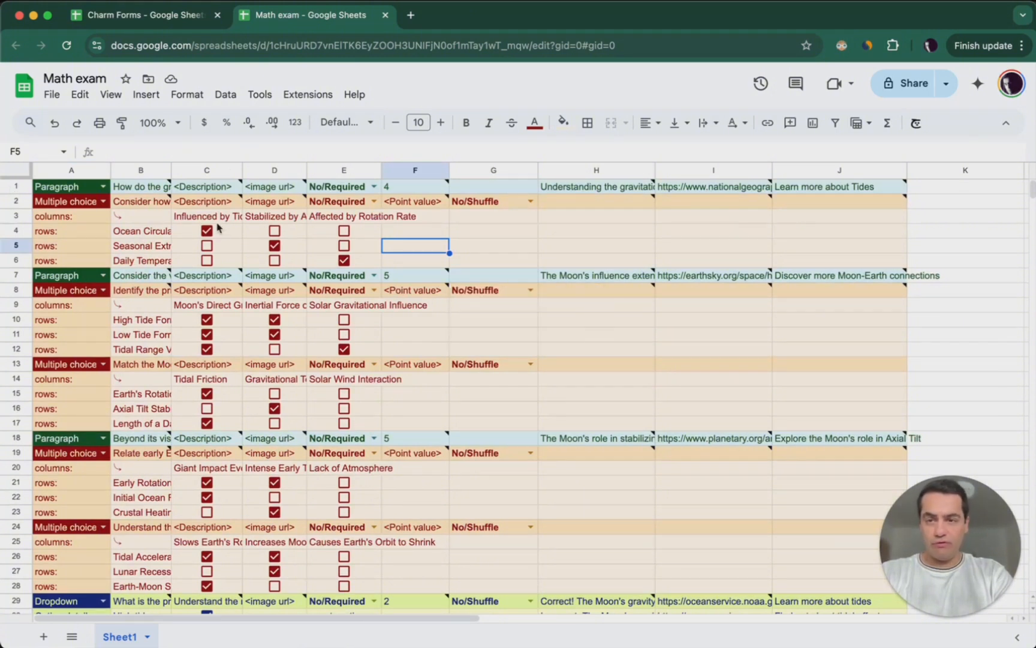
Step: Insert a row above the first question and set its item type to Image
{"action": "left_click", "coordinate": [7, 185]}
{"action": "right_click", "coordinate": [14, 185]}
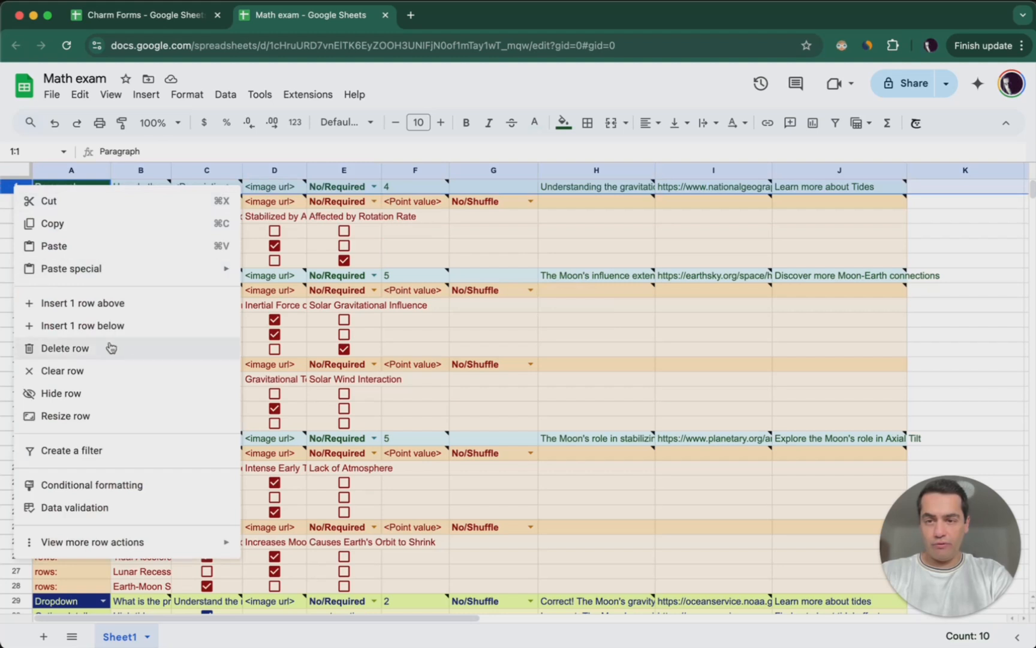
{"action": "left_click", "coordinate": [112, 302]}
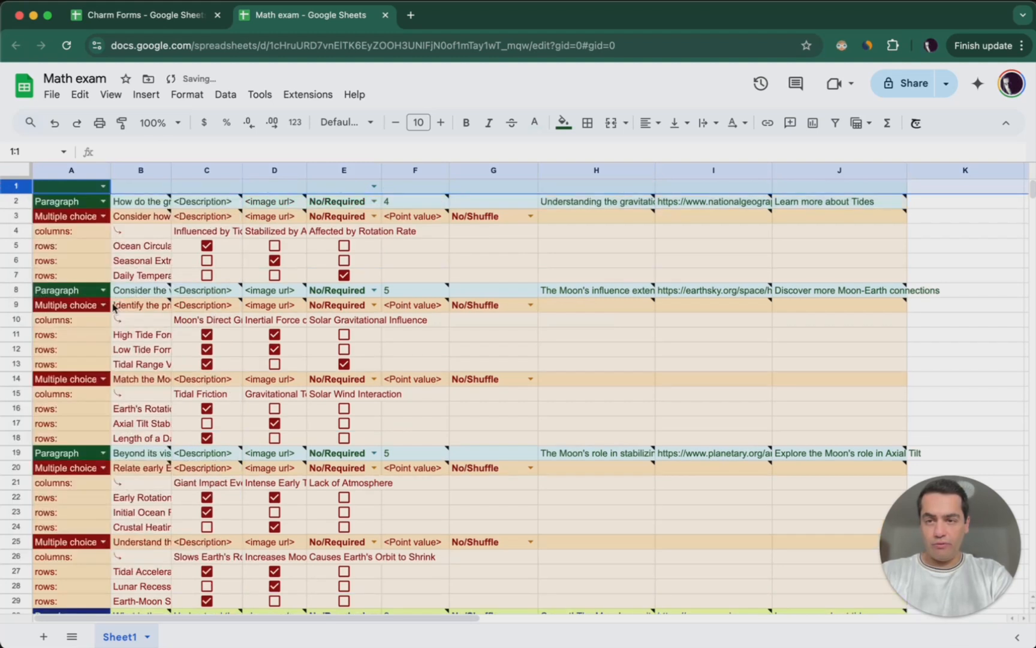
{"action": "left_click", "coordinate": [104, 186]}
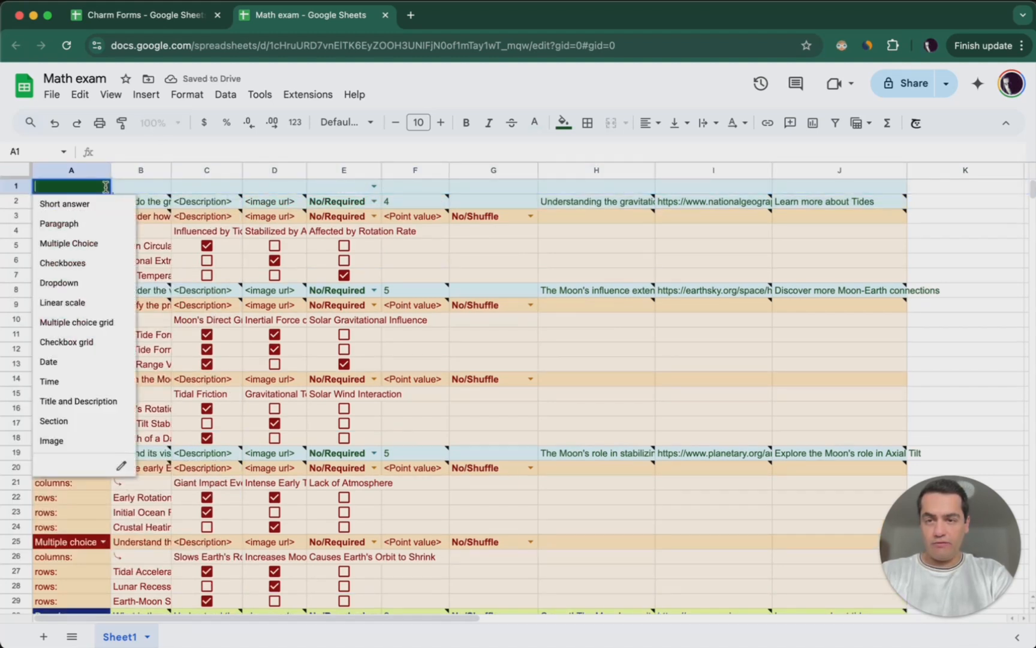
{"action": "left_click", "coordinate": [74, 443]}
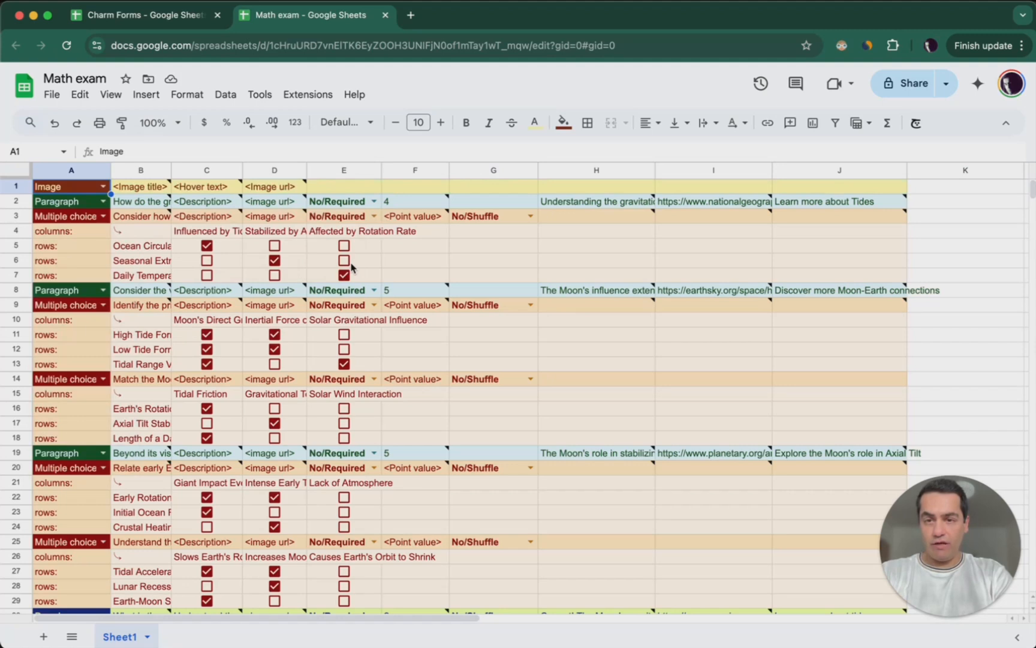
Step: Run a Google image search for "moon and earth" in a new browser tab to find a picture for the image row
{"action": "left_click", "coordinate": [281, 188]}
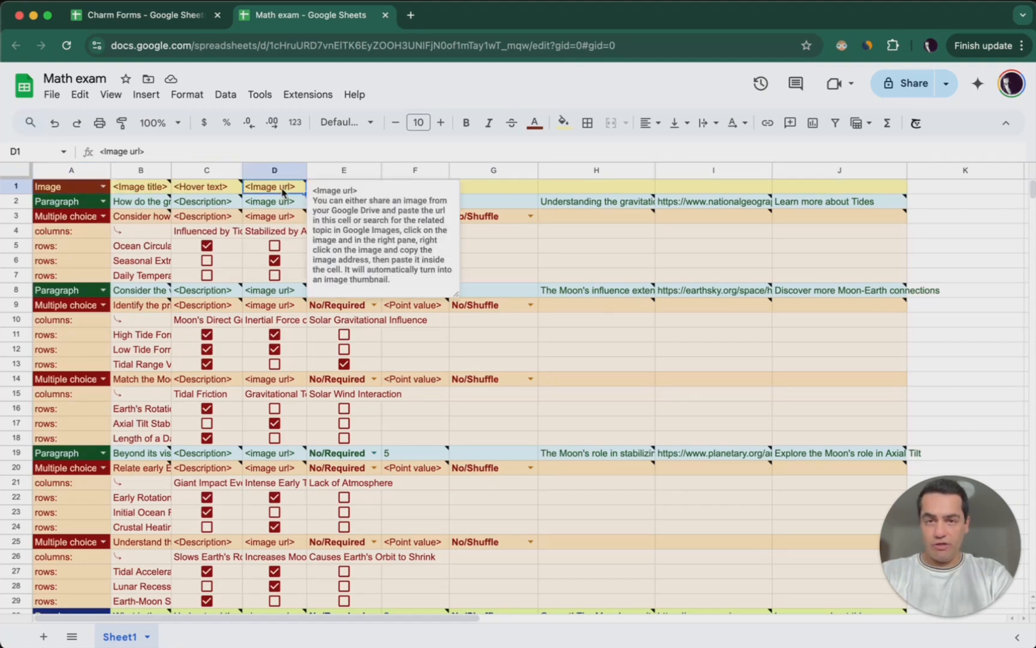
{"action": "left_click", "coordinate": [410, 16]}
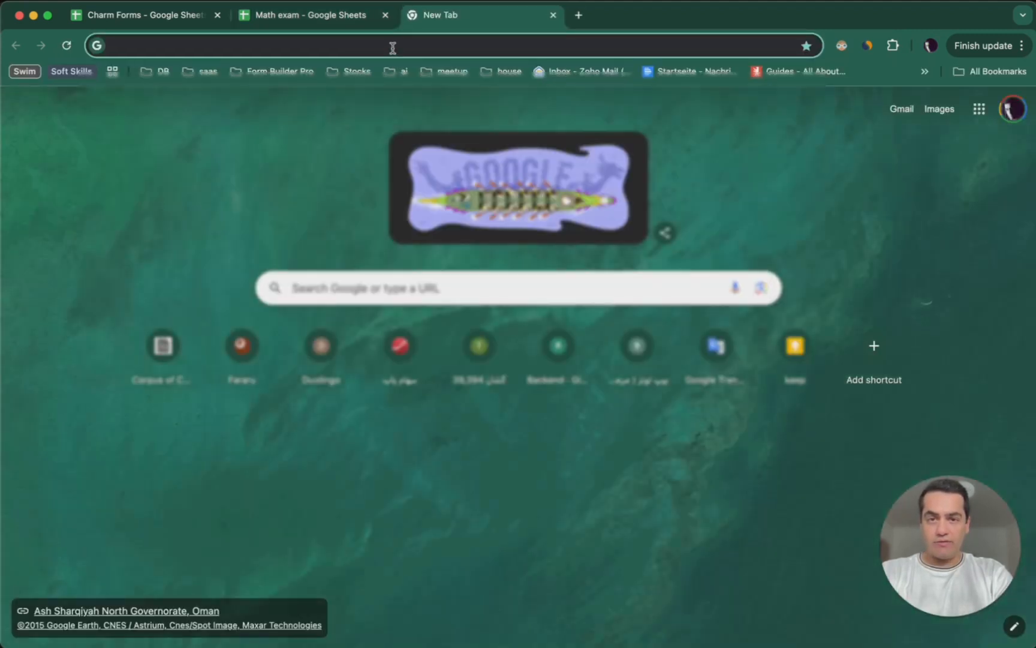
{"action": "left_click", "coordinate": [391, 46]}
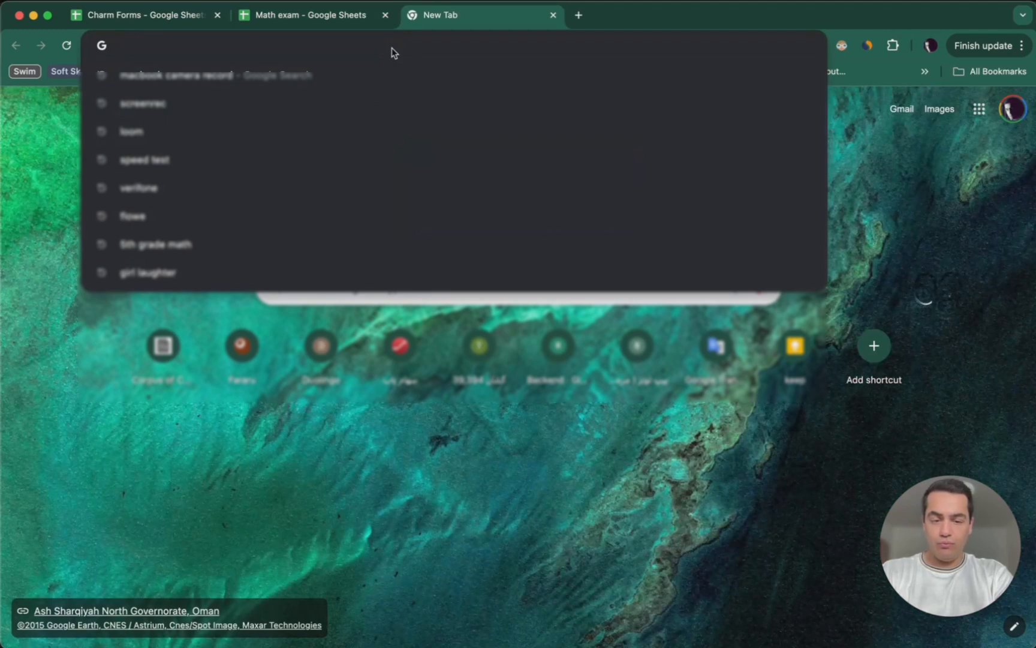
{"action": "type", "text": "moon and ea"}
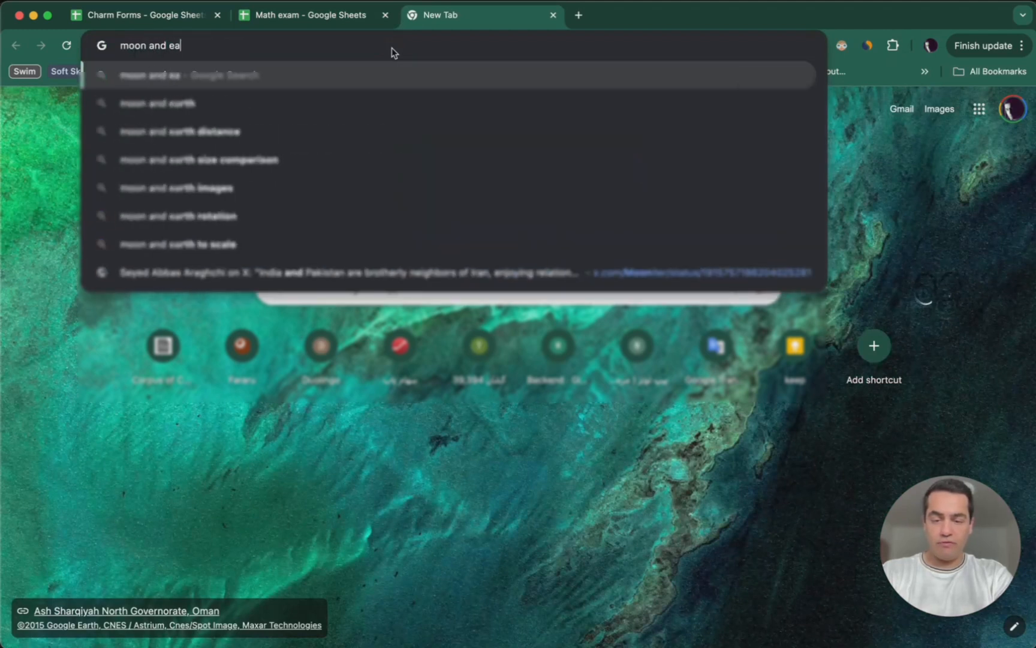
{"action": "type", "text": "rth"}
{"action": "key", "text": "Return"}
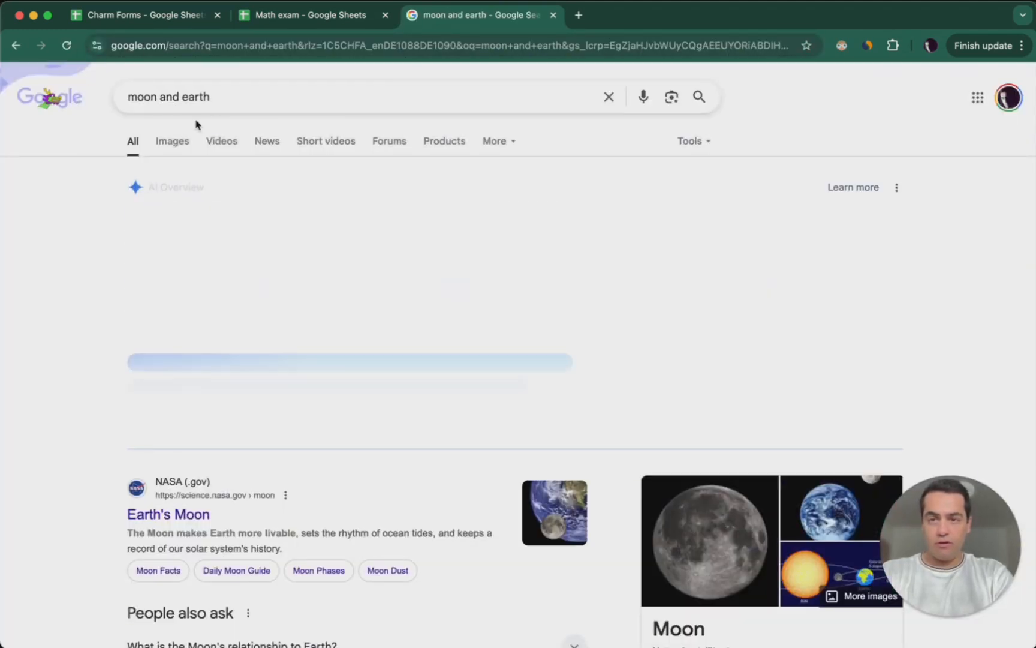
{"action": "left_click", "coordinate": [170, 142]}
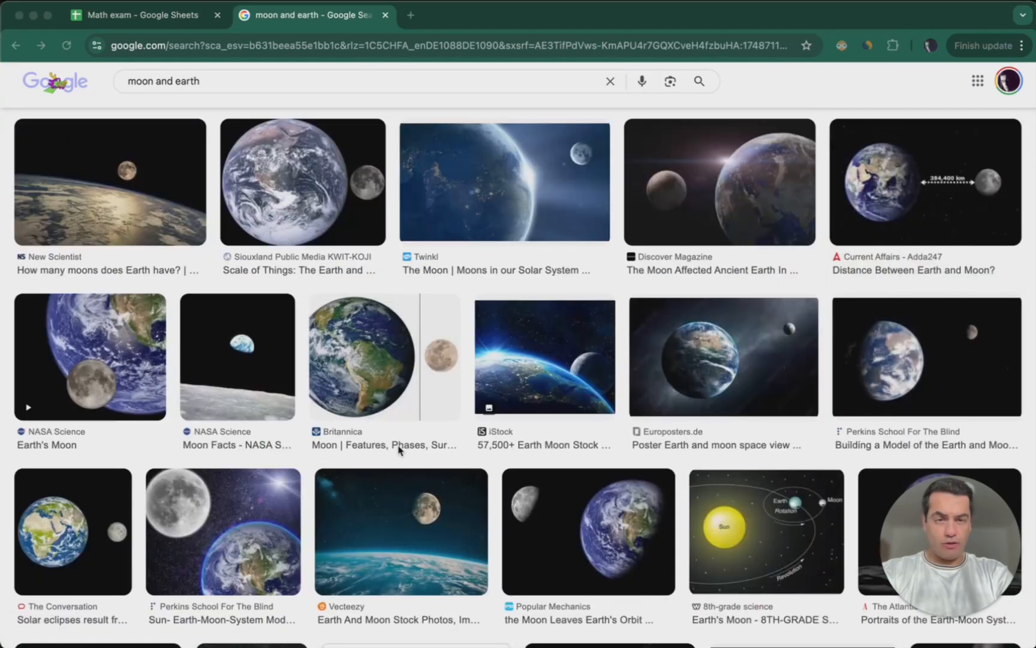
Step: Open the New Scientist picture of the moon above Earth and copy its image address
{"action": "left_click", "coordinate": [92, 184]}
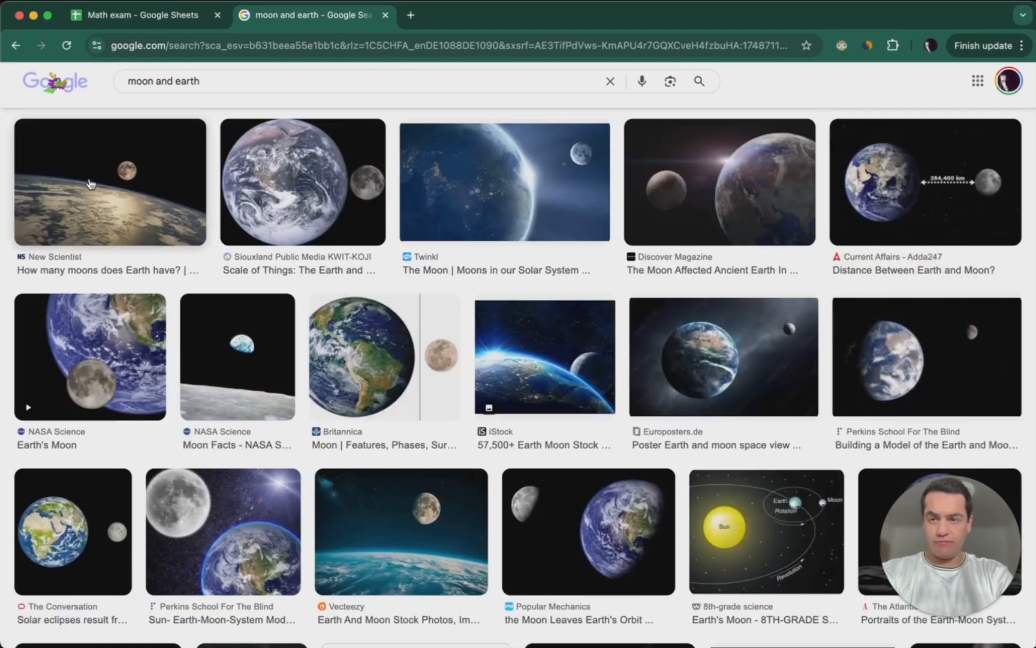
{"action": "right_click", "coordinate": [679, 200]}
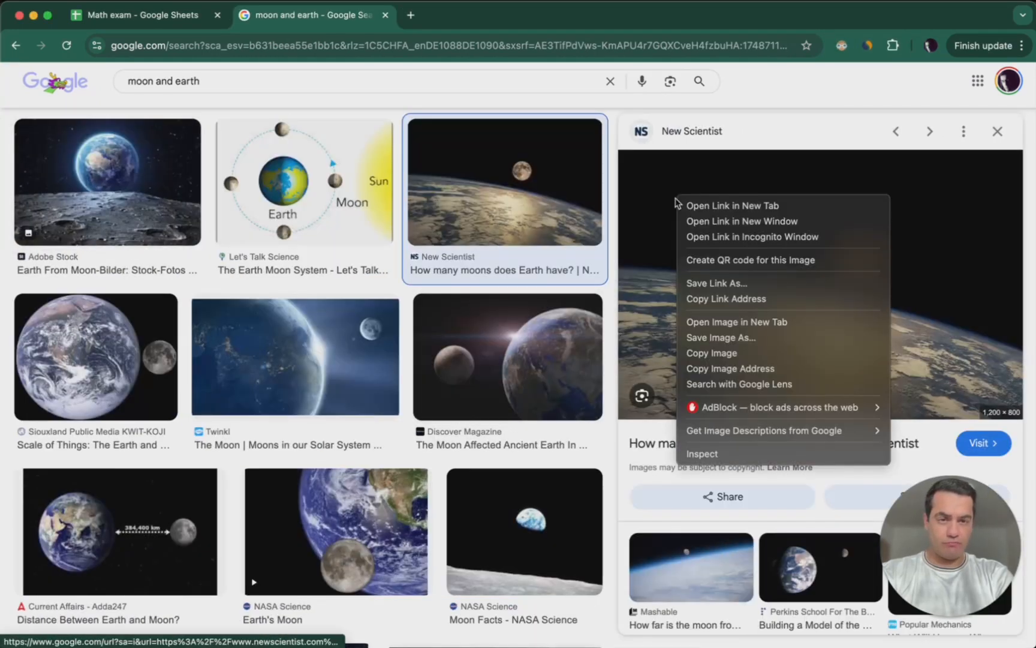
{"action": "left_click", "coordinate": [787, 370]}
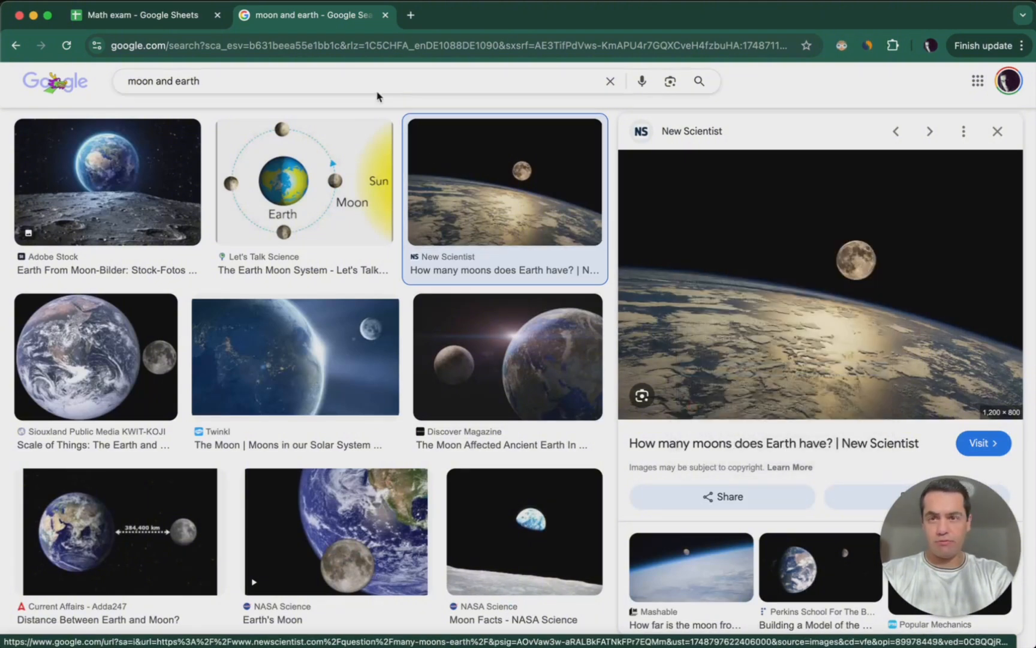
Step: Return to the Math exam sheet and paste the copied image address into the image row's URL cell, D1
{"action": "left_click", "coordinate": [160, 20]}
{"action": "mouse_move", "coordinate": [402, 305]}
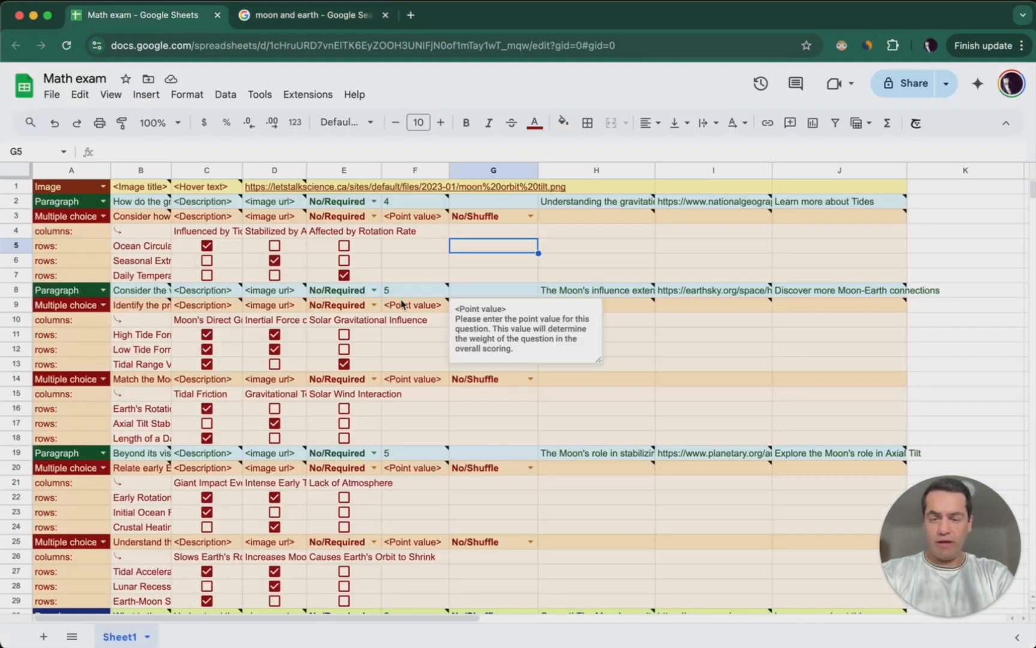
{"action": "left_click", "coordinate": [273, 186]}
{"action": "right_click", "coordinate": [273, 186]}
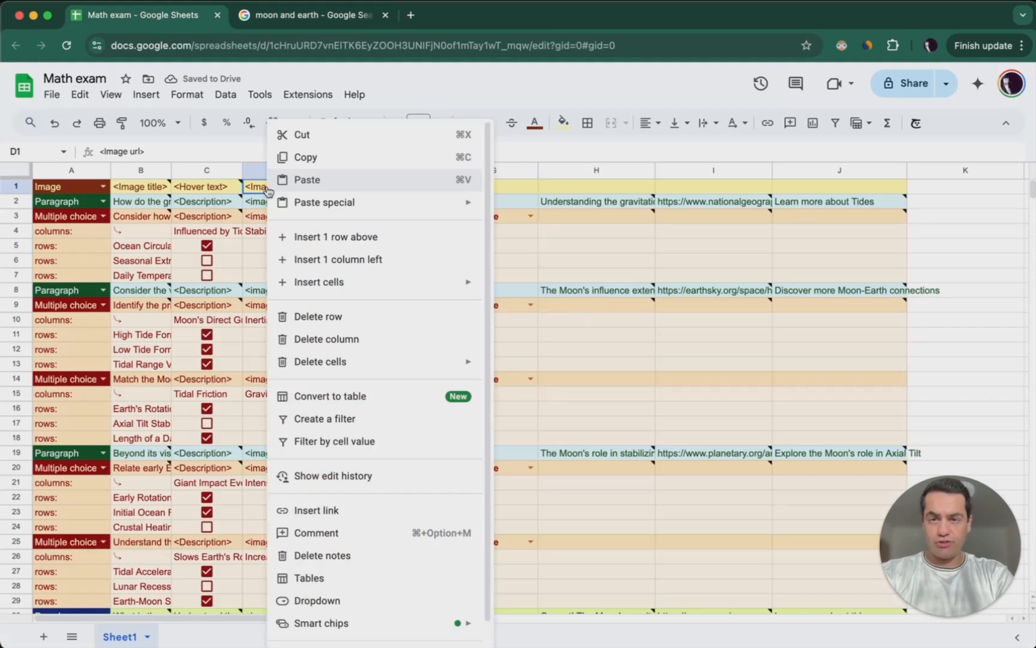
{"action": "left_click", "coordinate": [306, 180]}
{"action": "left_click", "coordinate": [297, 260]}
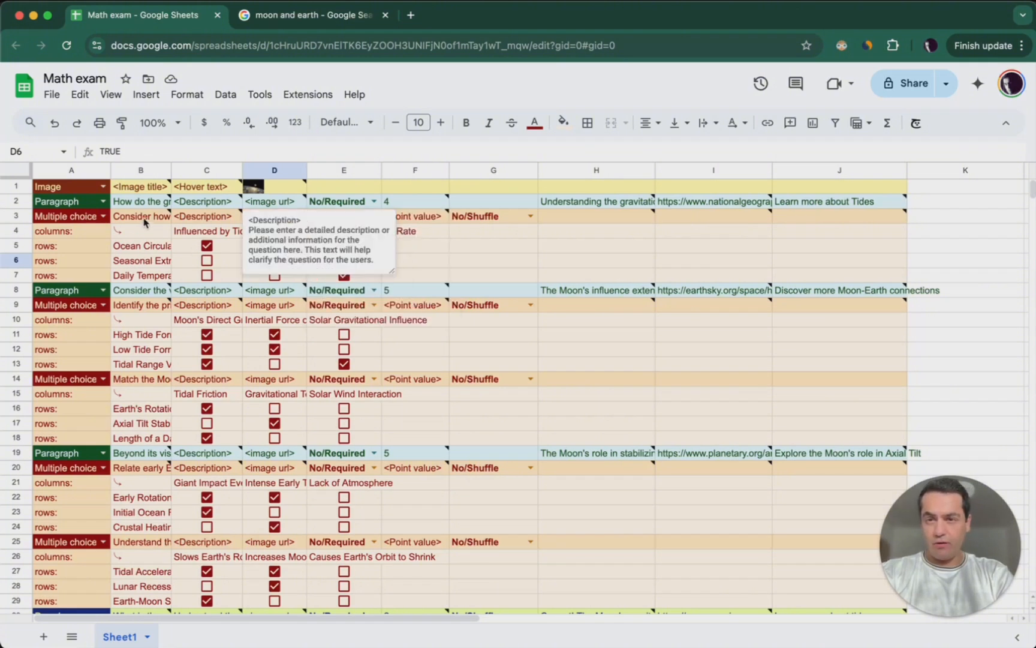
Step: Set the image row's hover text in C1 to "Moon"
{"action": "left_click", "coordinate": [138, 190]}
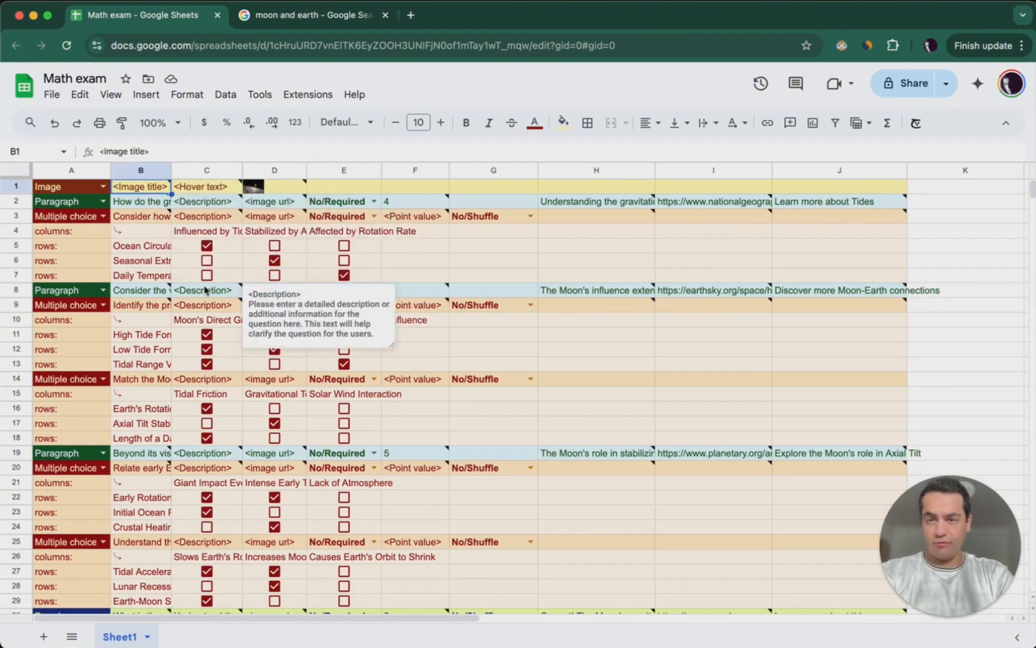
{"action": "left_click", "coordinate": [197, 188]}
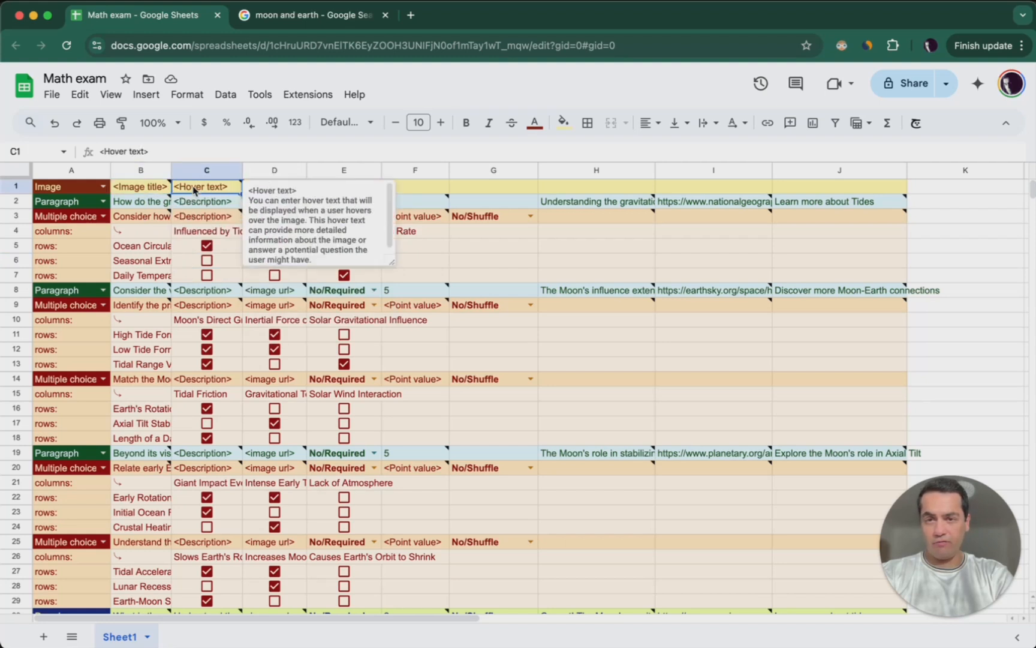
{"action": "key", "text": "super+v"}
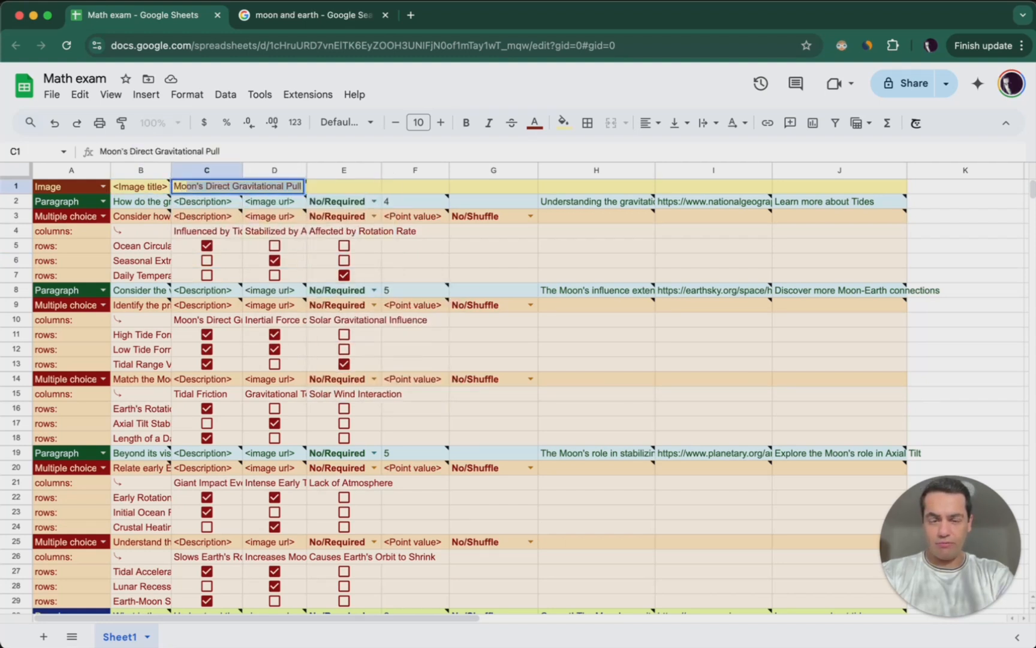
{"action": "type", "text": "on"}
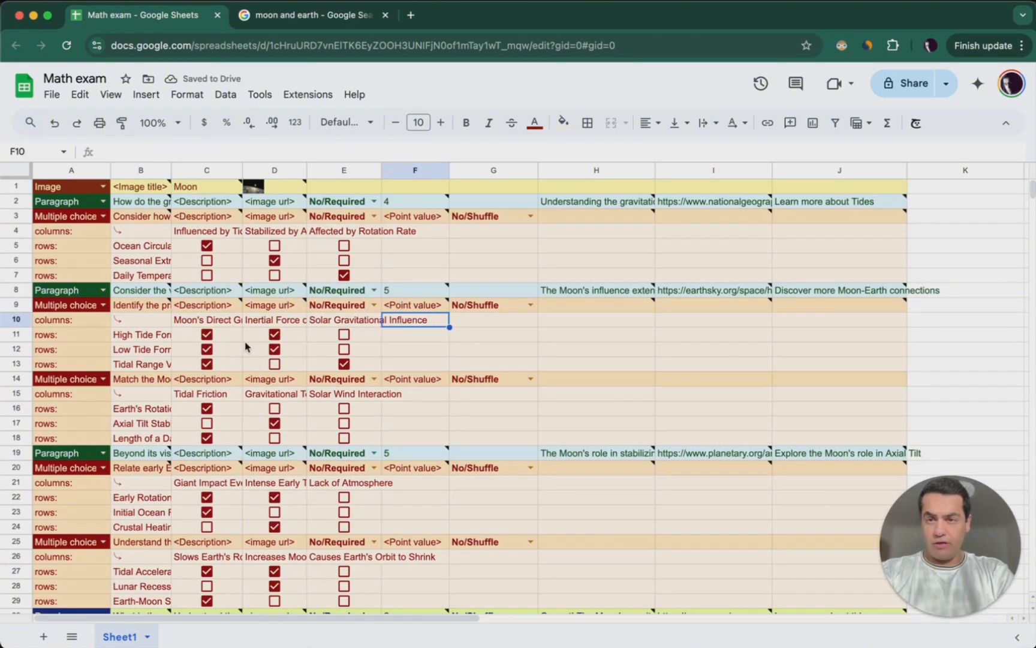
{"action": "left_click", "coordinate": [237, 281]}
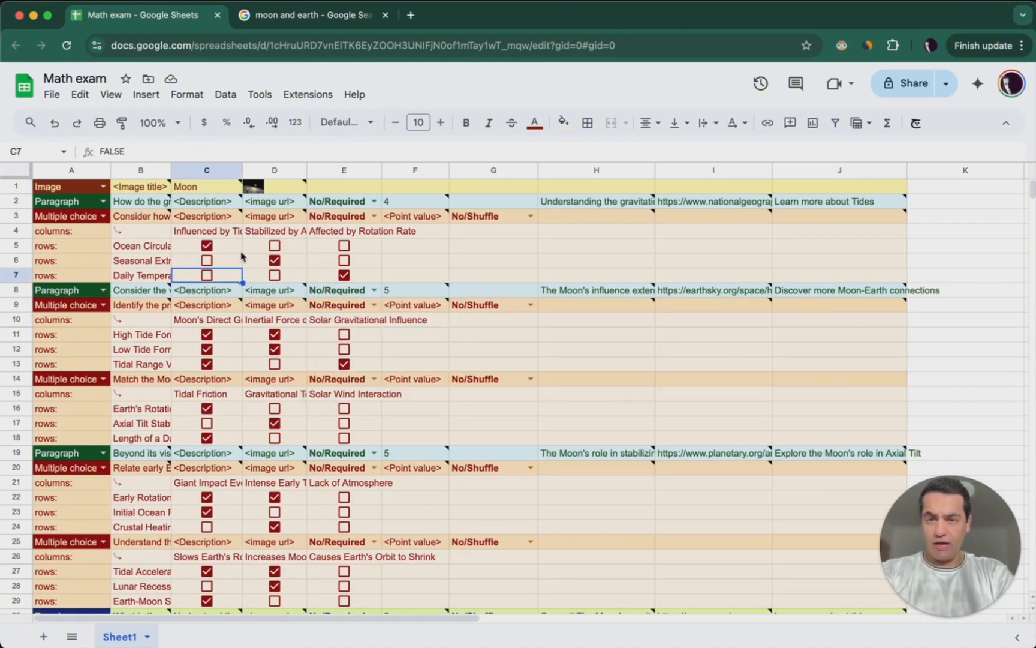
Step: Copy the image address of the Discover Magazine moon and Earth picture from the image search, for row 3's image cell
{"action": "mouse_move", "coordinate": [228, 313]}
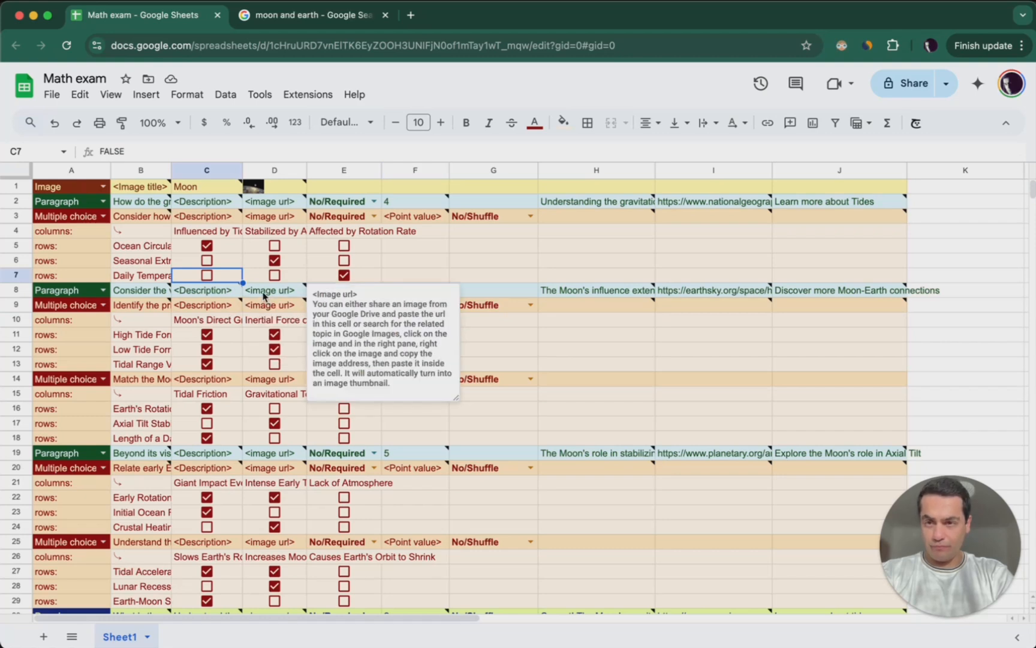
{"action": "left_click", "coordinate": [89, 219]}
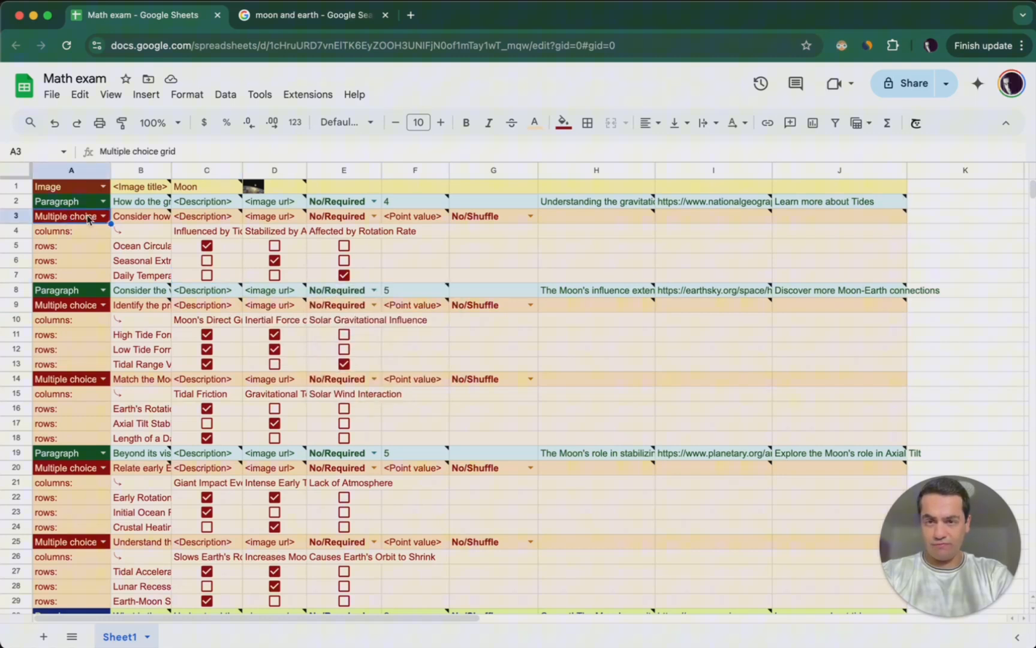
{"action": "left_click", "coordinate": [270, 219]}
{"action": "left_click", "coordinate": [314, 18]}
{"action": "scroll", "coordinate": [449, 300], "scroll_direction": "down", "scroll_amount": 2}
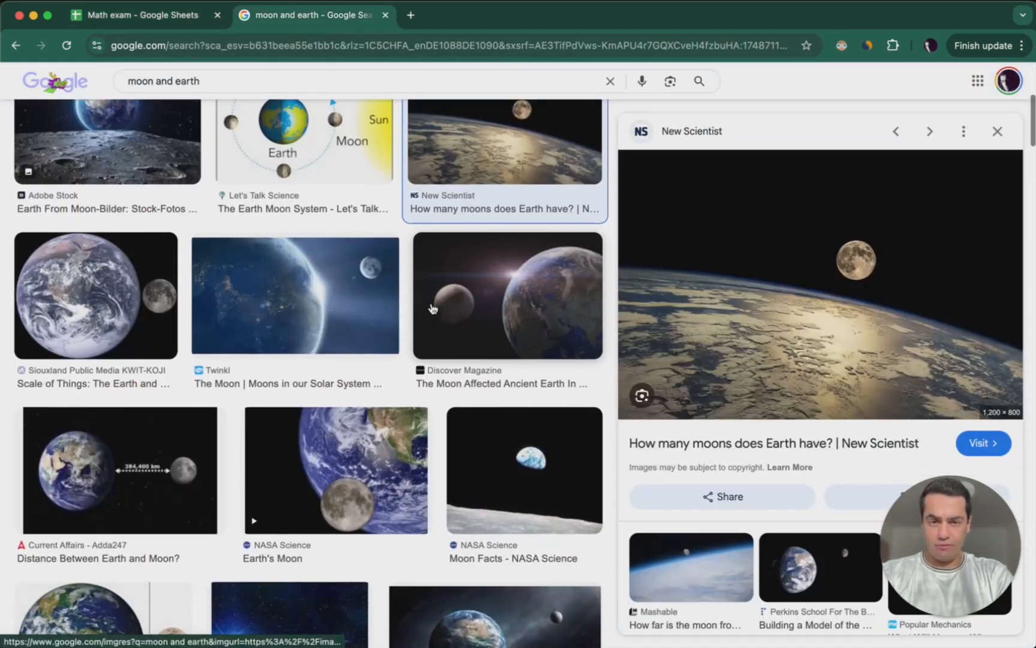
{"action": "left_click", "coordinate": [454, 295]}
{"action": "right_click", "coordinate": [732, 216]}
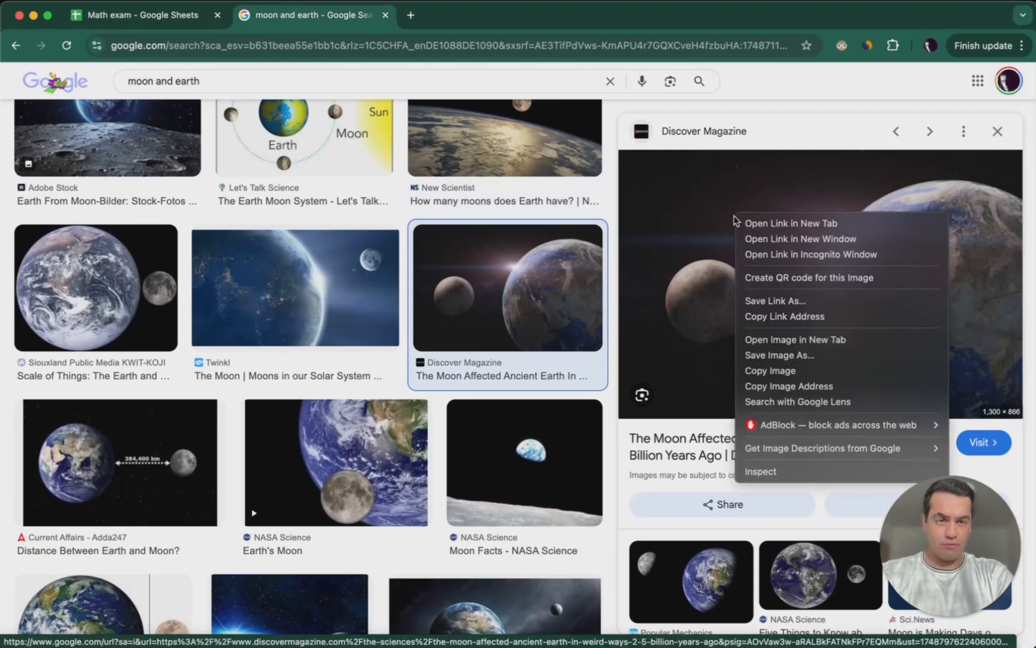
{"action": "left_click", "coordinate": [783, 387]}
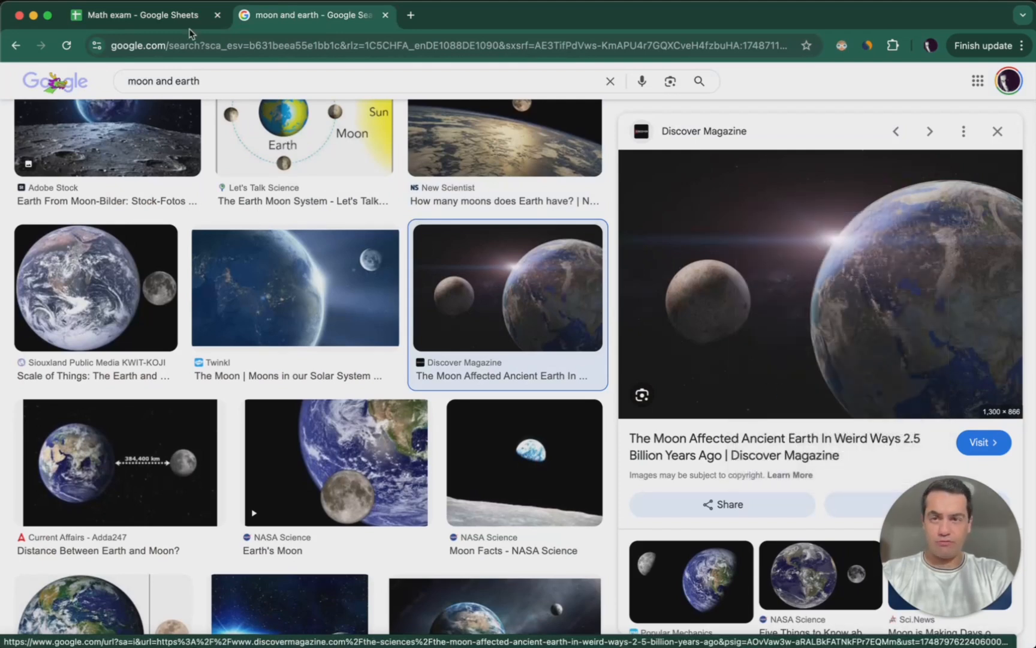
Step: Return to the Math exam sheet and paste the copied image address into the multiple choice grid question's image URL cell, D3
{"action": "left_click", "coordinate": [152, 16]}
{"action": "right_click", "coordinate": [274, 223]}
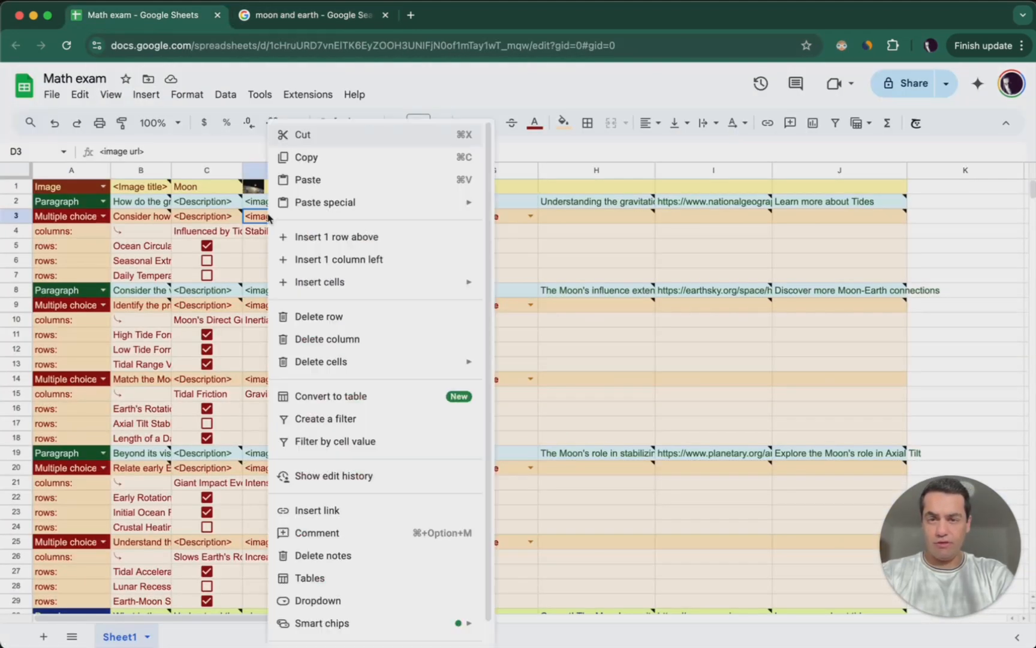
{"action": "left_click", "coordinate": [309, 180]}
{"action": "left_click", "coordinate": [205, 354]}
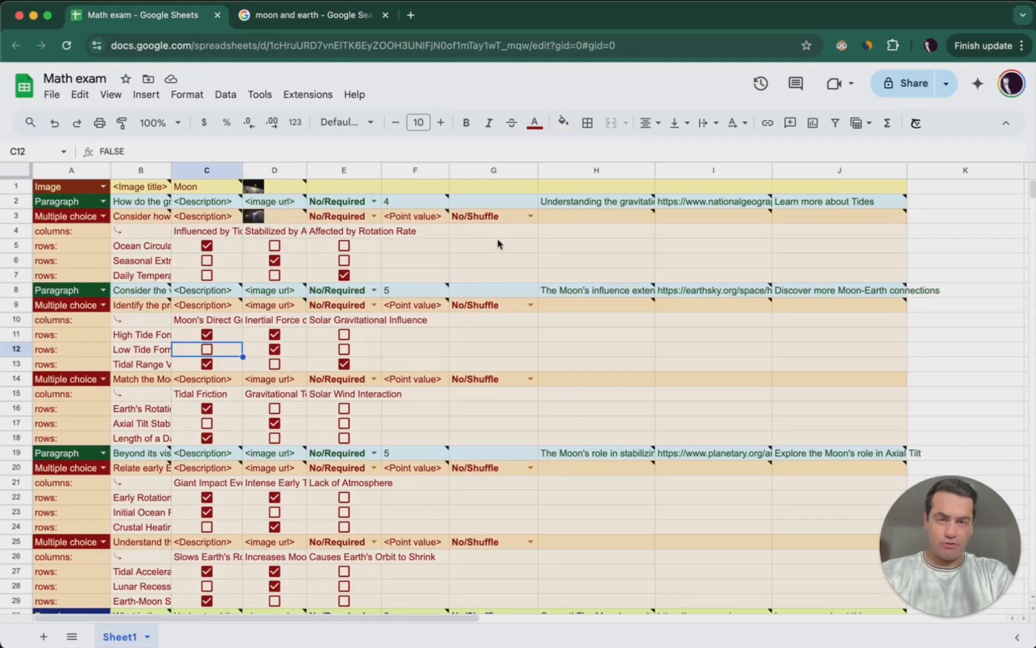
Step: Set the shuffle option of the multiple choice grid question in row 3 to Yes/Shuffle
{"action": "left_click", "coordinate": [530, 217]}
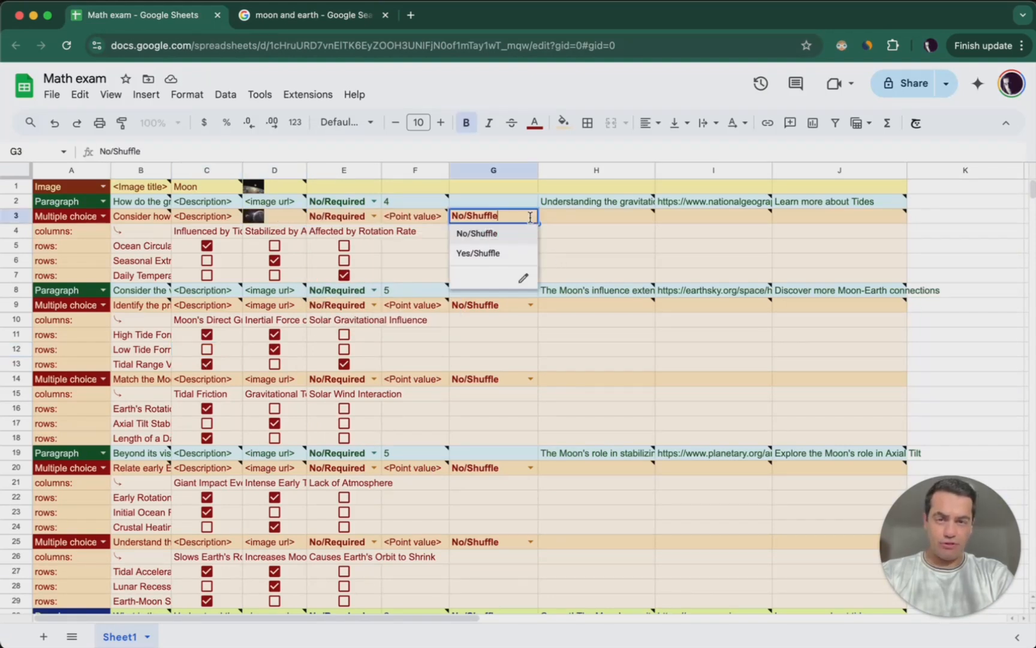
{"action": "left_click", "coordinate": [471, 254]}
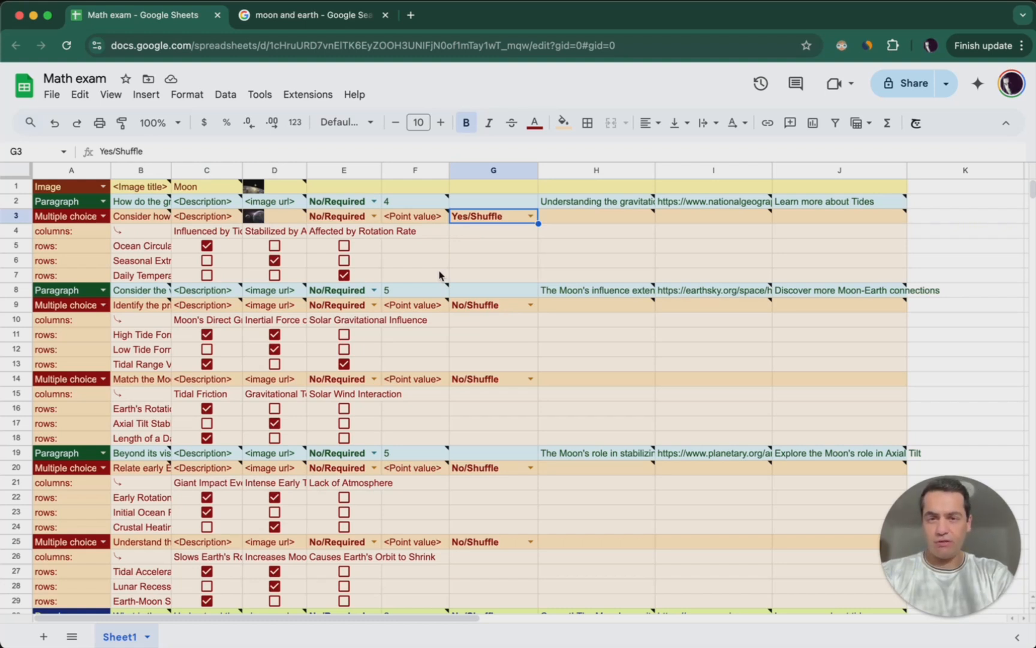
{"action": "mouse_move", "coordinate": [216, 296]}
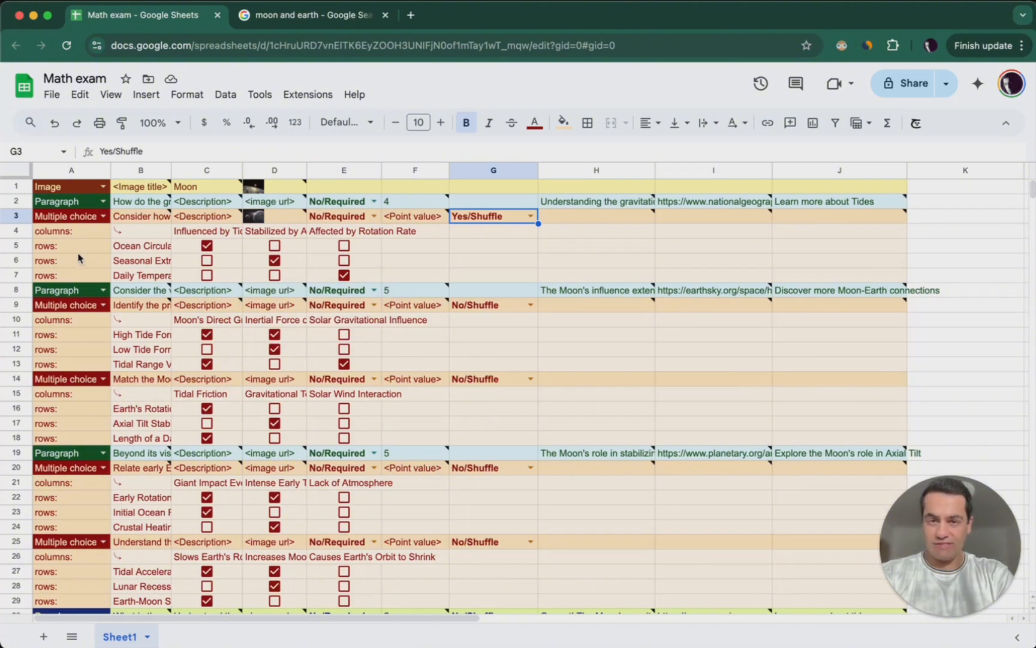
{"action": "scroll", "coordinate": [386, 400], "scroll_direction": "down", "scroll_amount": 1}
{"action": "scroll", "coordinate": [426, 320], "scroll_direction": "up", "scroll_amount": 1}
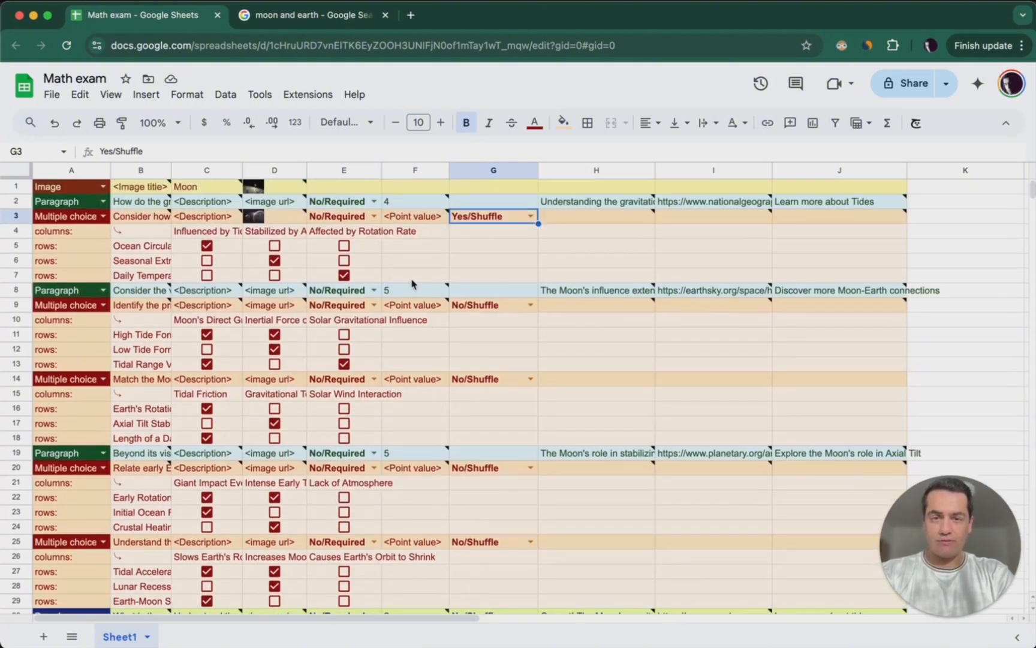
Step: Set the point values of the multiple choice grid questions in rows 3 and 9 to 3 and 6
{"action": "left_click", "coordinate": [406, 217]}
{"action": "type", "text": "3"}
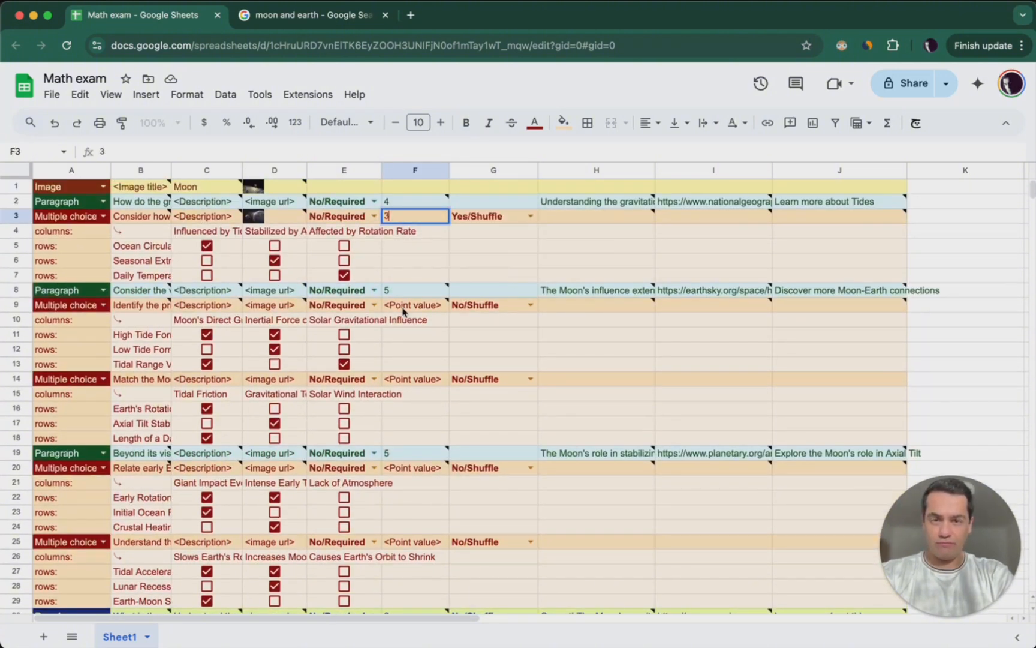
{"action": "left_click", "coordinate": [413, 309]}
{"action": "type", "text": "5"}
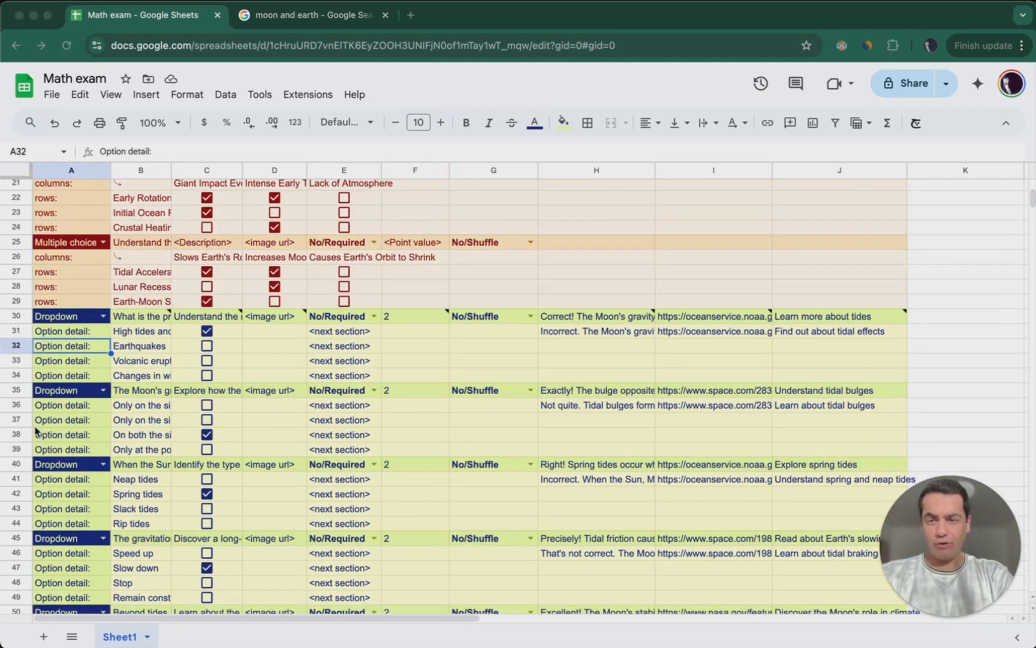
Step: Move the first dropdown question with its options, rows 30 to 34, up to row 19, above the axial tilt paragraph question
{"action": "left_click", "coordinate": [16, 376]}
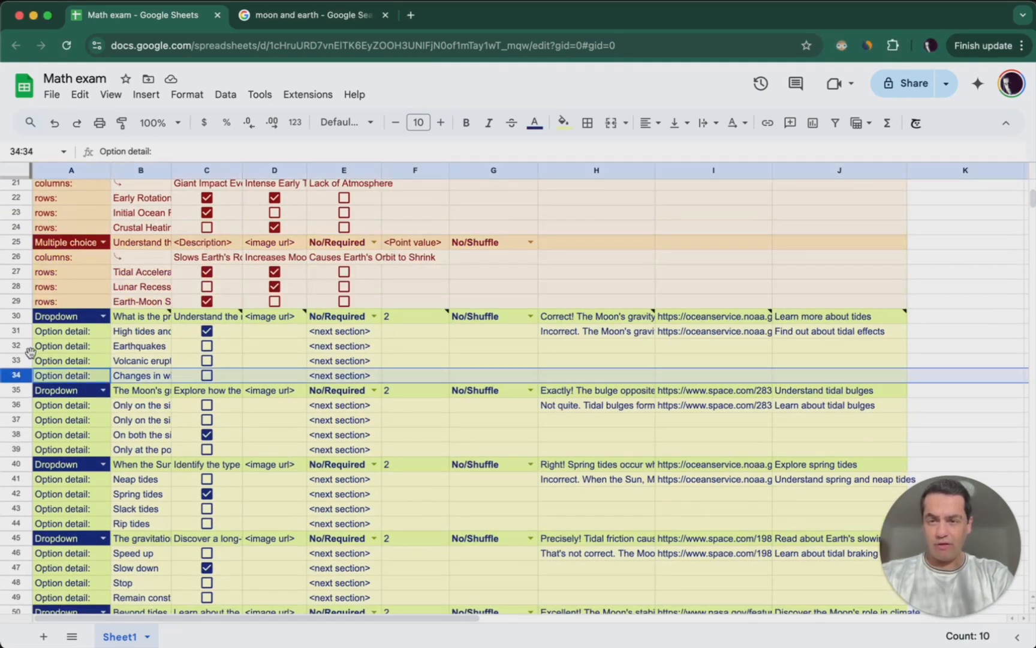
{"action": "left_click", "coordinate": [11, 318], "text": "shift"}
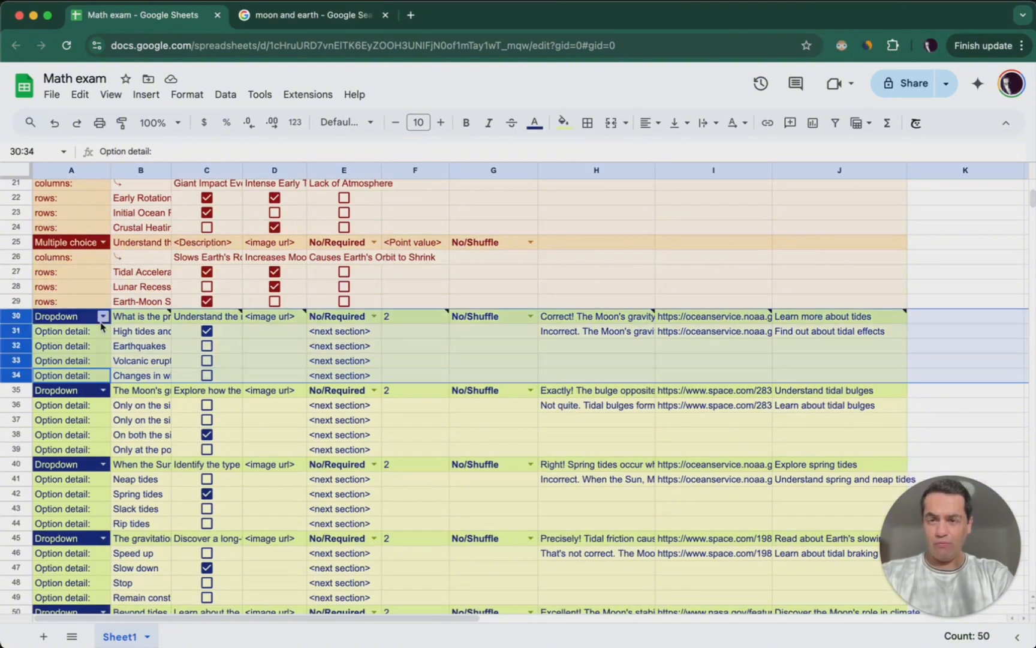
{"action": "scroll", "coordinate": [11, 347], "scroll_direction": "up", "scroll_amount": 3}
{"action": "left_click_drag", "start_coordinate": [11, 384], "coordinate": [4, 223]}
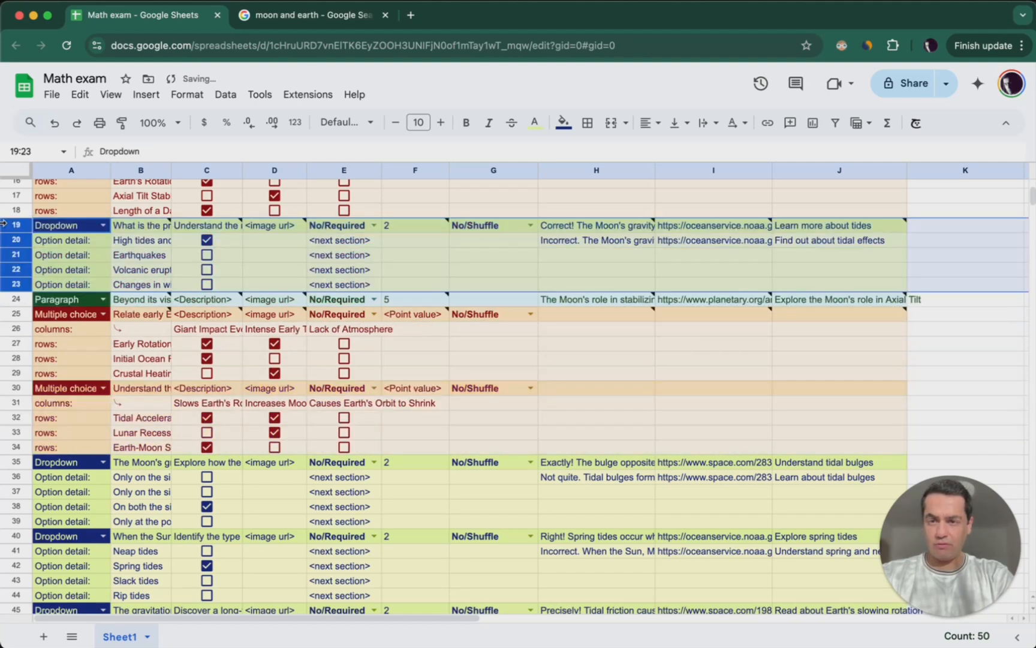
{"action": "left_click", "coordinate": [72, 301]}
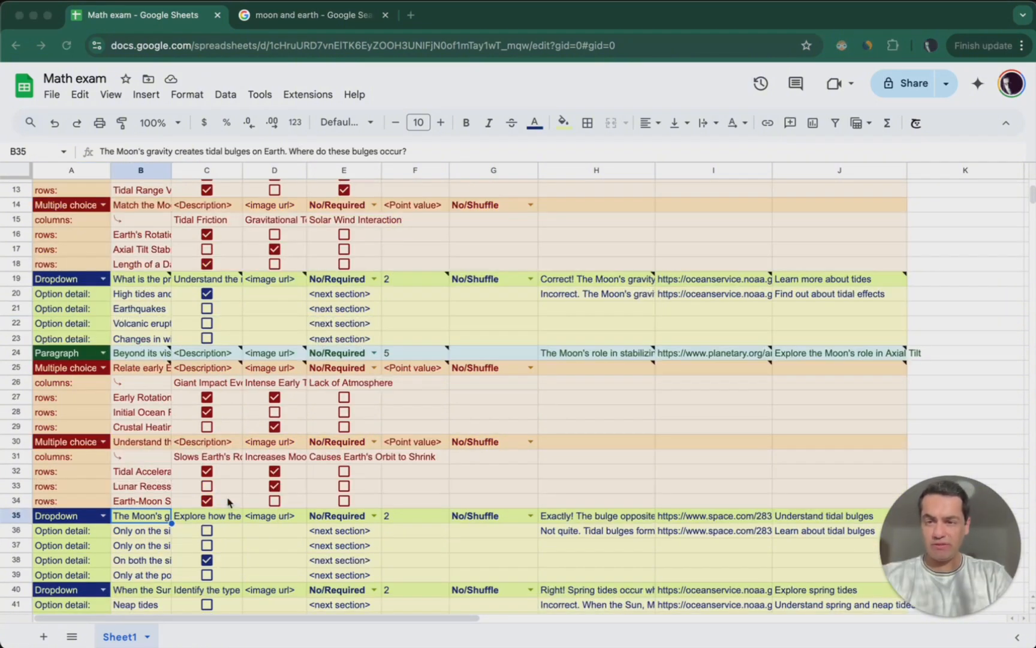
Step: Insert a row above the paragraph question in row 24, make it a Section and title it "s1"
{"action": "left_click", "coordinate": [15, 354]}
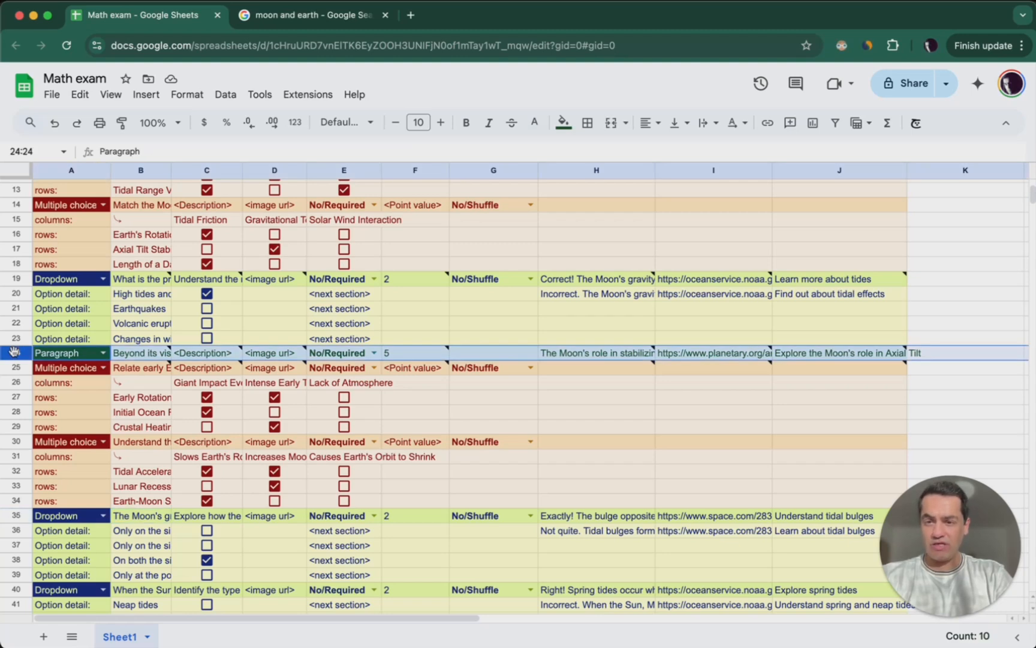
{"action": "right_click", "coordinate": [15, 357]}
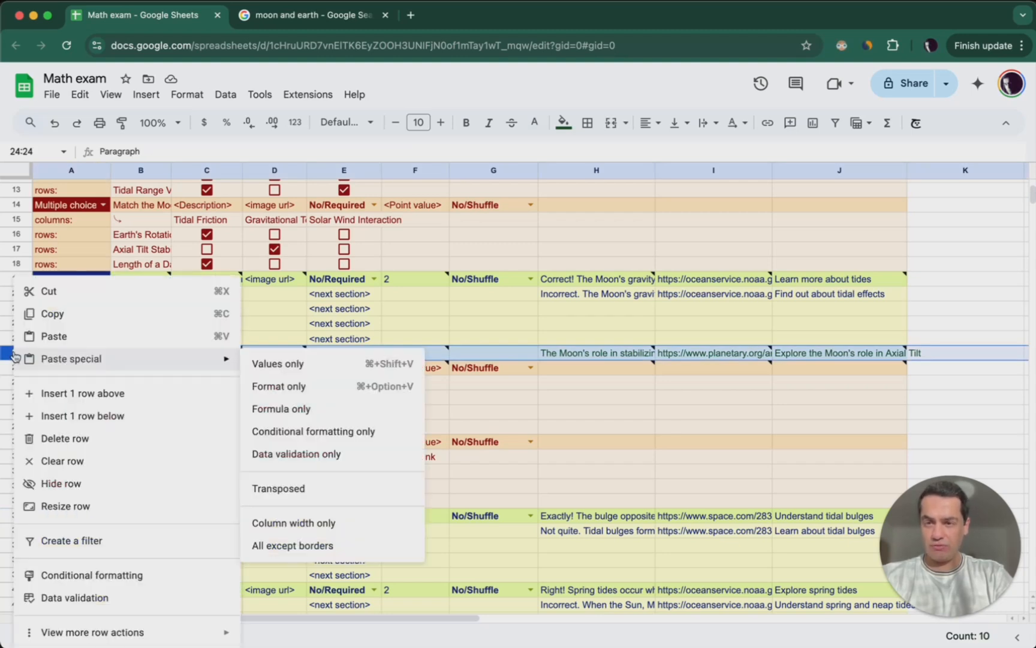
{"action": "left_click", "coordinate": [105, 396]}
{"action": "left_click", "coordinate": [103, 352]}
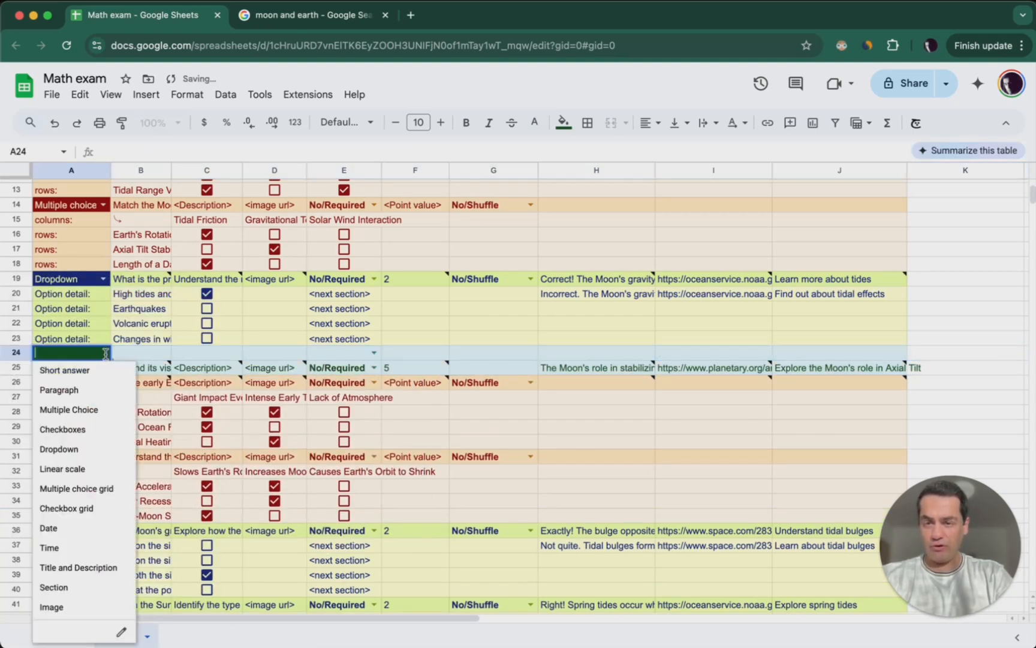
{"action": "left_click", "coordinate": [78, 587]}
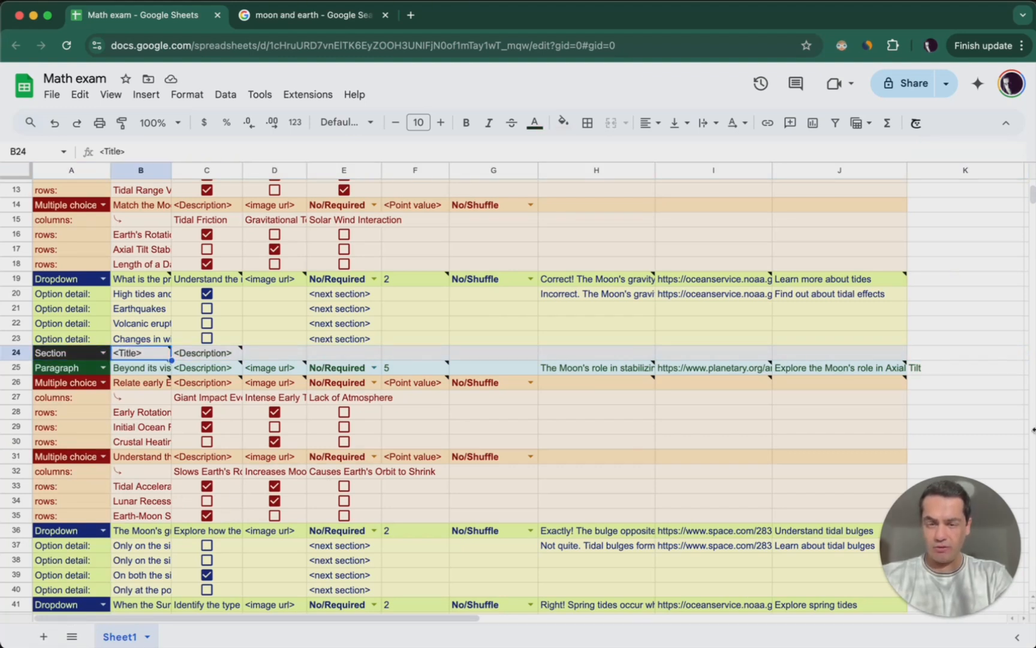
{"action": "type", "text": "s"}
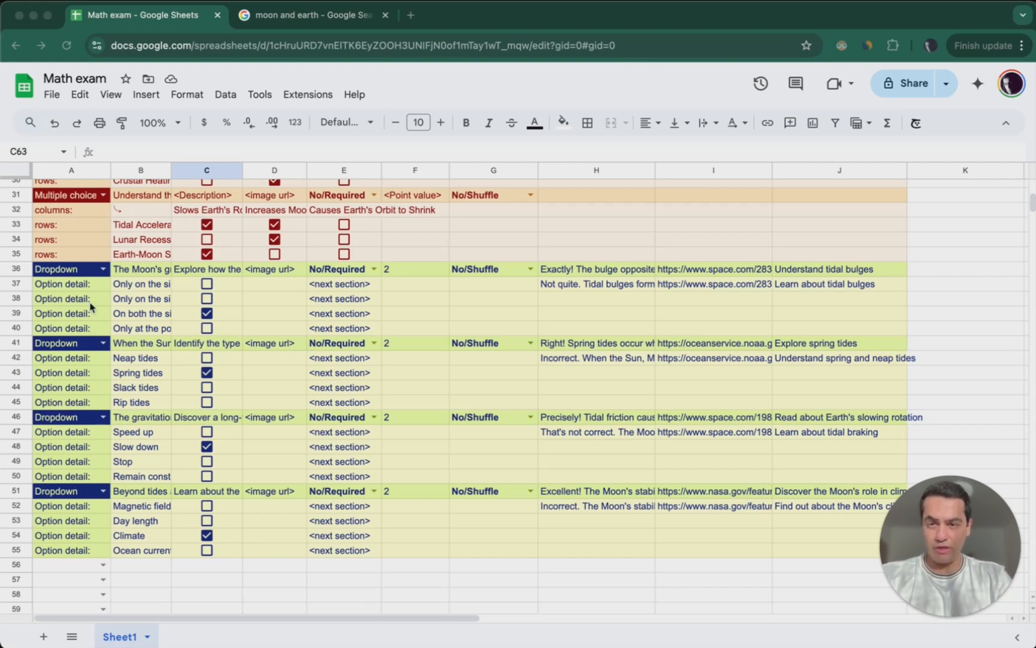
{"action": "left_click", "coordinate": [103, 269]}
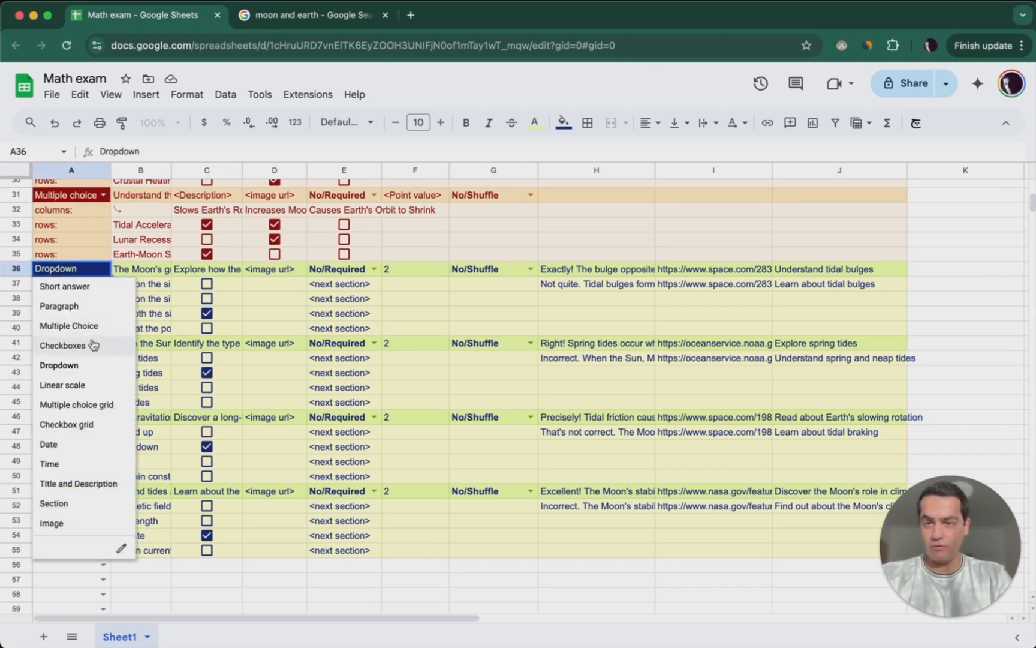
{"action": "left_click", "coordinate": [271, 576]}
Step: Set the next section of the option "Only on the side facing the Moon" in the tidal bulges dropdown question to s1
{"action": "scroll", "coordinate": [281, 510], "scroll_direction": "up", "scroll_amount": 2}
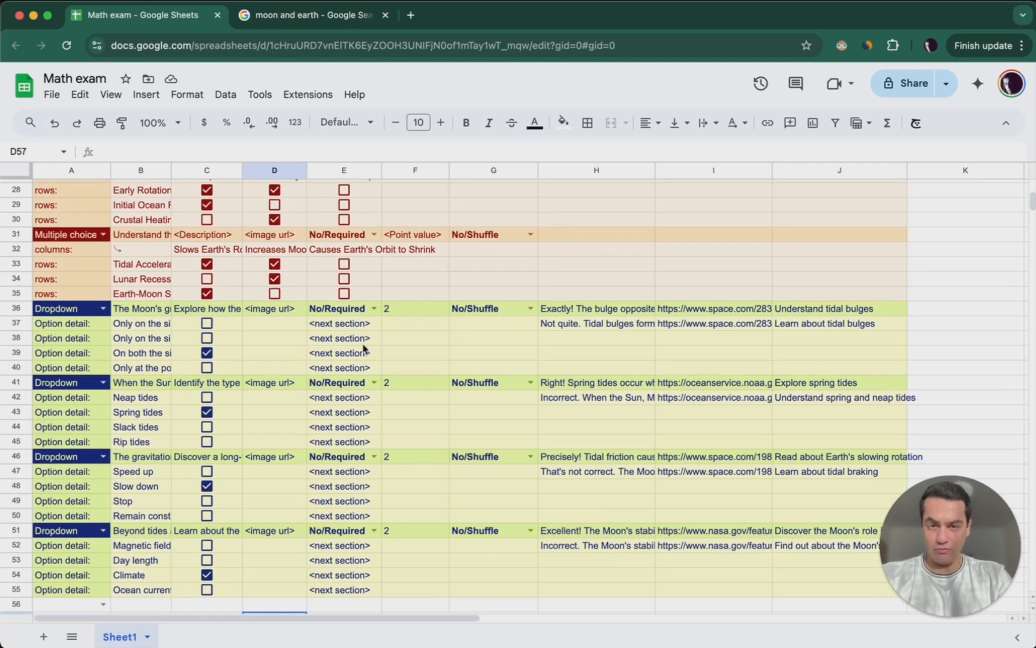
{"action": "left_click", "coordinate": [325, 328]}
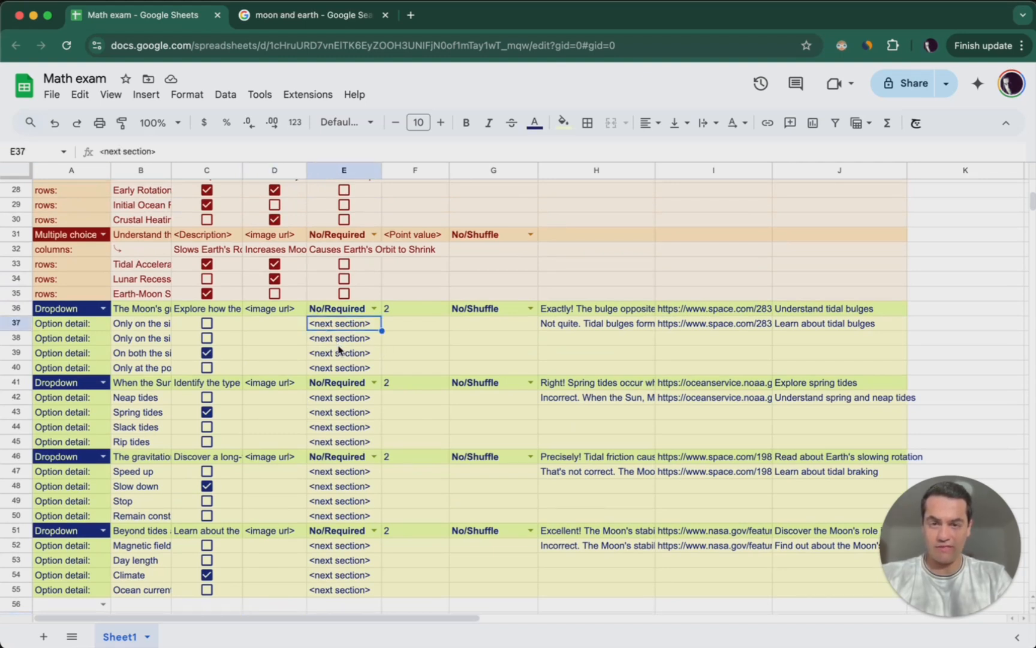
{"action": "type", "text": "s1"}
{"action": "left_click", "coordinate": [334, 342]}
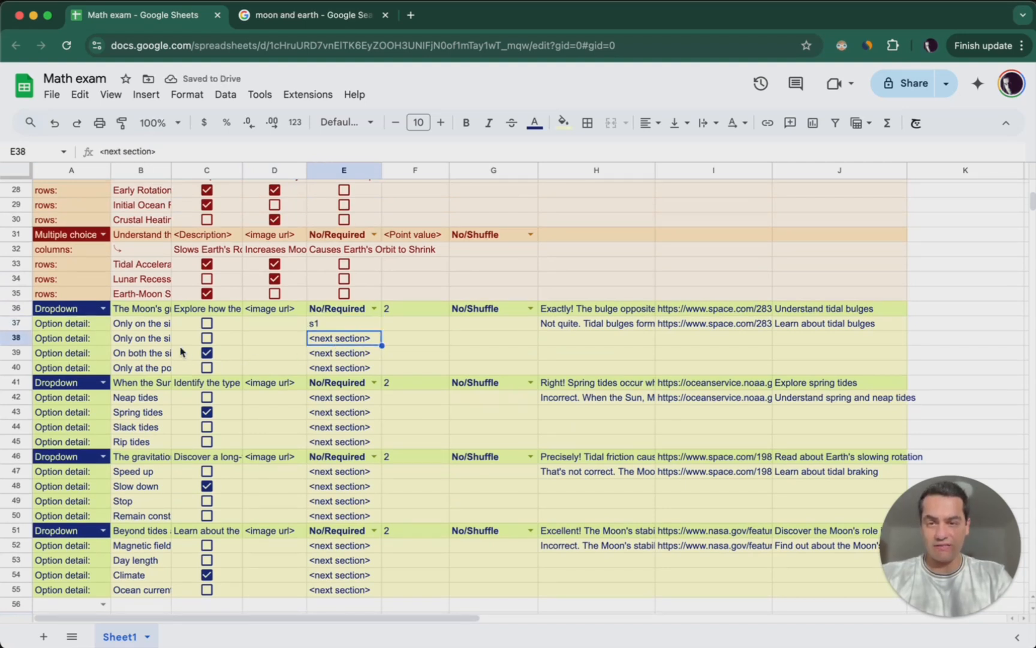
{"action": "left_click", "coordinate": [134, 326]}
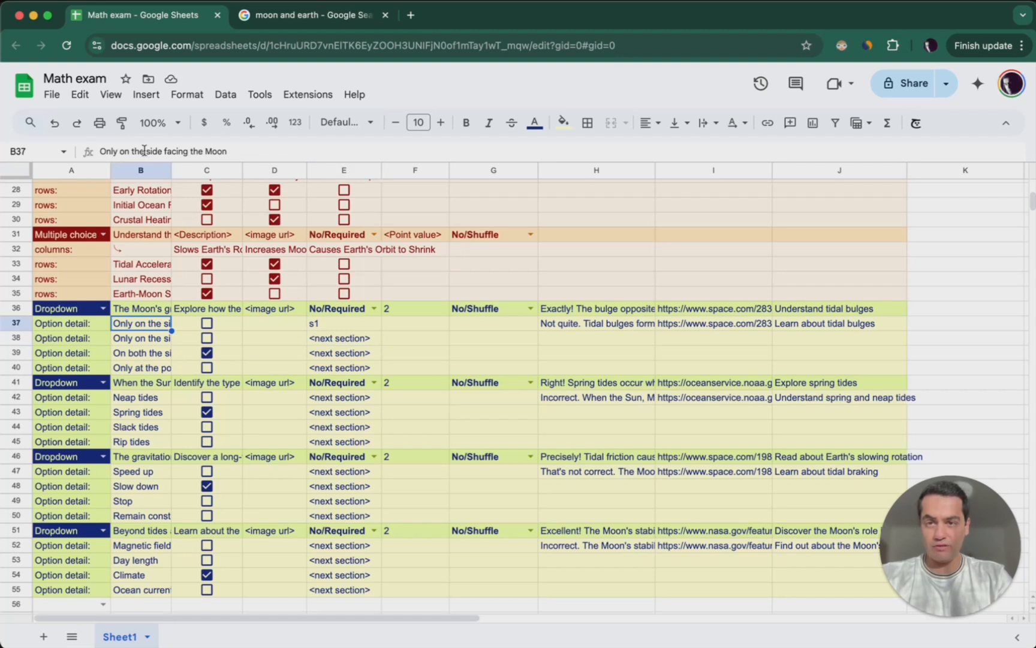
{"action": "left_click", "coordinate": [136, 310]}
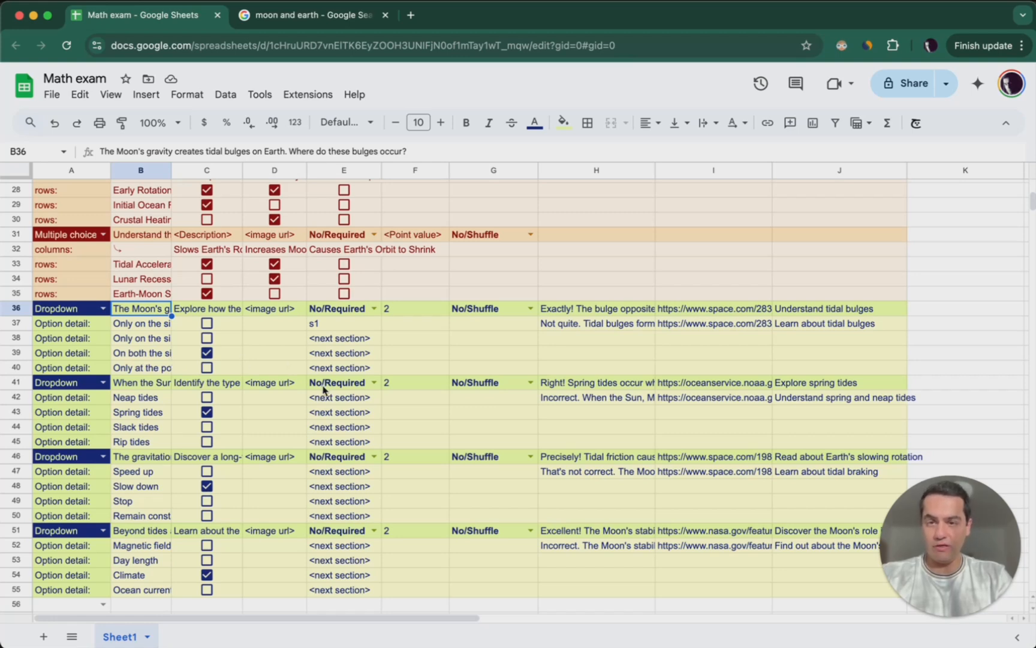
Step: Generate the form from the sheet with GPT Survey, overwriting the current "Math exam" form
{"action": "scroll", "coordinate": [323, 389], "scroll_direction": "up", "scroll_amount": 5}
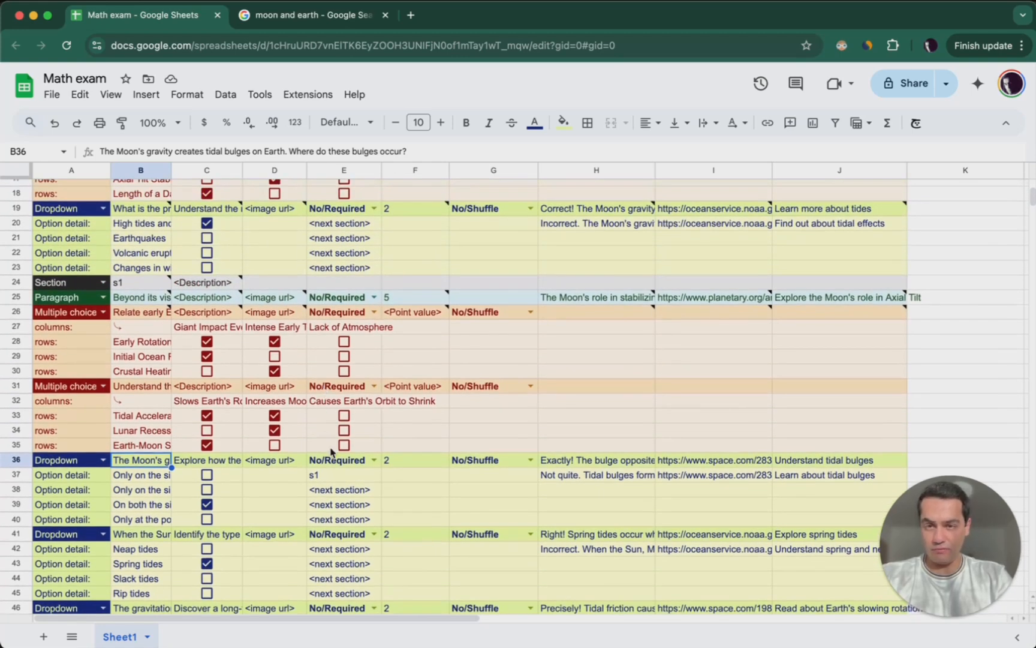
{"action": "scroll", "coordinate": [331, 451], "scroll_direction": "up", "scroll_amount": 2}
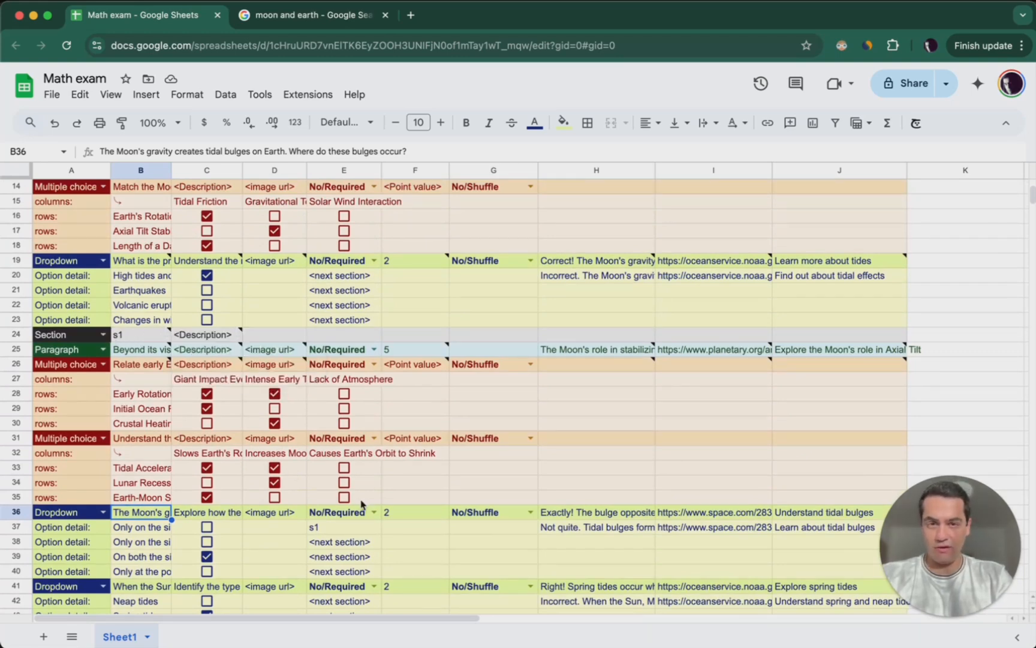
{"action": "scroll", "coordinate": [430, 501], "scroll_direction": "up", "scroll_amount": 5}
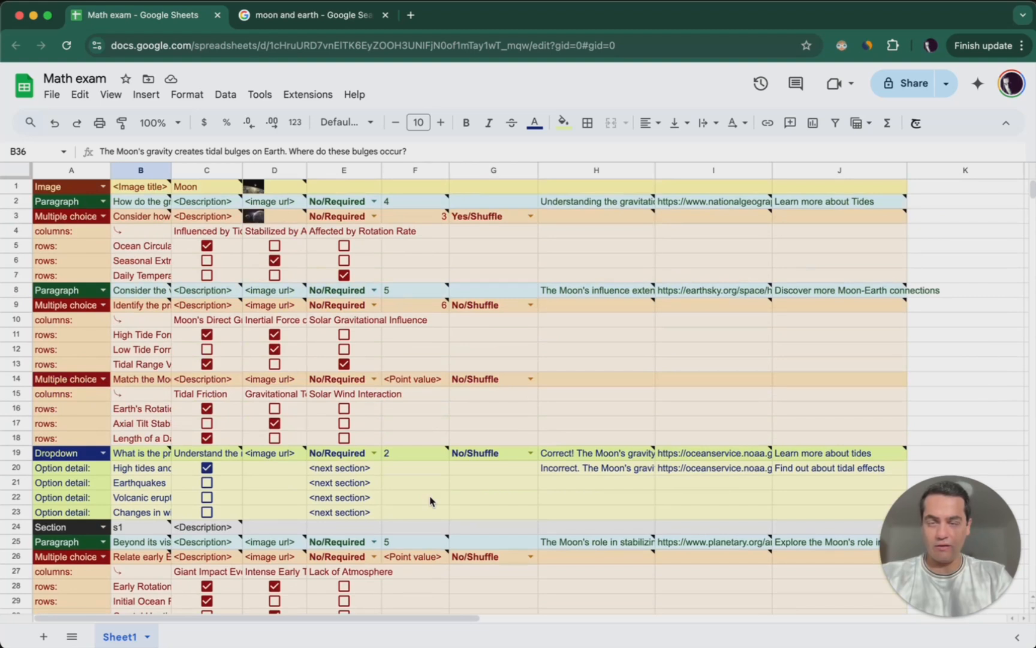
{"action": "left_click", "coordinate": [303, 96]}
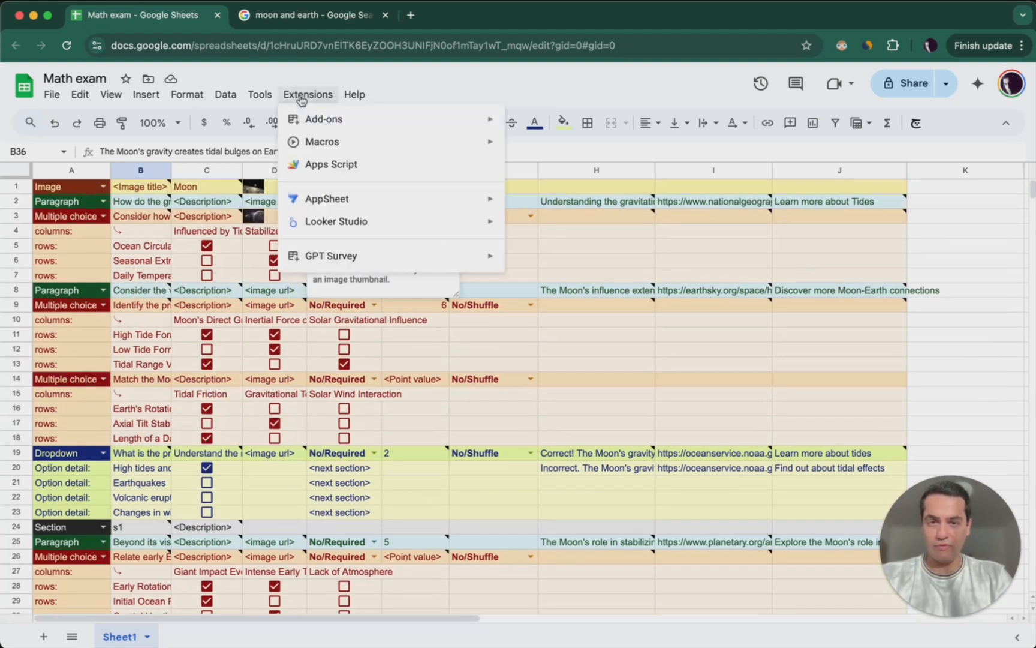
{"action": "mouse_move", "coordinate": [423, 260]}
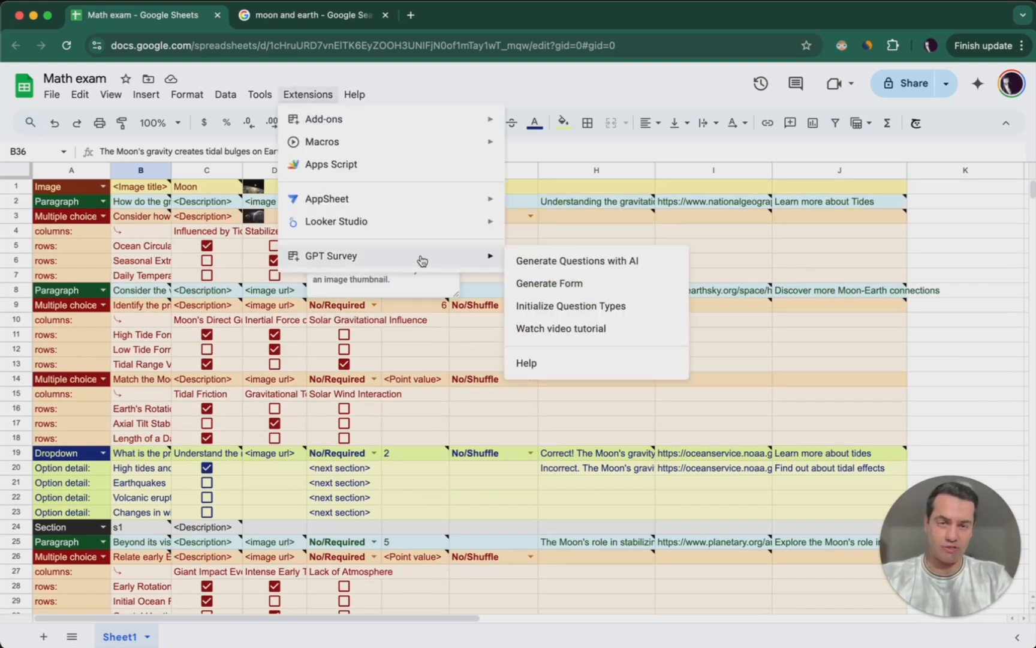
{"action": "left_click", "coordinate": [615, 284]}
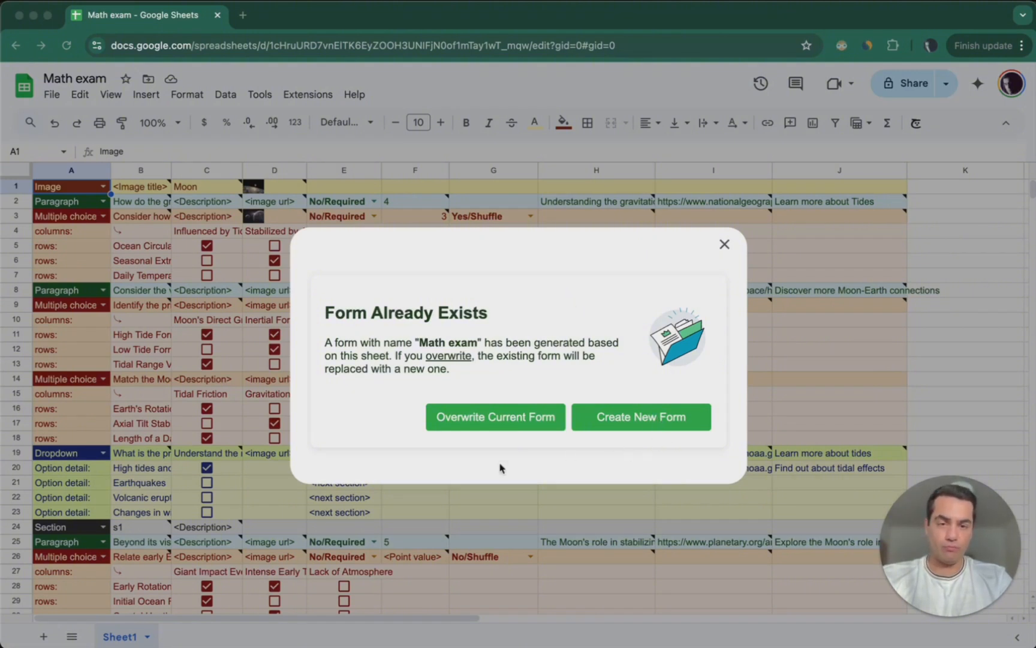
{"action": "left_click", "coordinate": [491, 419]}
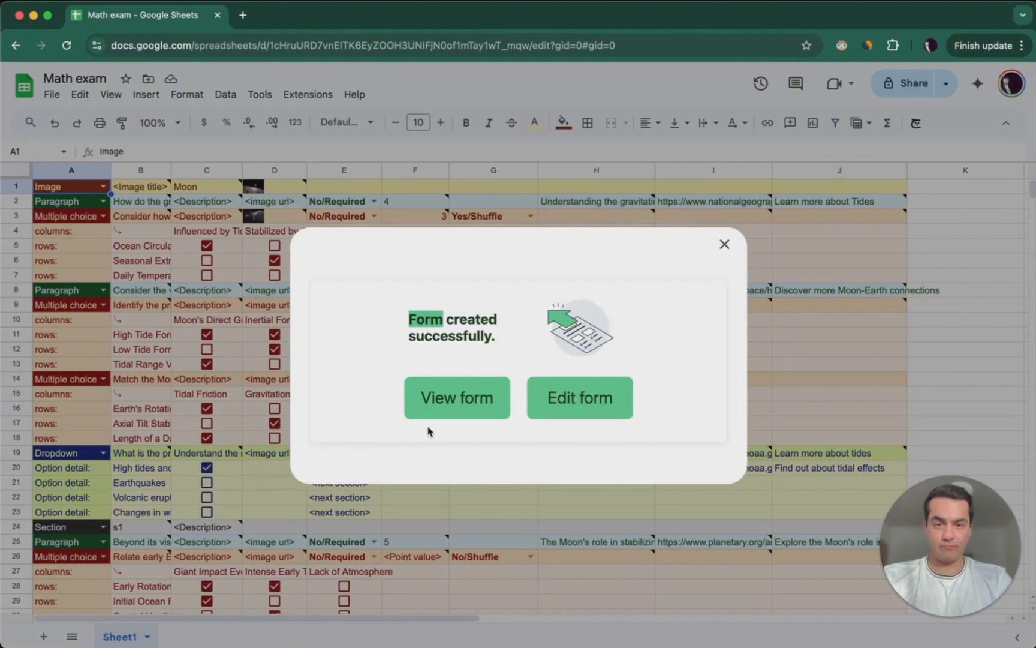
Step: View the generated Math exam form and review its first page, from the Moon image down to the ocean effect dropdown question
{"action": "left_click", "coordinate": [446, 403]}
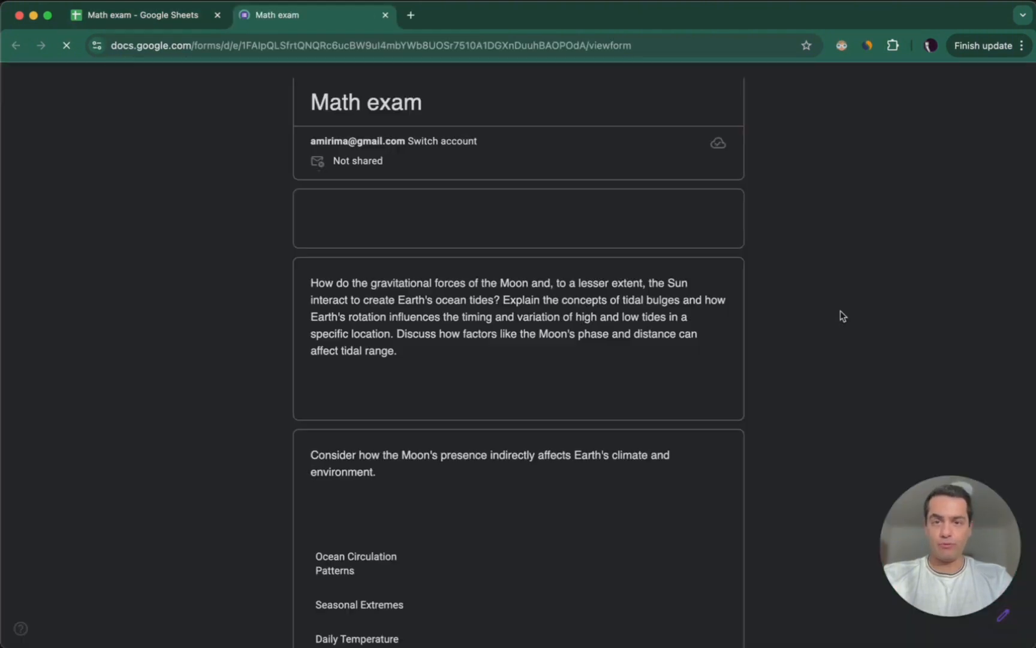
{"action": "scroll", "coordinate": [610, 253], "scroll_direction": "down", "scroll_amount": 2}
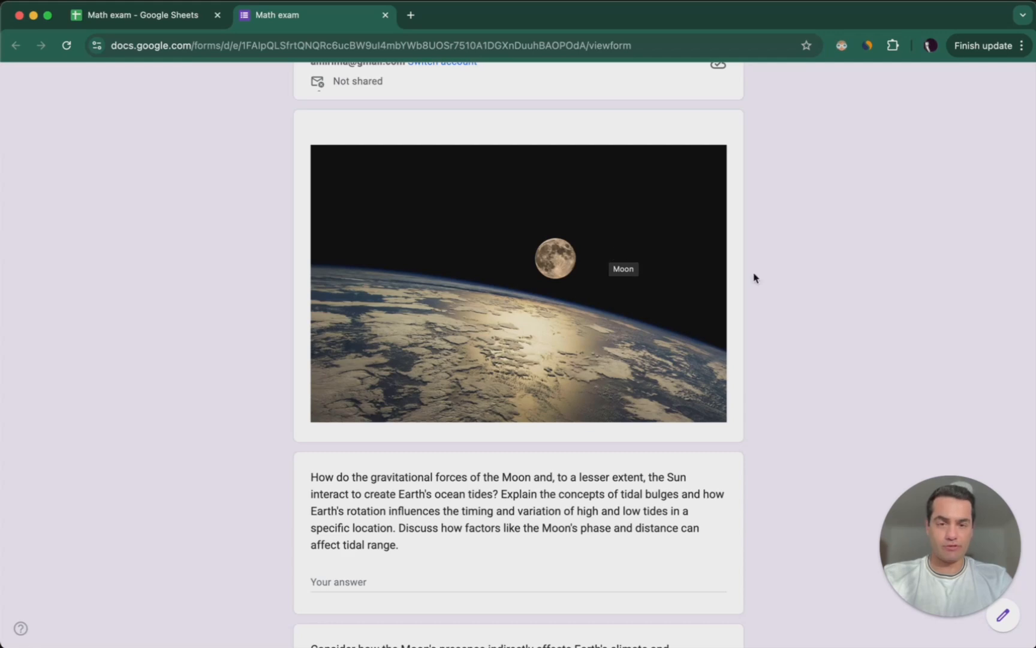
{"action": "scroll", "coordinate": [874, 370], "scroll_direction": "down", "scroll_amount": 7}
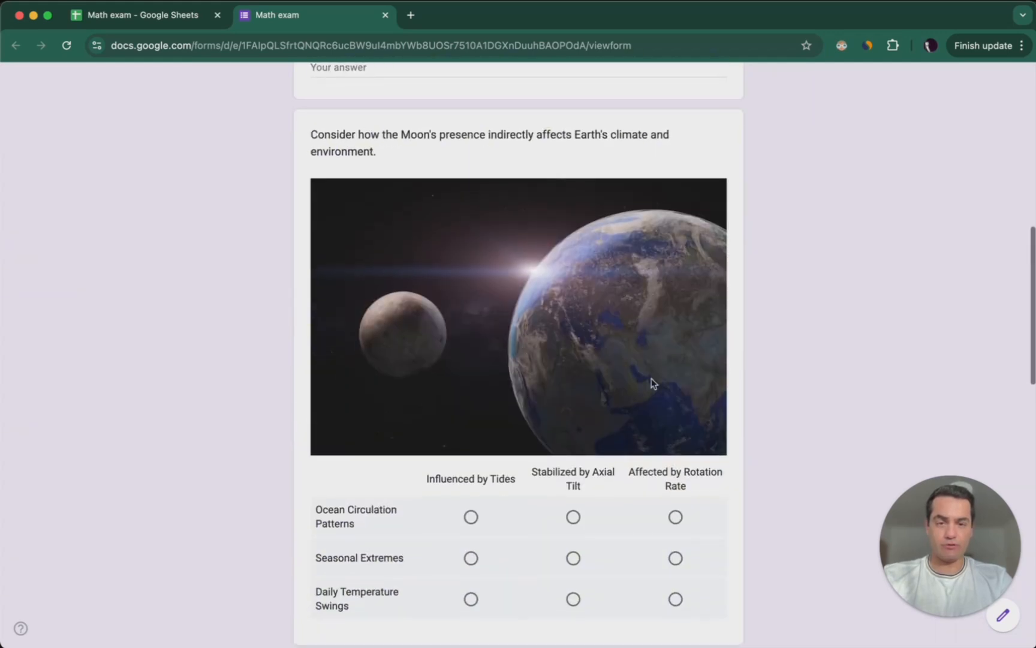
{"action": "scroll", "coordinate": [902, 396], "scroll_direction": "down", "scroll_amount": 3}
{"action": "scroll", "coordinate": [901, 396], "scroll_direction": "down", "scroll_amount": 10}
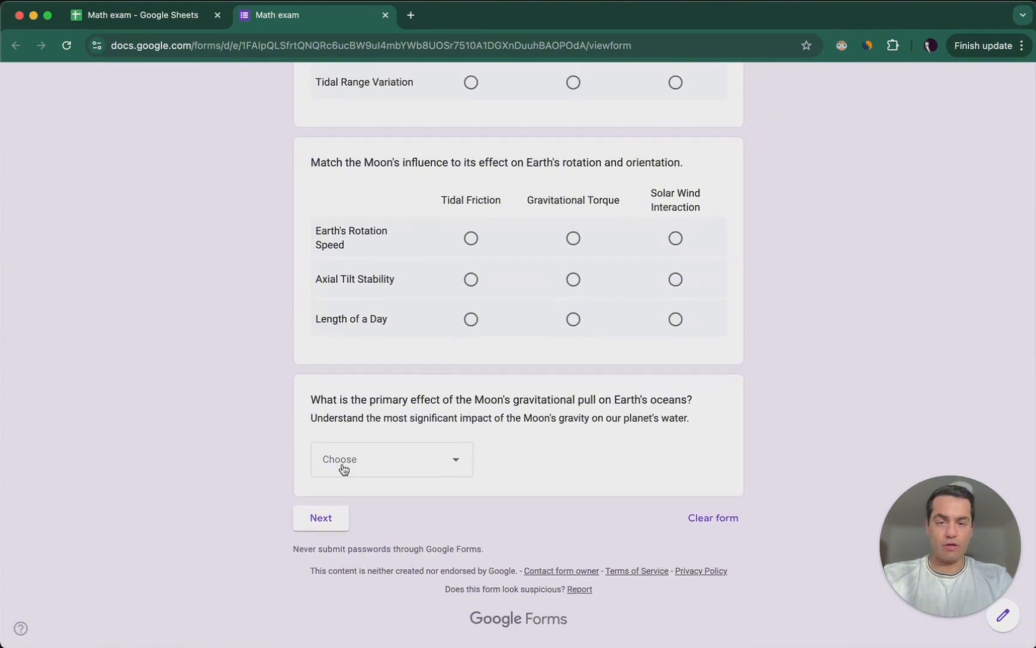
Step: Continue to the form's second page and answer the tidal bulges question with "Only on the side facing the Moon"
{"action": "left_click", "coordinate": [309, 522]}
{"action": "scroll", "coordinate": [805, 439], "scroll_direction": "down", "scroll_amount": 15}
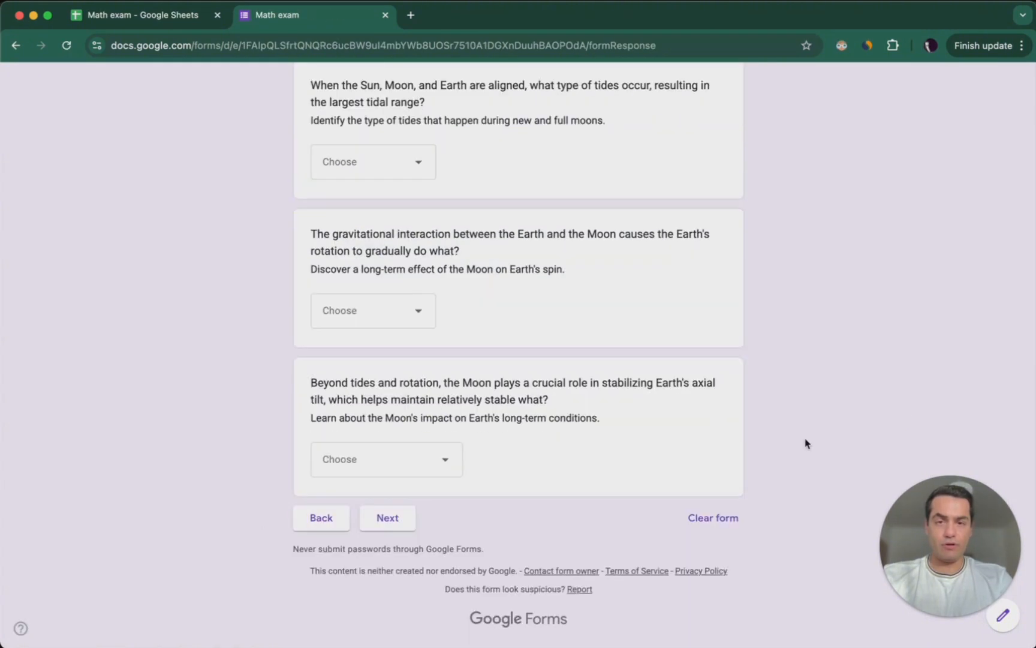
{"action": "scroll", "coordinate": [805, 439], "scroll_direction": "up", "scroll_amount": 5}
{"action": "scroll", "coordinate": [805, 444], "scroll_direction": "down", "scroll_amount": 3}
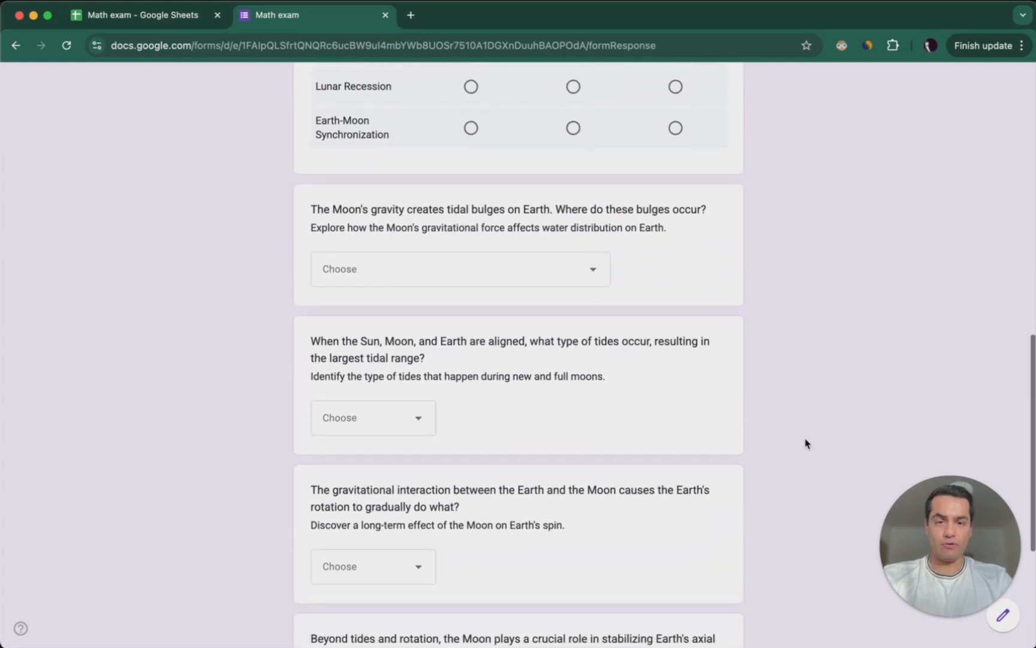
{"action": "left_click", "coordinate": [366, 225]}
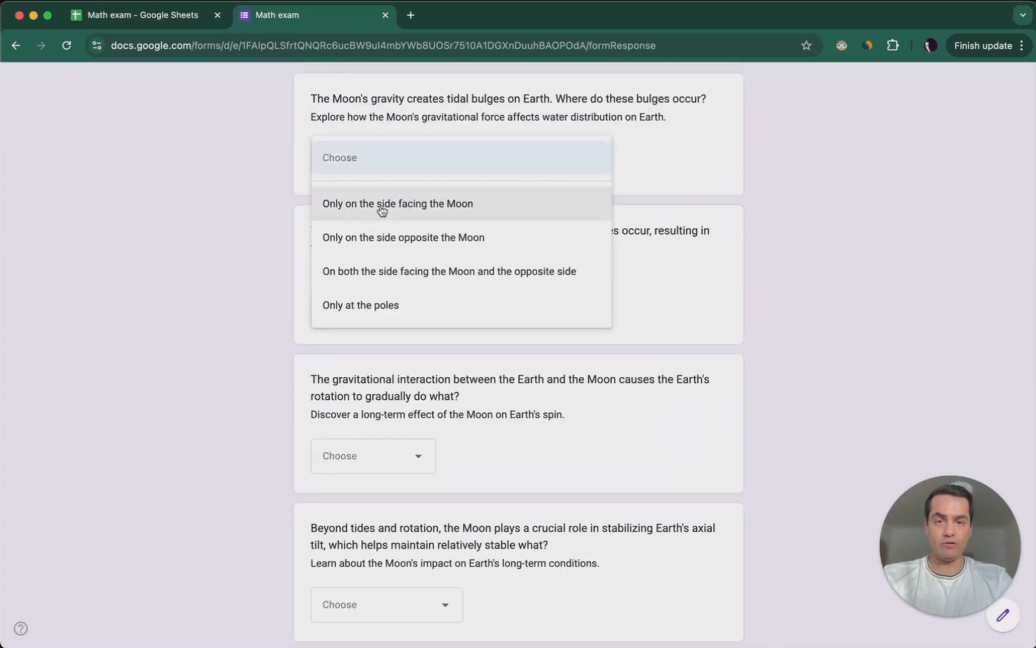
{"action": "left_click", "coordinate": [490, 210]}
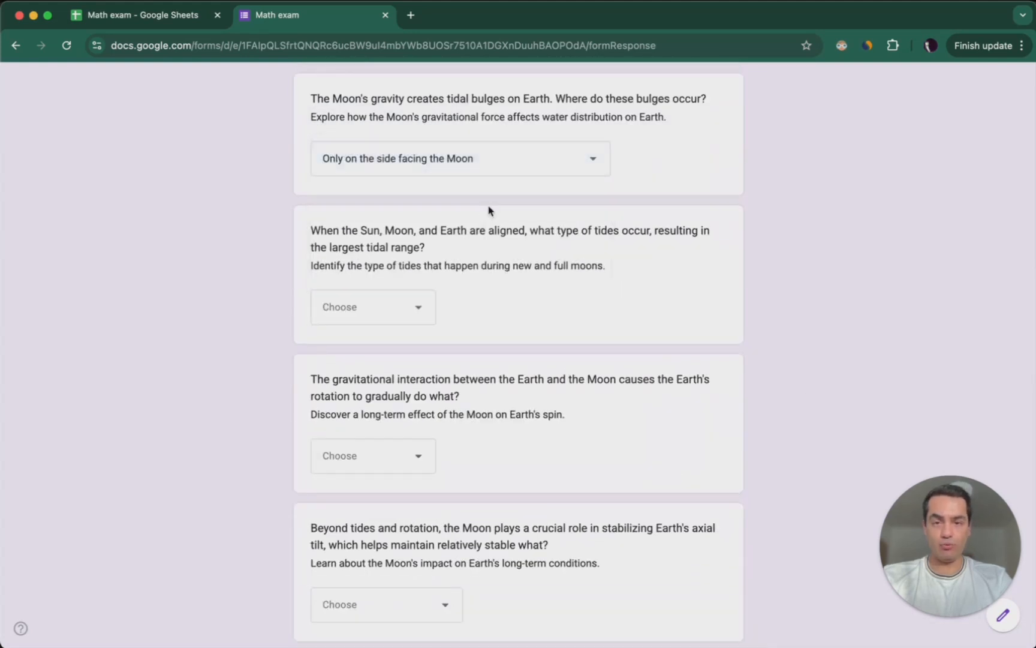
Step: Check the next section set for "Only on the side facing the Moon" in the sheet, and continue the form to its following page
{"action": "left_click", "coordinate": [157, 18]}
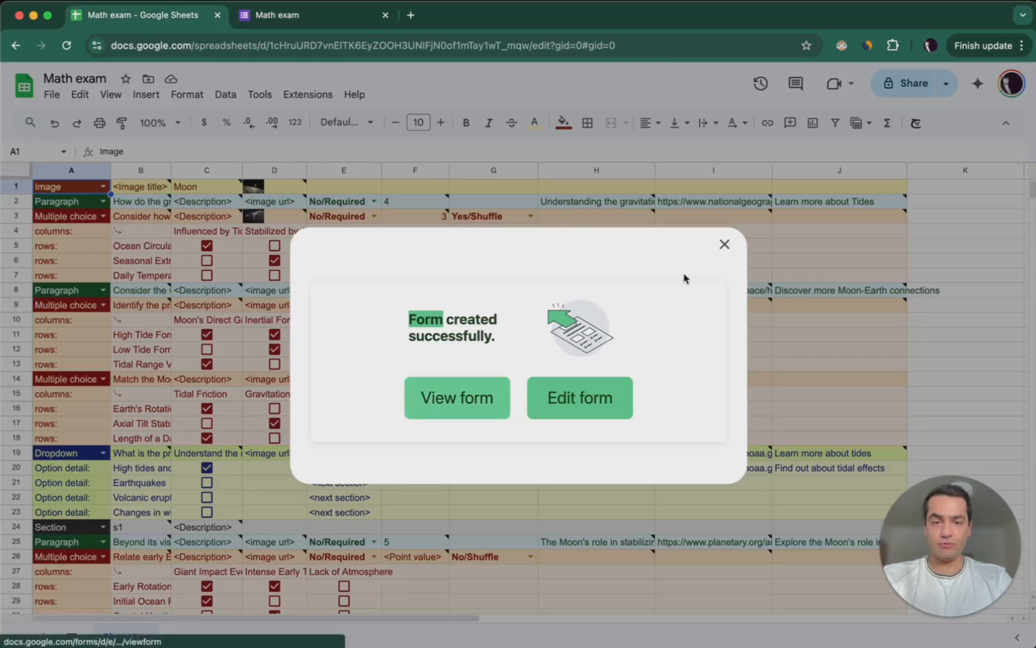
{"action": "left_click", "coordinate": [723, 243]}
{"action": "left_click", "coordinate": [144, 328]}
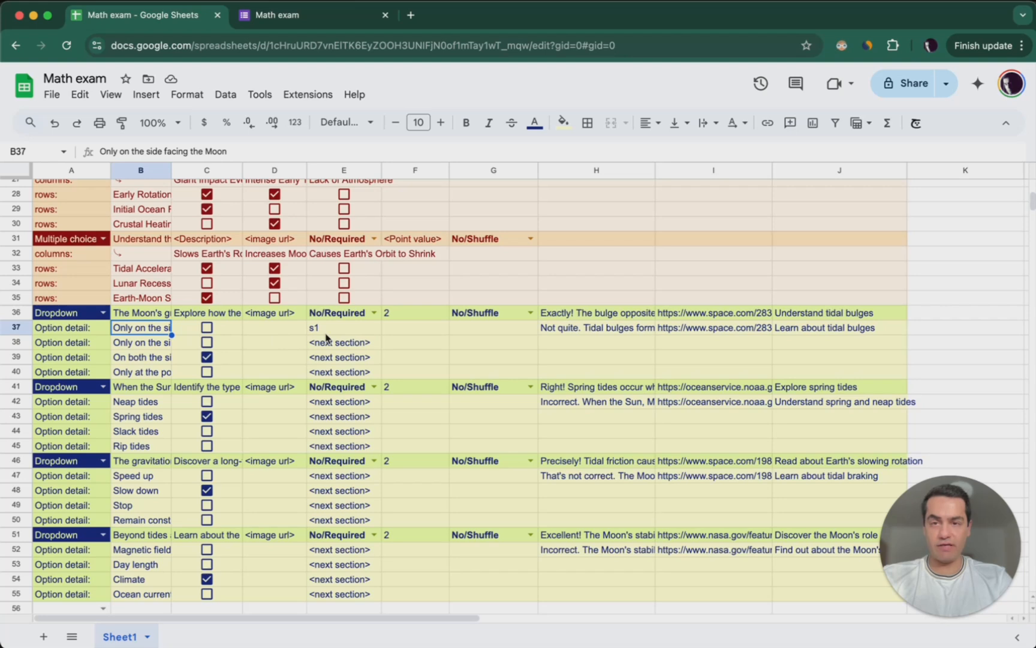
{"action": "left_click", "coordinate": [303, 15]}
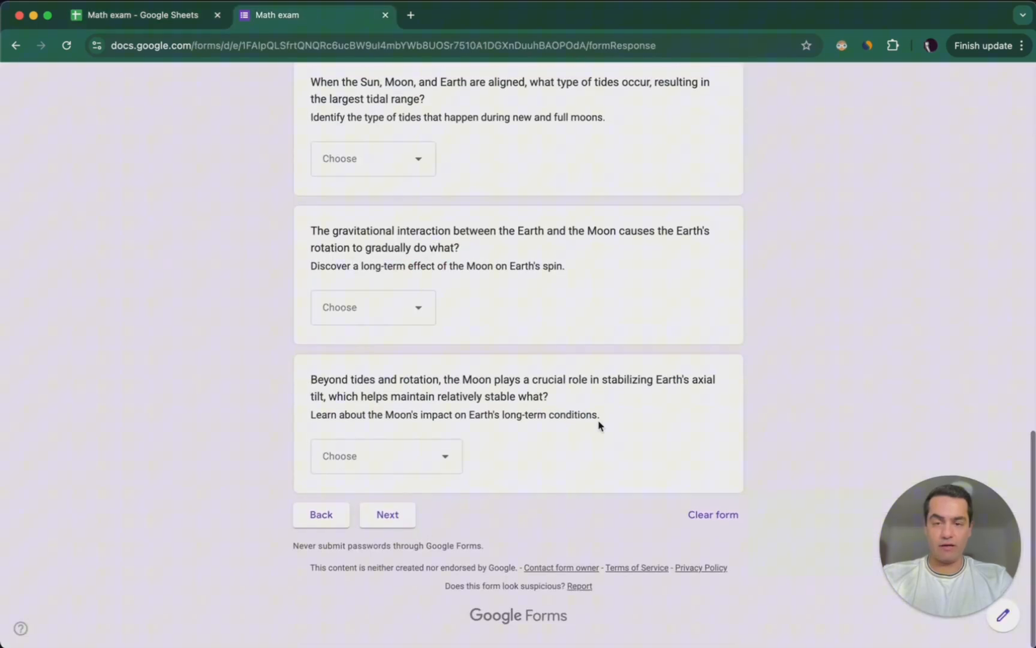
{"action": "left_click", "coordinate": [386, 522]}
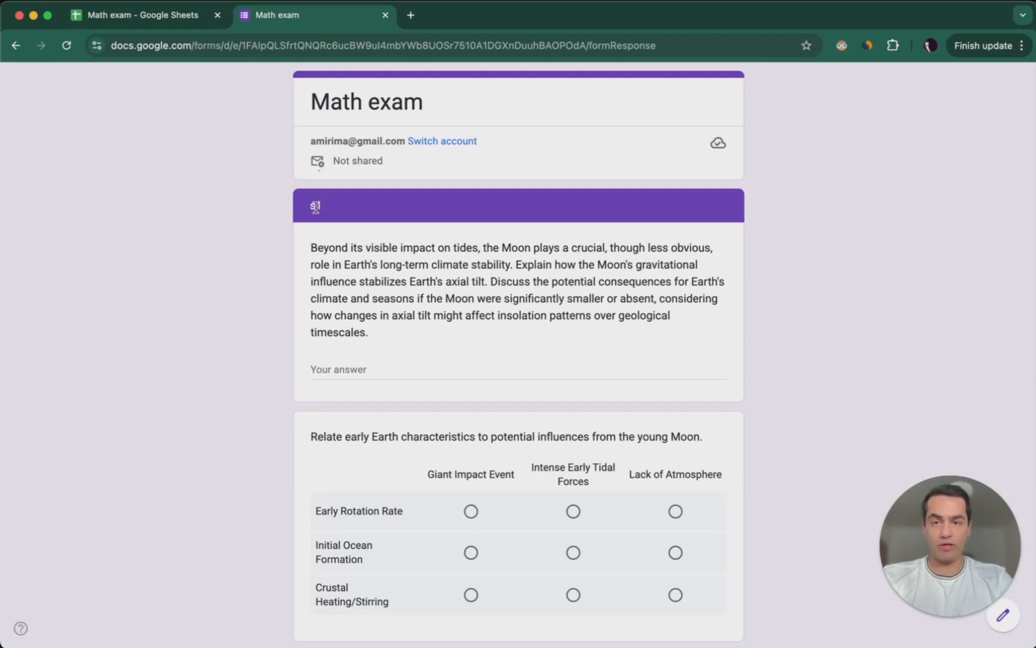
Step: Compare the paragraph question below section s1 in the sheet with the first question on the form's s1 page, and return to the sheet
{"action": "left_click", "coordinate": [168, 18]}
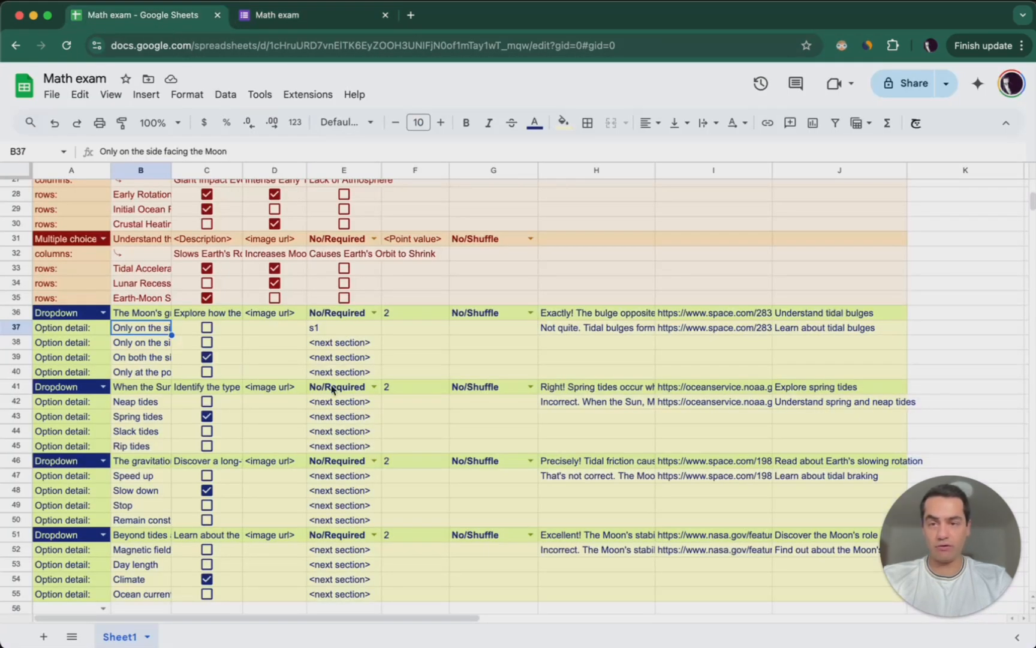
{"action": "scroll", "coordinate": [333, 389], "scroll_direction": "up", "scroll_amount": 5}
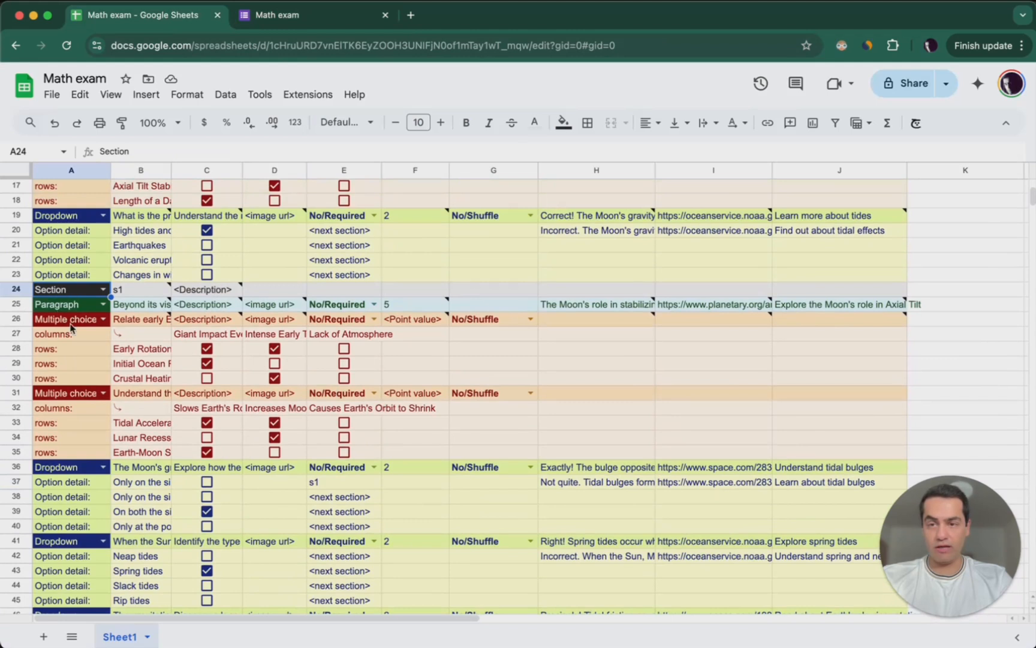
{"action": "scroll", "coordinate": [116, 362], "scroll_direction": "up", "scroll_amount": 1}
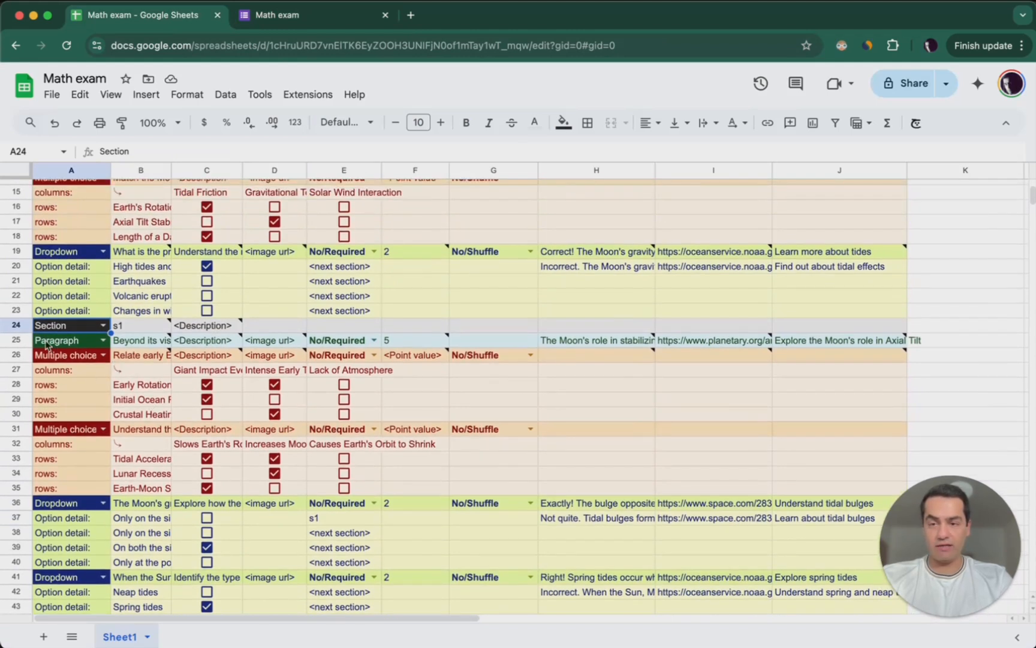
{"action": "left_click", "coordinate": [77, 346]}
{"action": "left_click", "coordinate": [134, 346]}
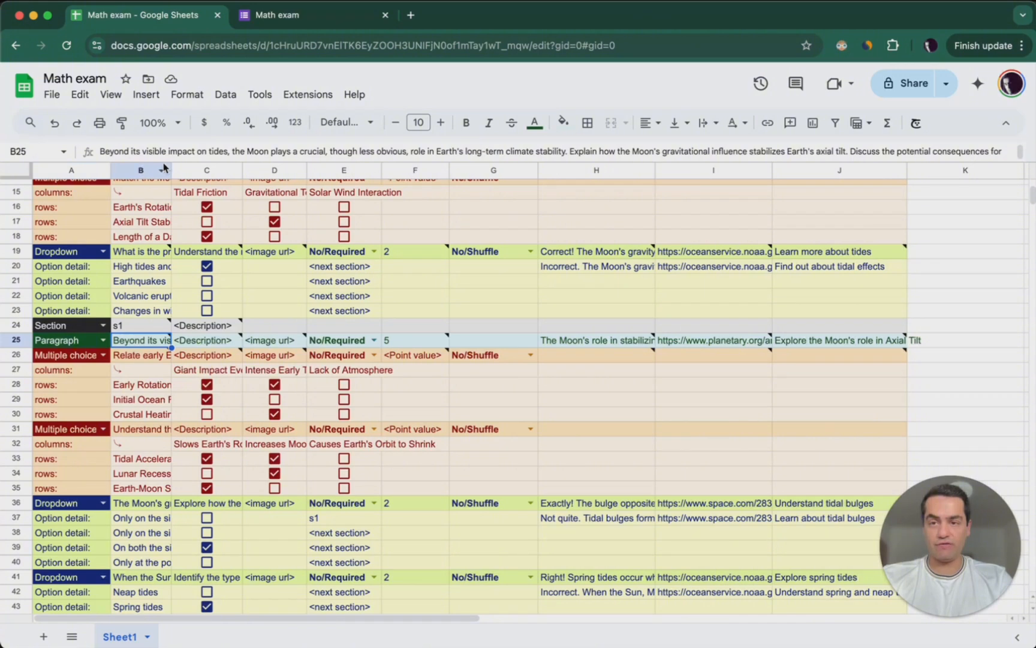
{"action": "left_click", "coordinate": [298, 18]}
{"action": "left_click_drag", "start_coordinate": [310, 248], "coordinate": [470, 249]}
{"action": "left_click", "coordinate": [470, 248]}
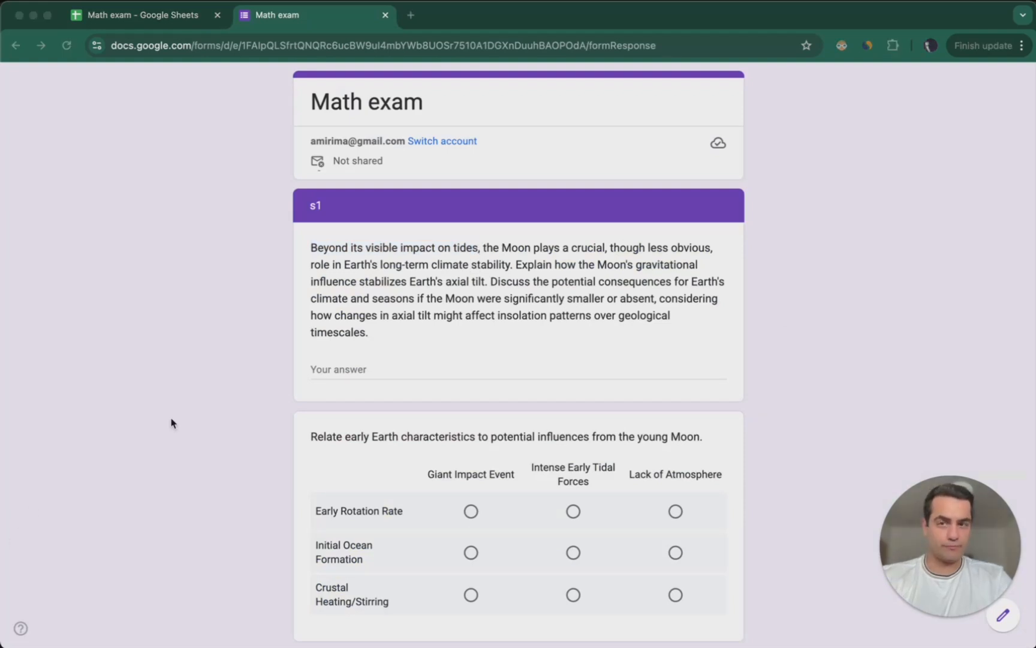
{"action": "left_click", "coordinate": [146, 19]}
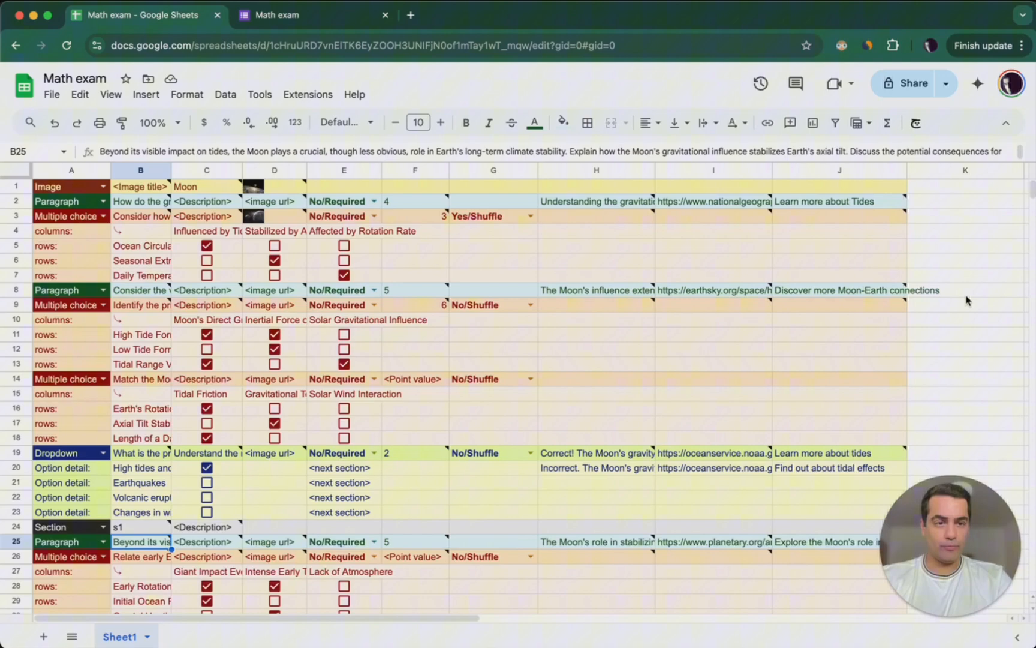
{"action": "left_click", "coordinate": [988, 326]}
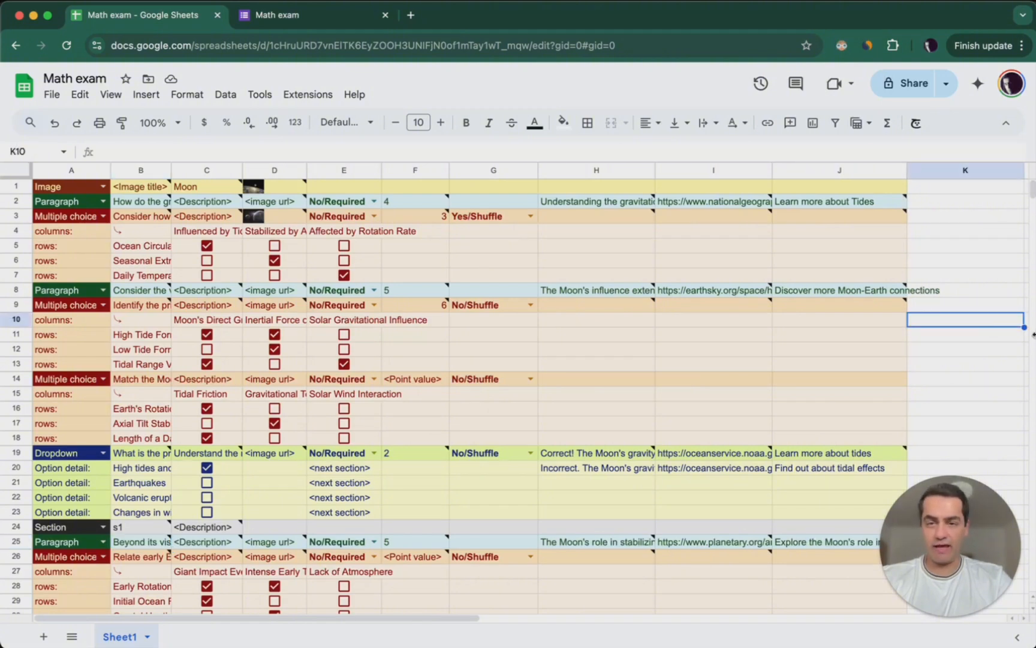